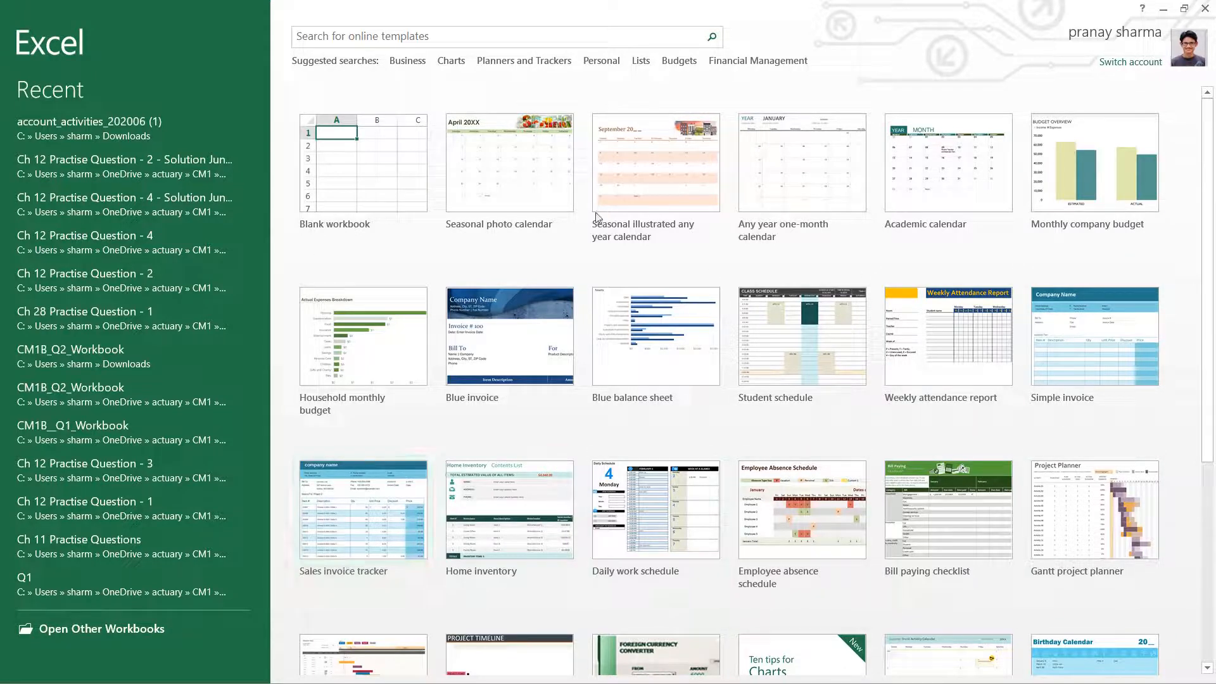
- Create a blank workbook and add three new worksheets after Sheet1
left_click(375, 160)
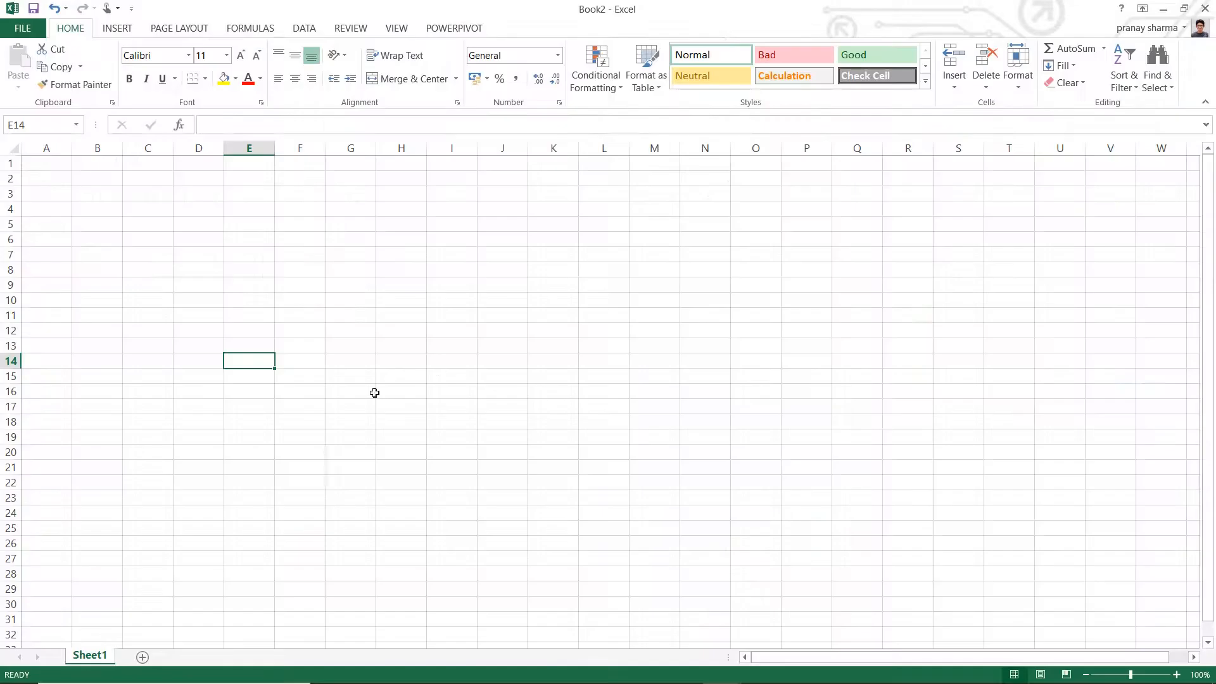
left_click(143, 658)
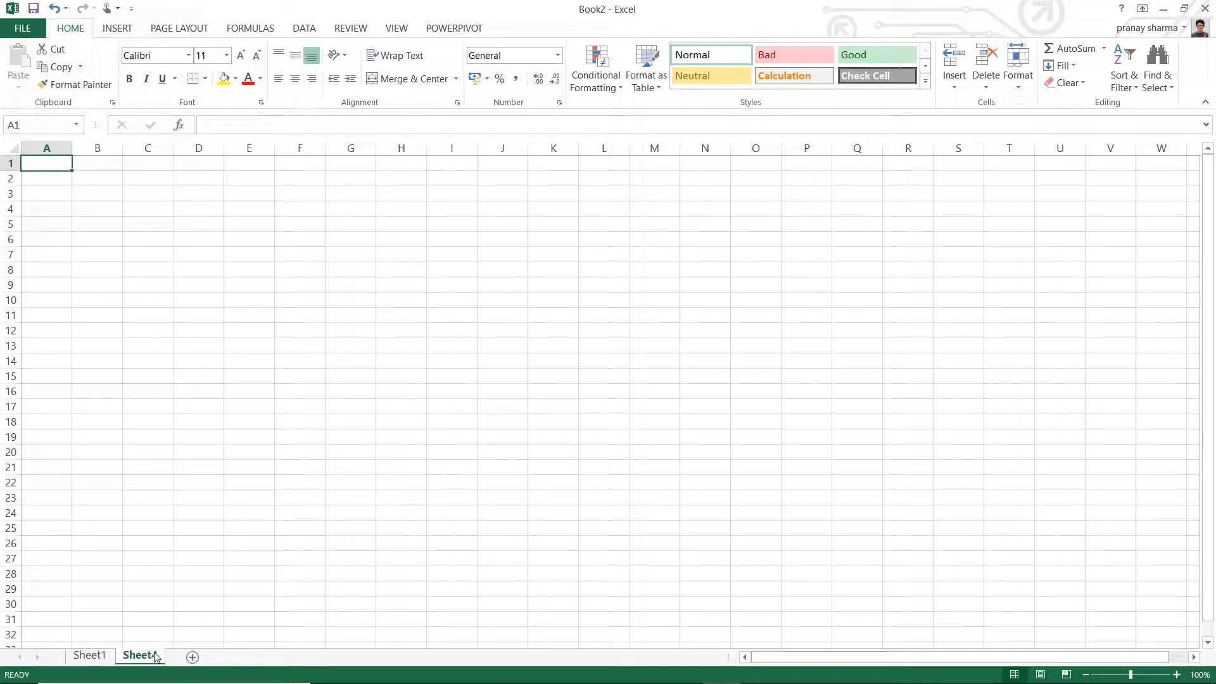
left_click(193, 658)
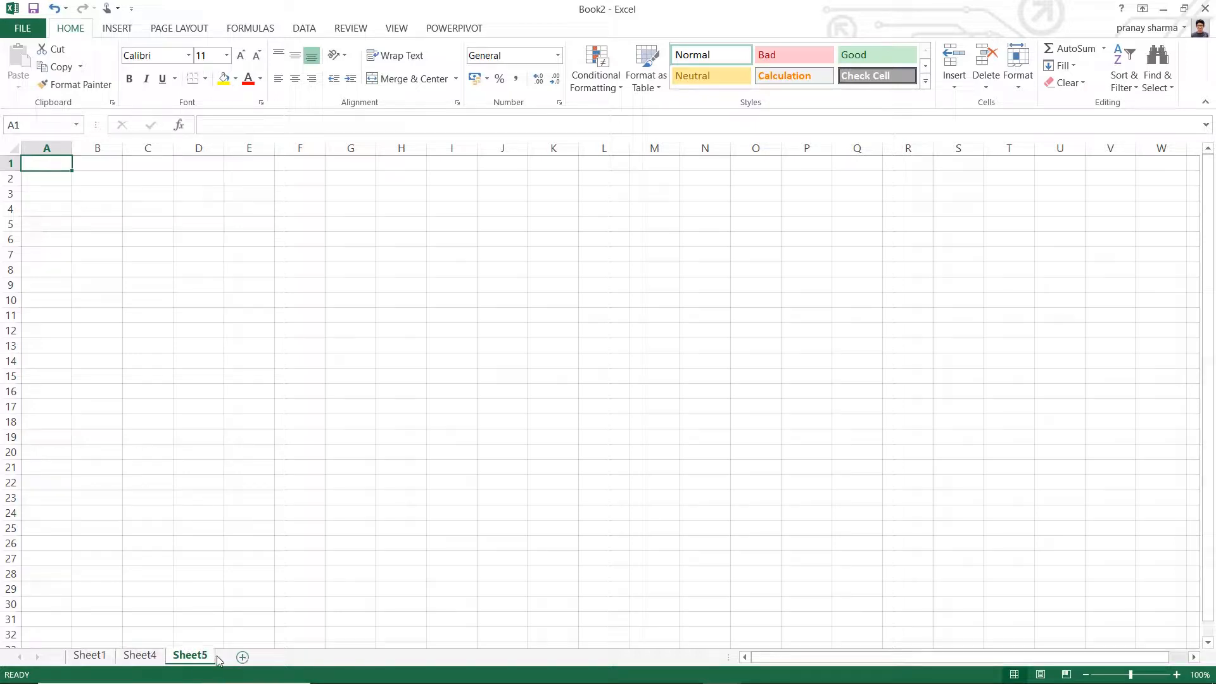
left_click(242, 657)
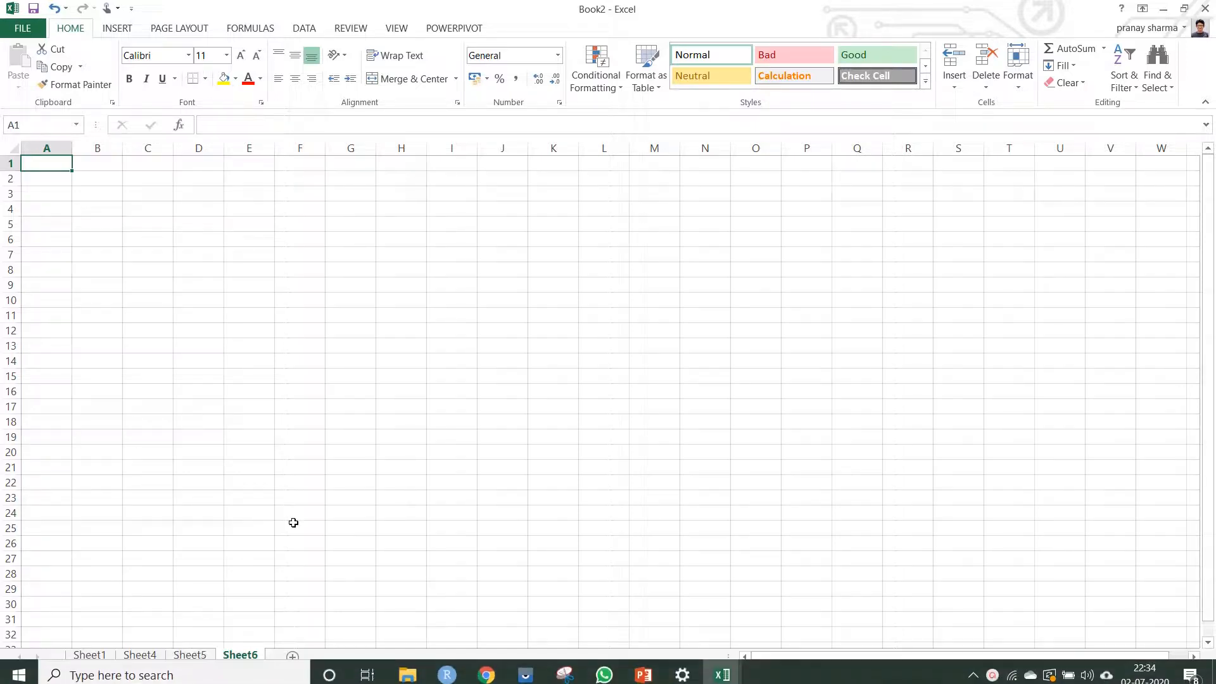
- Rename the worksheet Sheet4 as 2
left_click(150, 657)
right_click(151, 658)
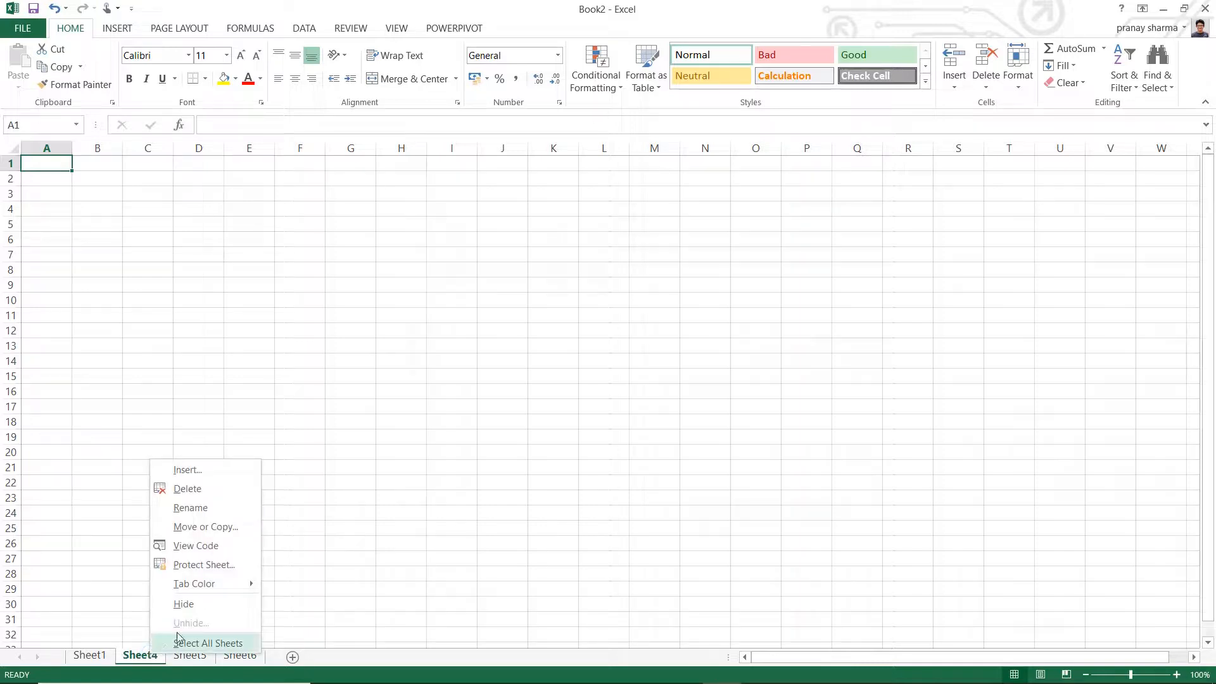
left_click(201, 507)
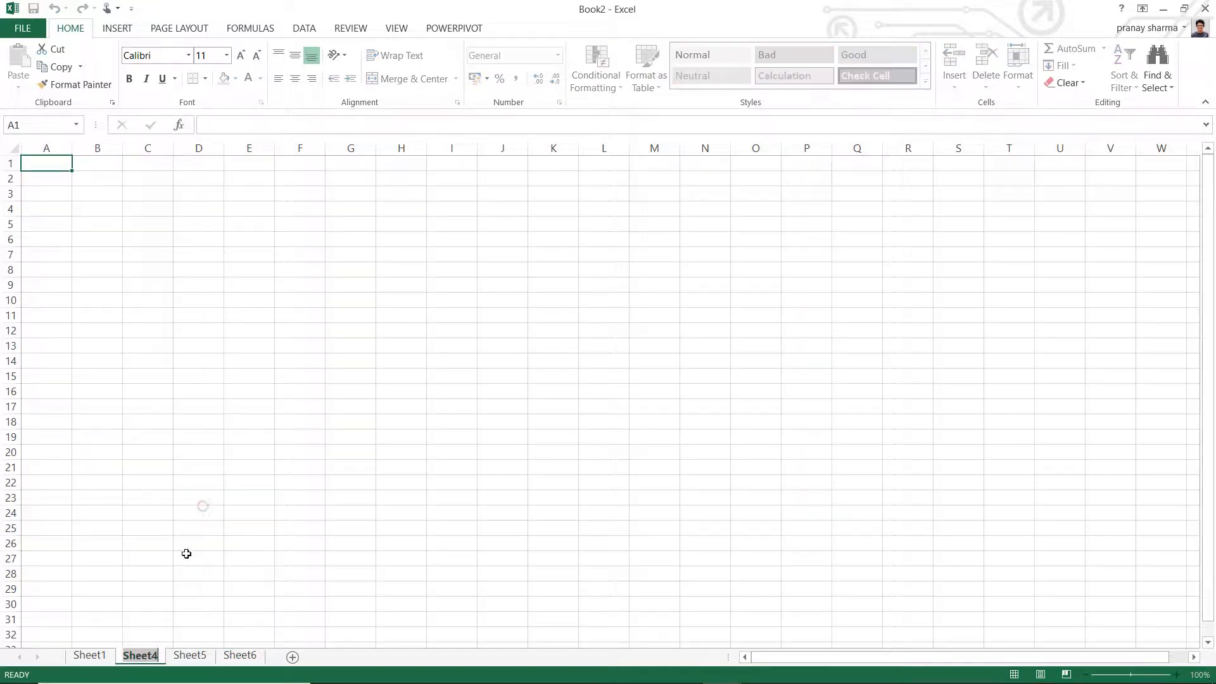
type("2")
- Rename the worksheet Sheet5 as 3
left_click(177, 659)
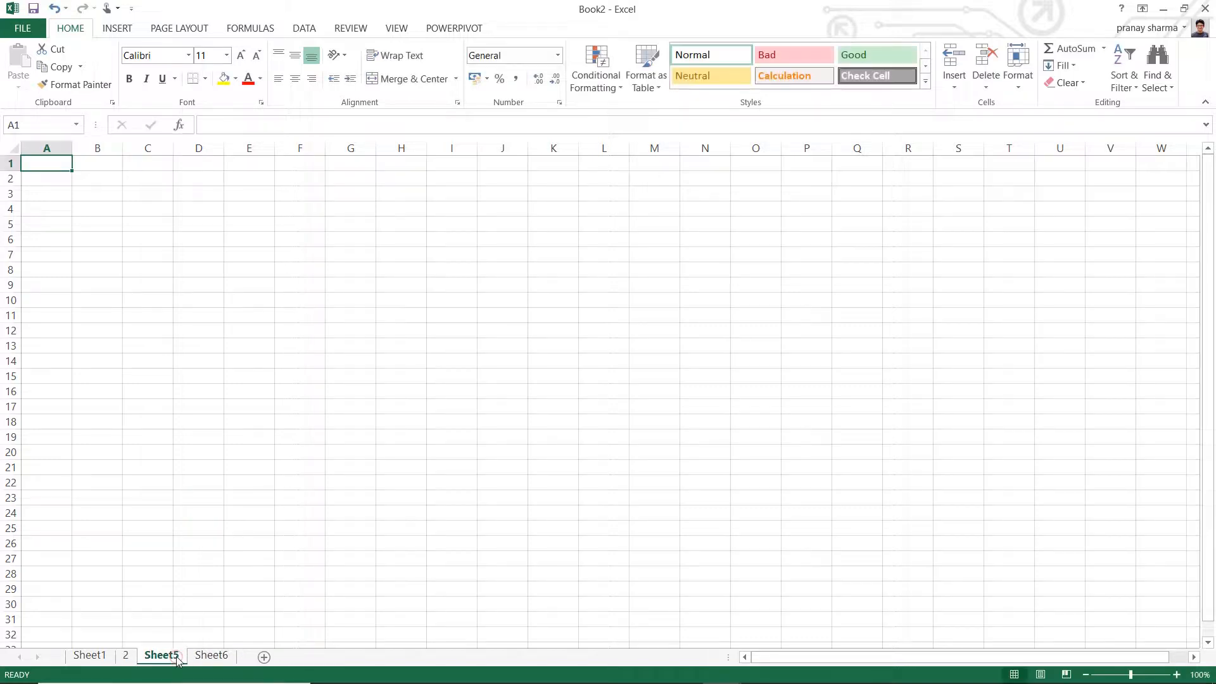
right_click(177, 659)
left_click(235, 511)
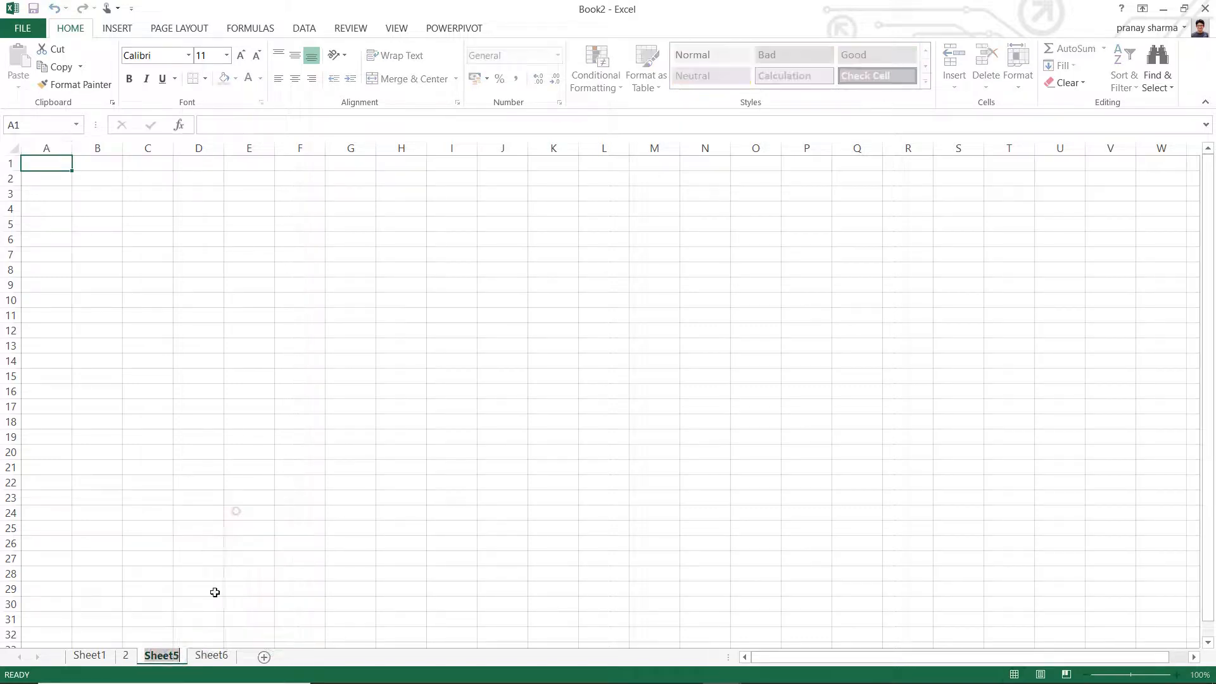
type("3")
key("Return")
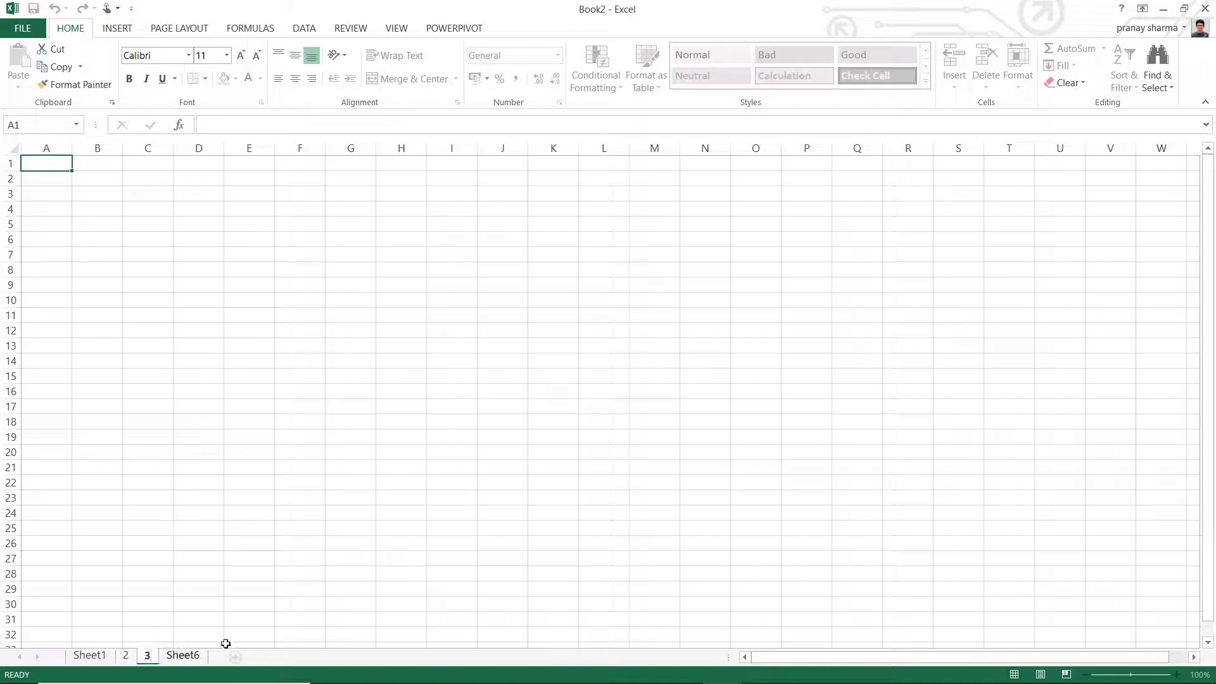
left_click(238, 591)
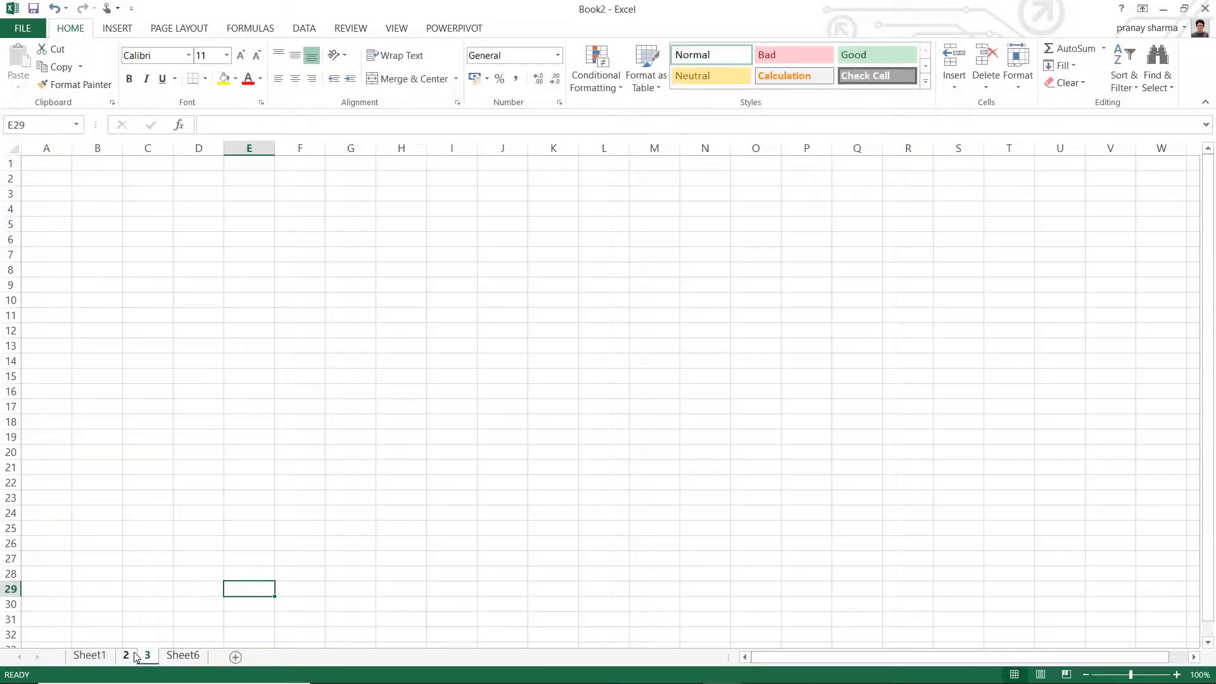
- Delete the worksheets 2, 3 and Sheet6 so that only Sheet1 remains in the workbook
left_click(89, 656)
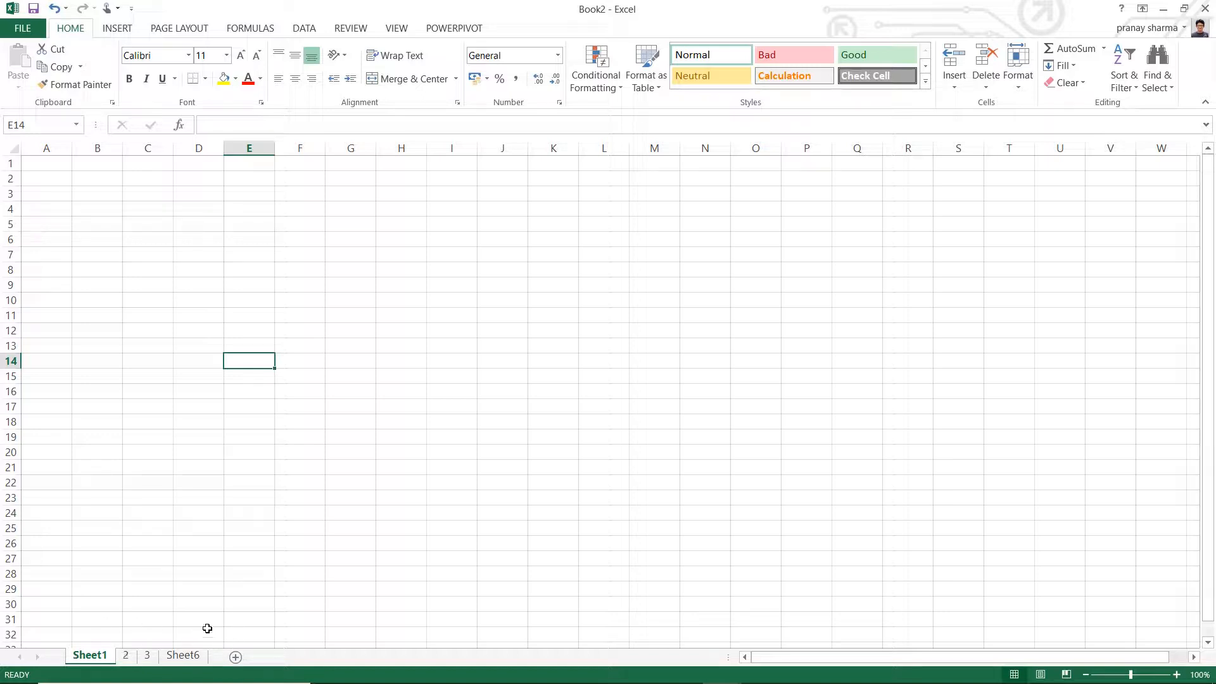
right_click(127, 657)
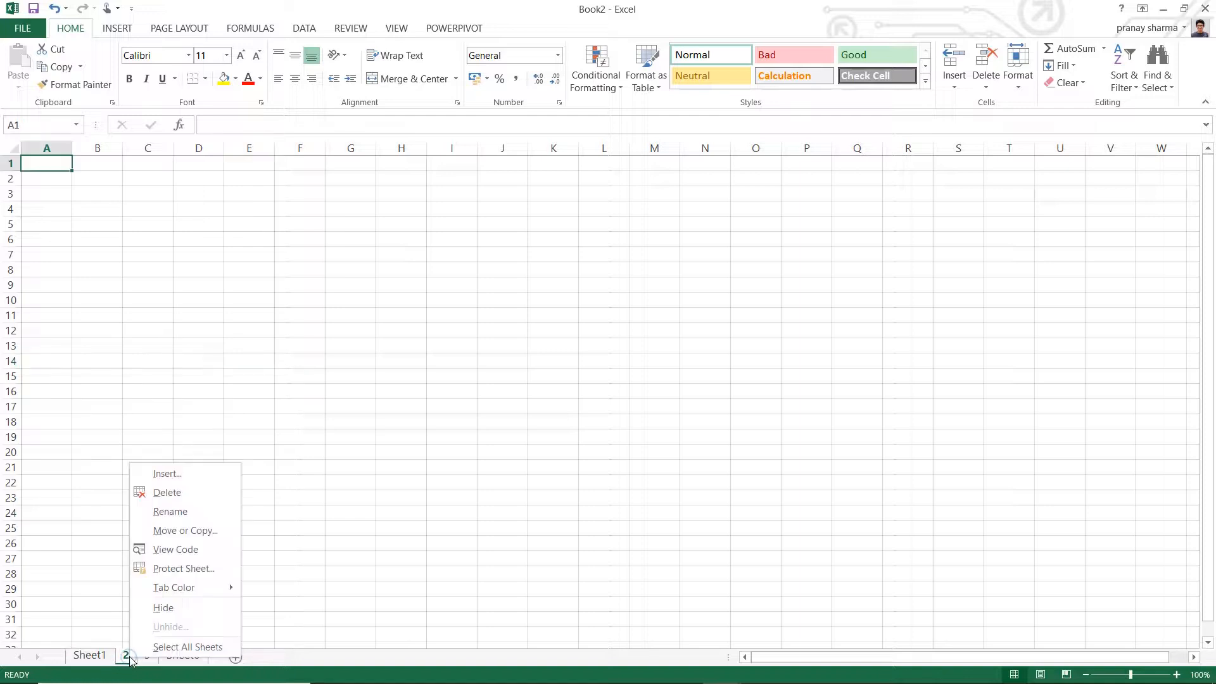
left_click(181, 494)
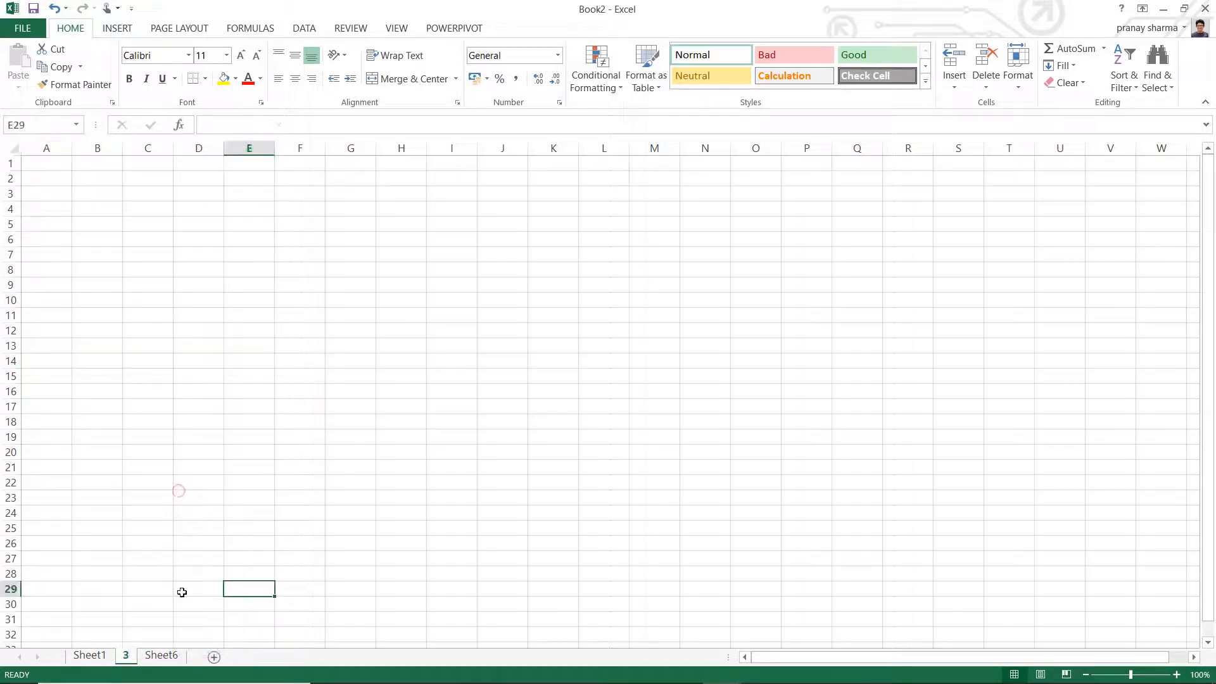
right_click(129, 657)
left_click(196, 500)
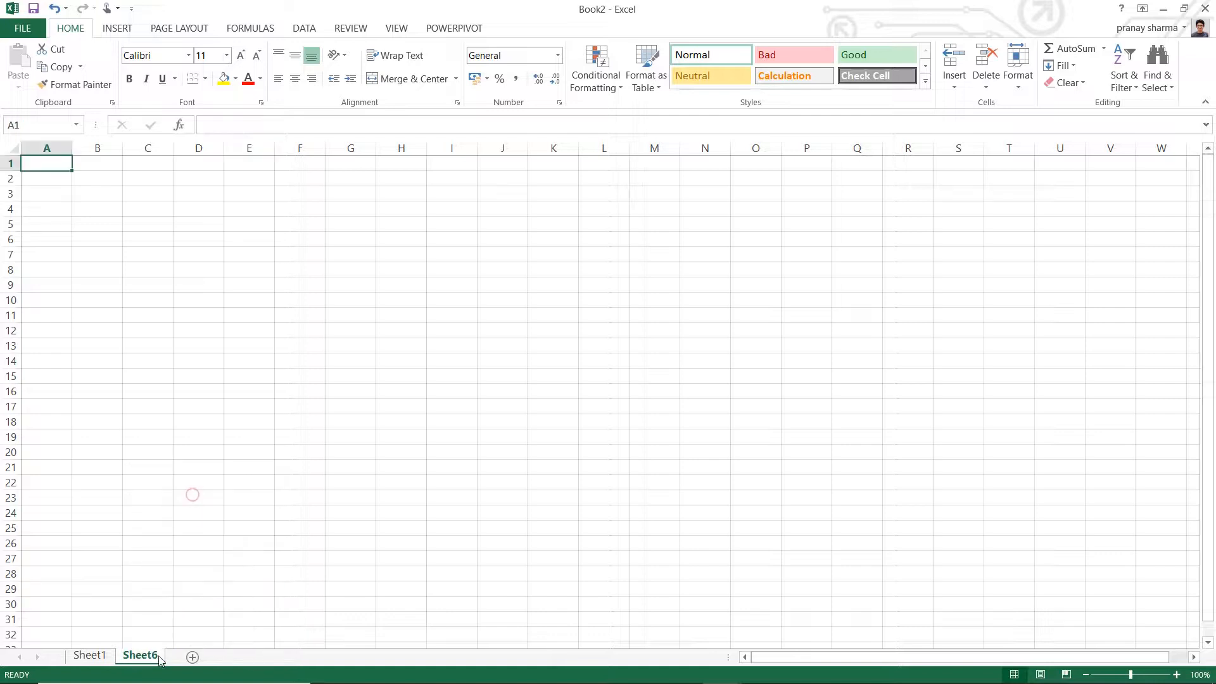
right_click(142, 656)
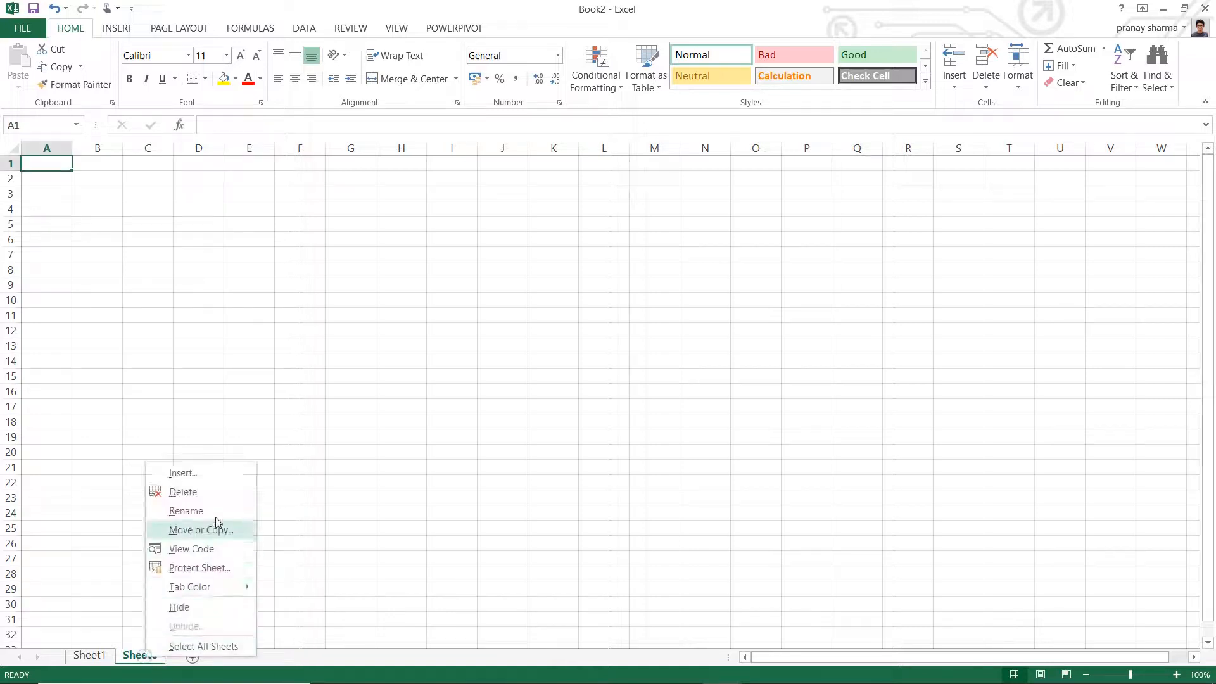
left_click(190, 494)
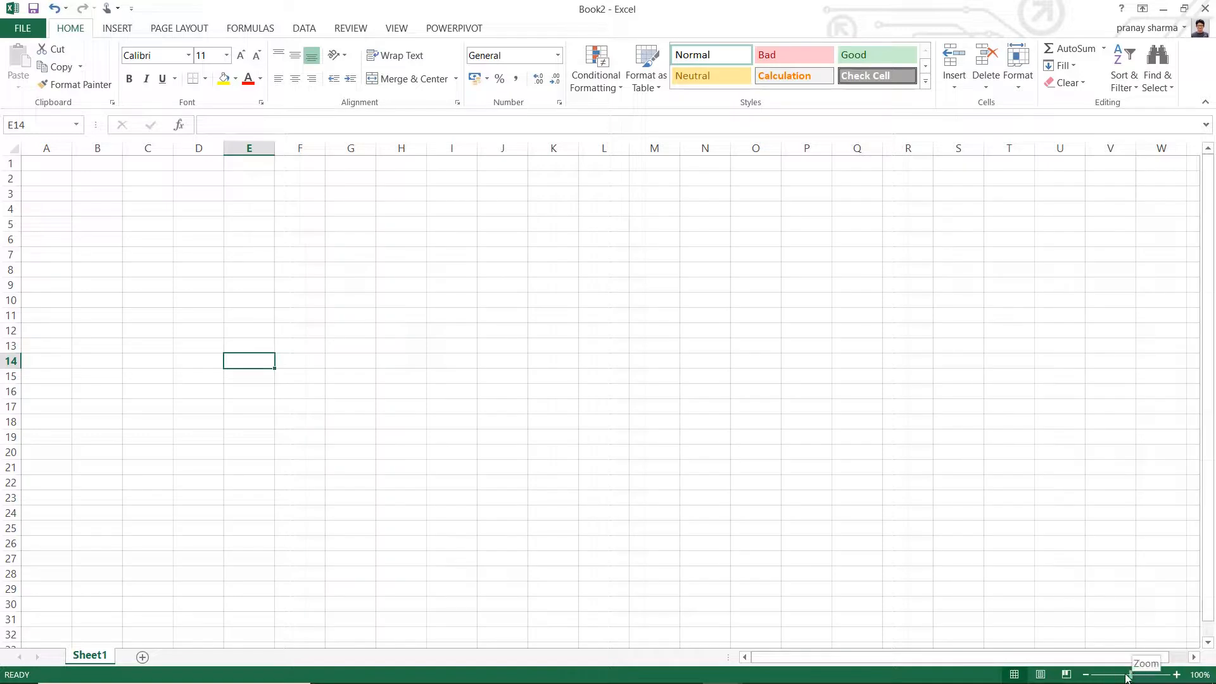
- Set the zoom level of Sheet1 to 130%
mouse_move(1133, 676)
left_mouse_down()
mouse_move(1094, 674)
mouse_move(1170, 674)
mouse_move(1132, 675)
left_mouse_up()
left_click(1177, 674)
left_click(1177, 675)
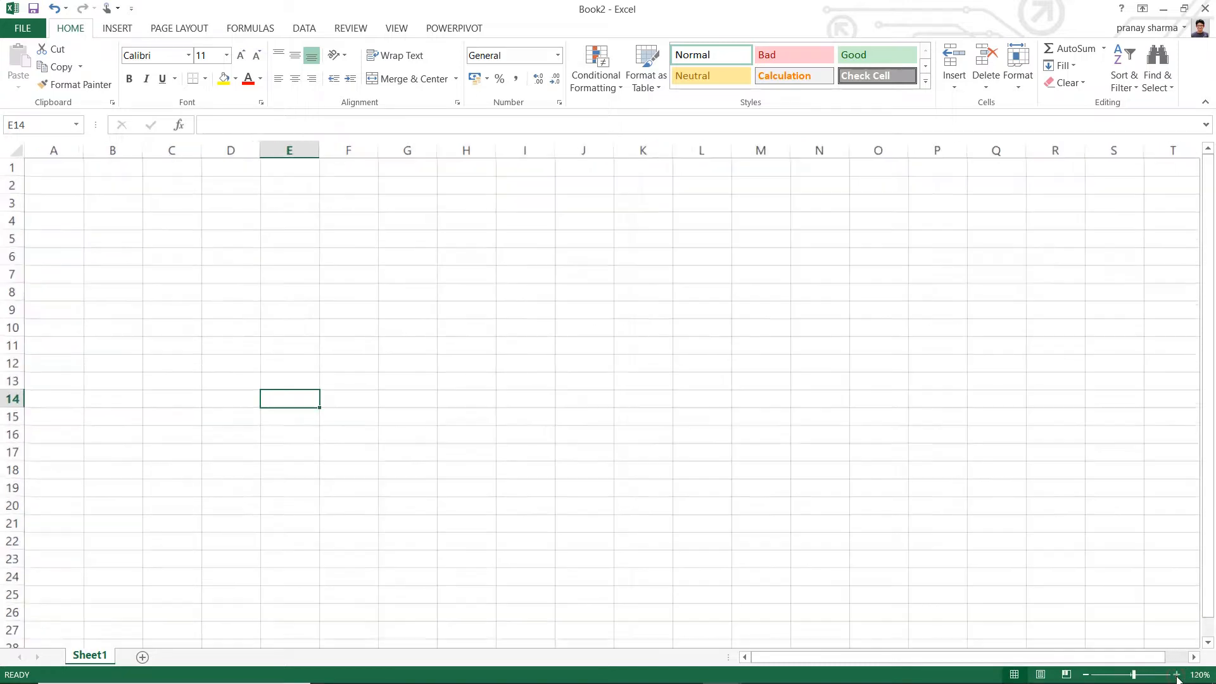
left_click(1177, 674)
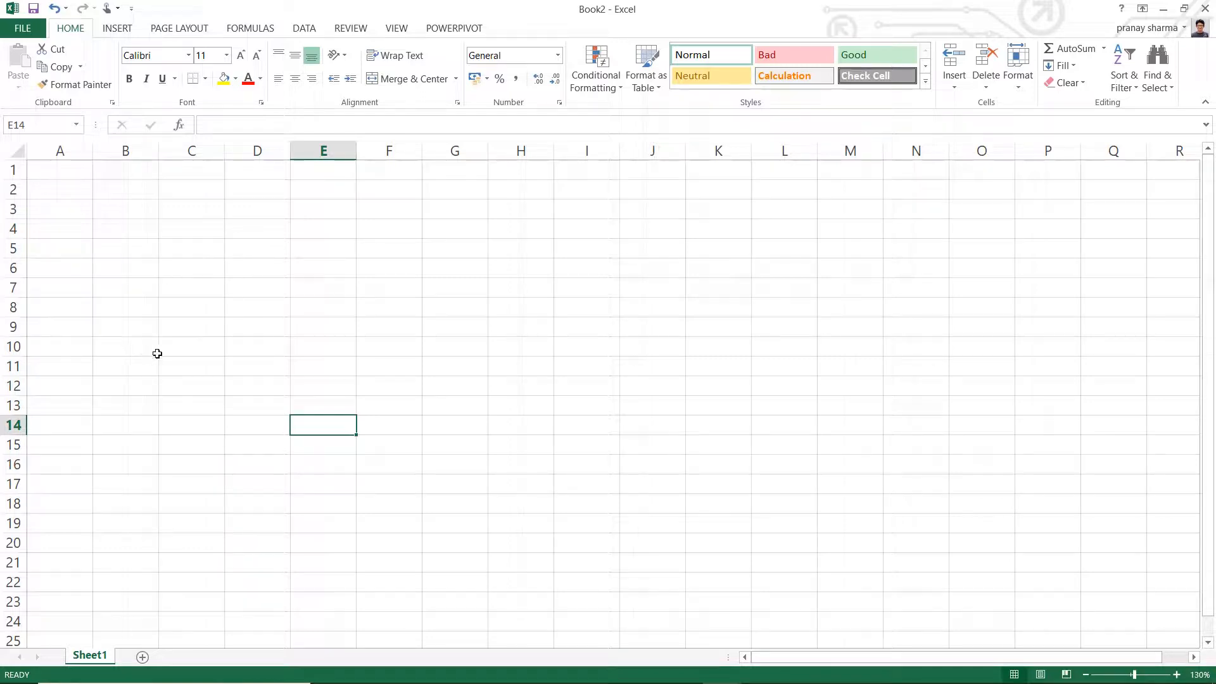
left_click(206, 288)
left_click(114, 207)
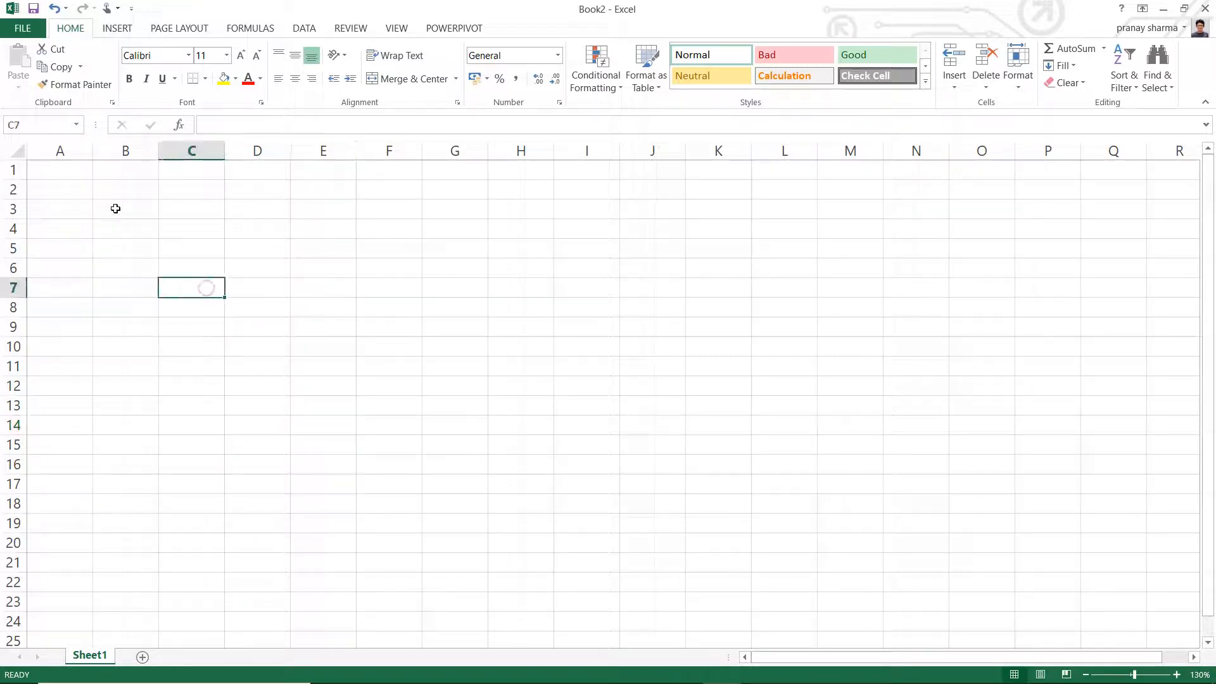
left_click(393, 199)
left_click(480, 307)
left_click(332, 353)
left_click(195, 307)
left_click(151, 236)
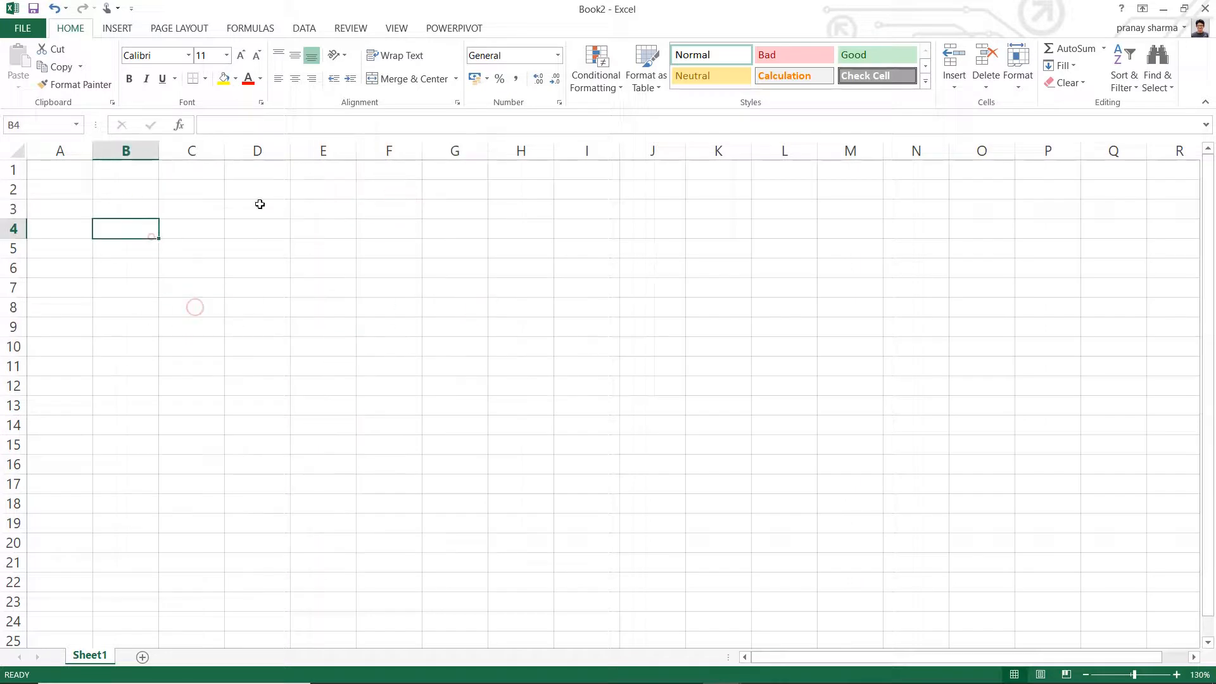
left_click(320, 195)
left_click(467, 206)
left_click(617, 229)
left_click(617, 328)
left_click(408, 318)
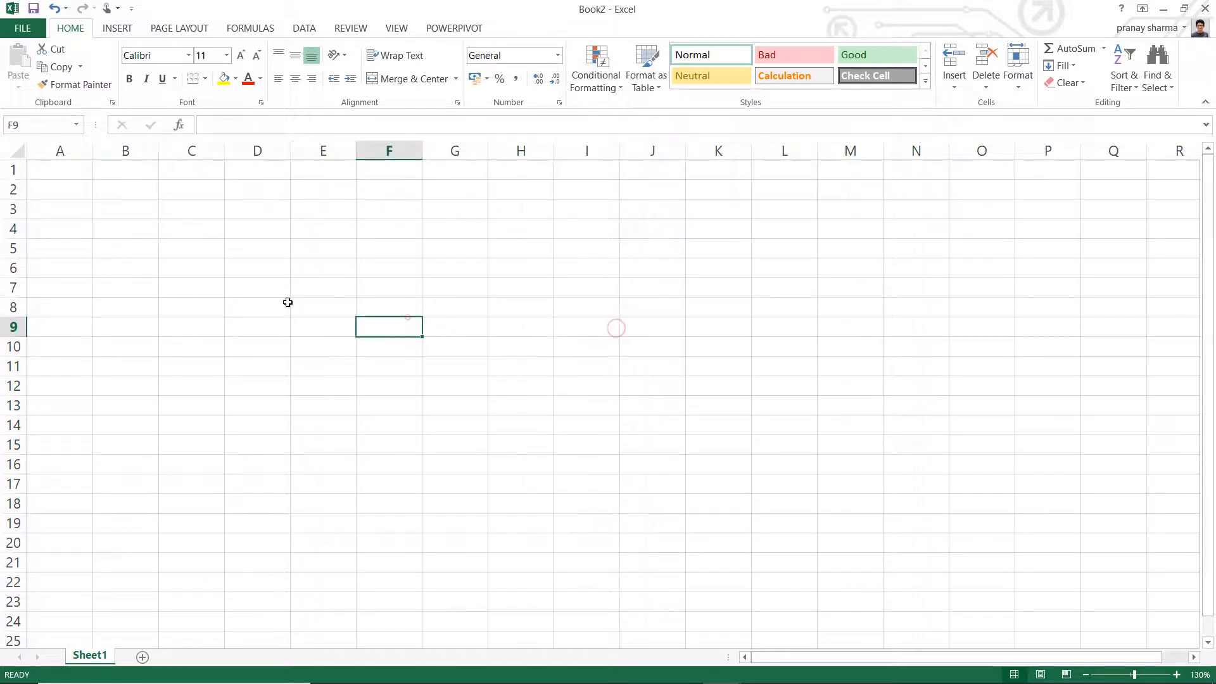
left_click(249, 276)
left_click(207, 212)
left_click(302, 195)
left_click(480, 208)
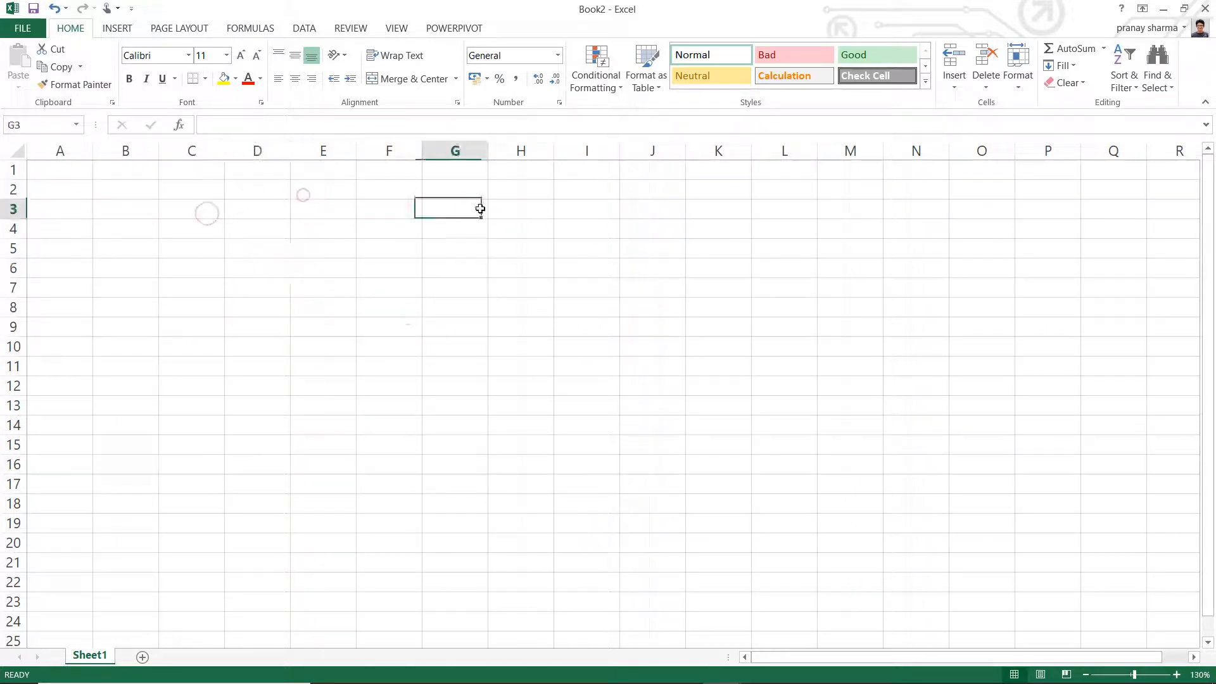
left_click(418, 264)
left_click(310, 230)
left_click(249, 256)
left_click(250, 315)
left_click(394, 315)
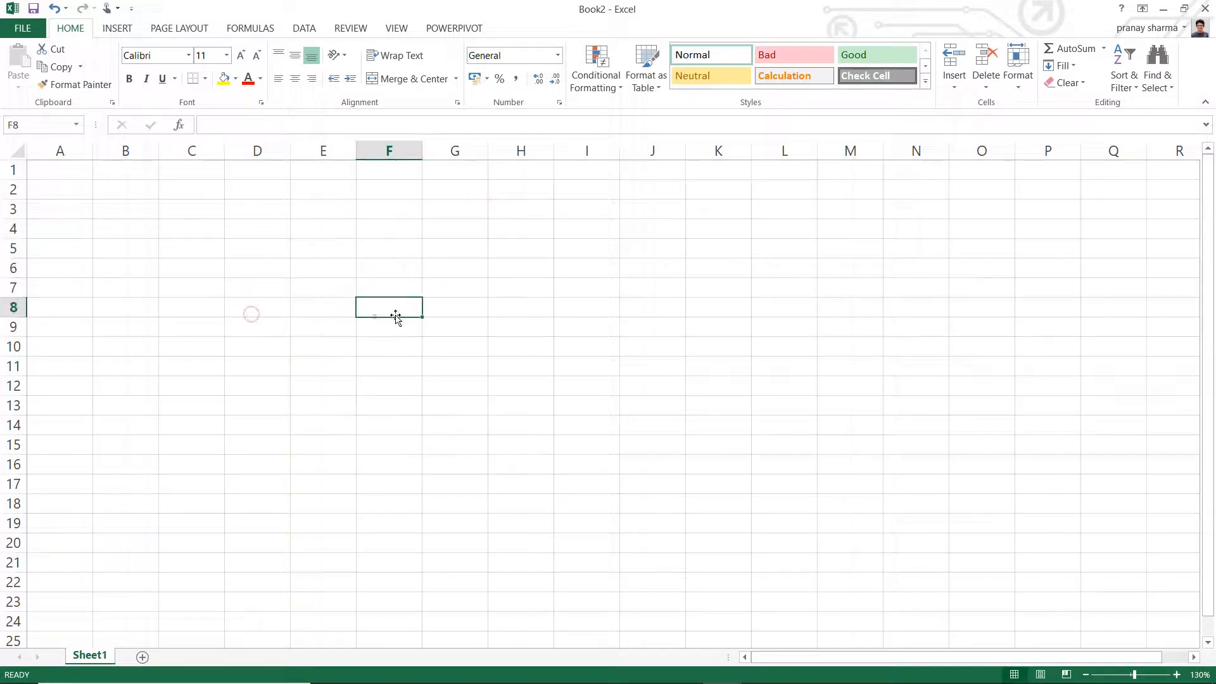
left_click(539, 281)
left_click(324, 194)
left_click(251, 249)
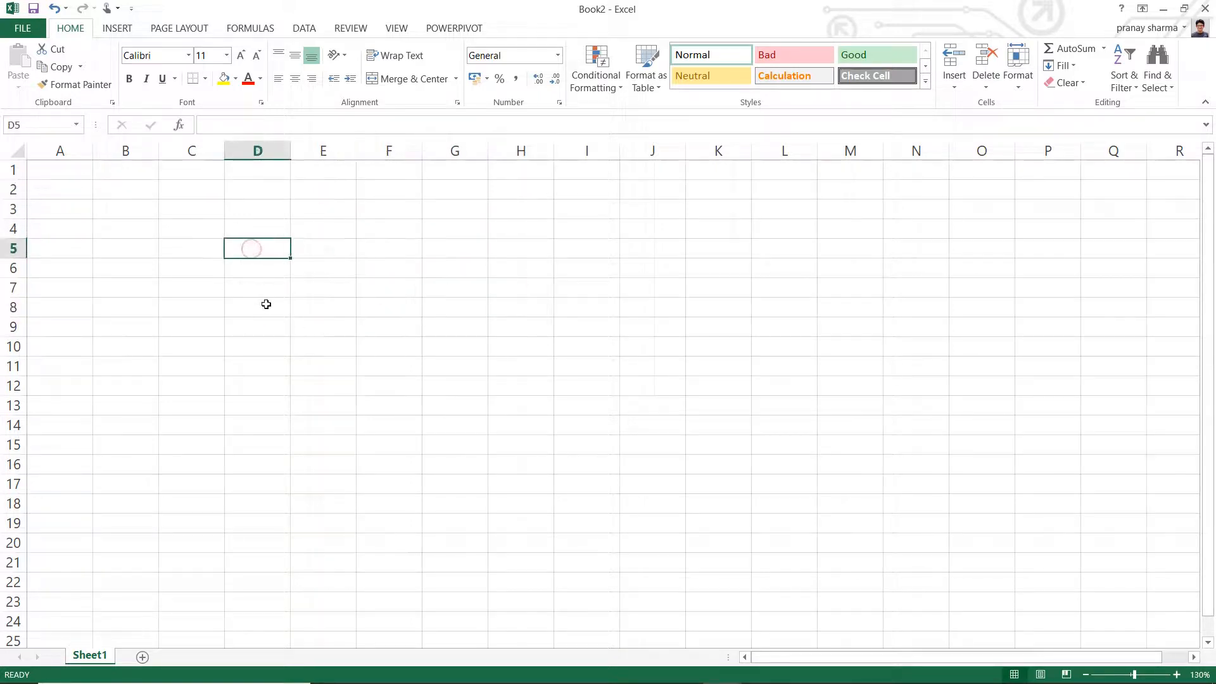
- Select the whole of column D and of row 7 in turn, and the individual cells D7, G2 and C10
left_click(271, 147)
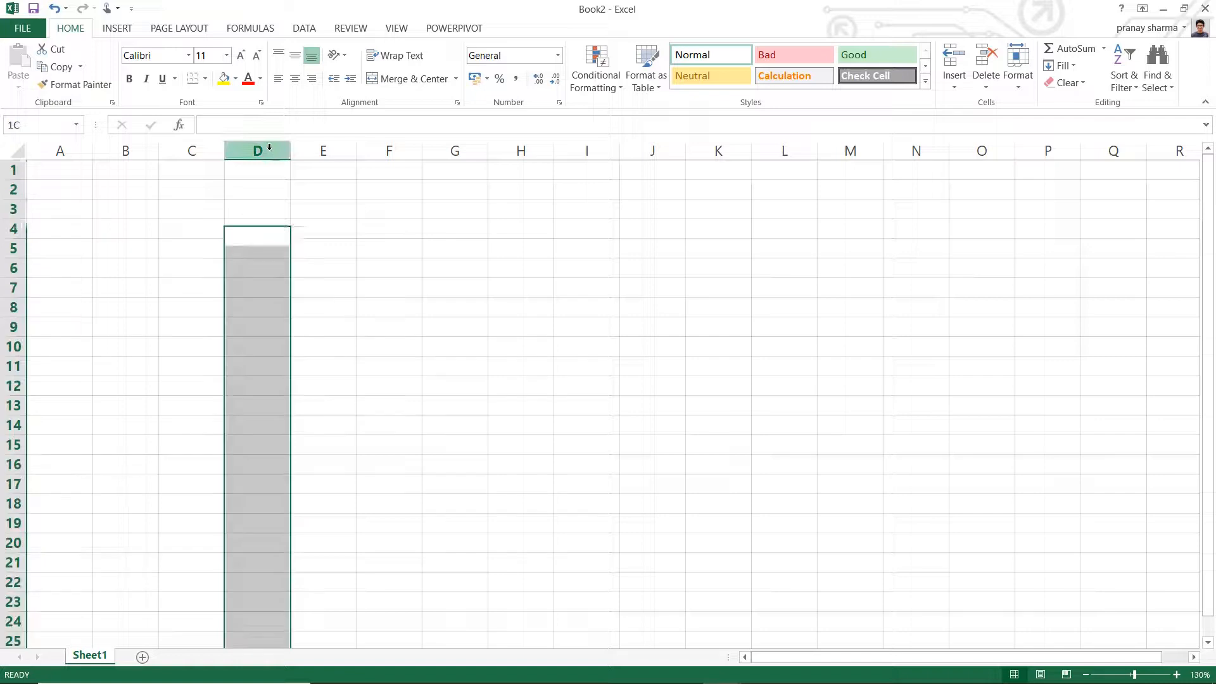
left_click(14, 288)
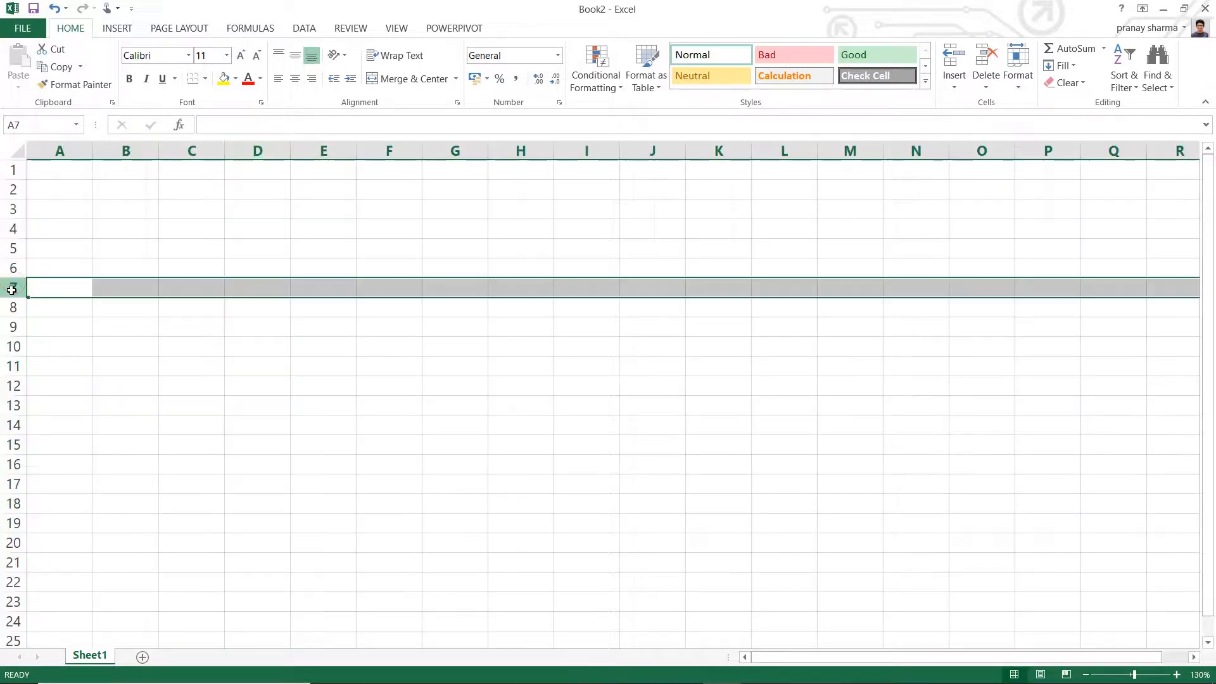
left_click(265, 287)
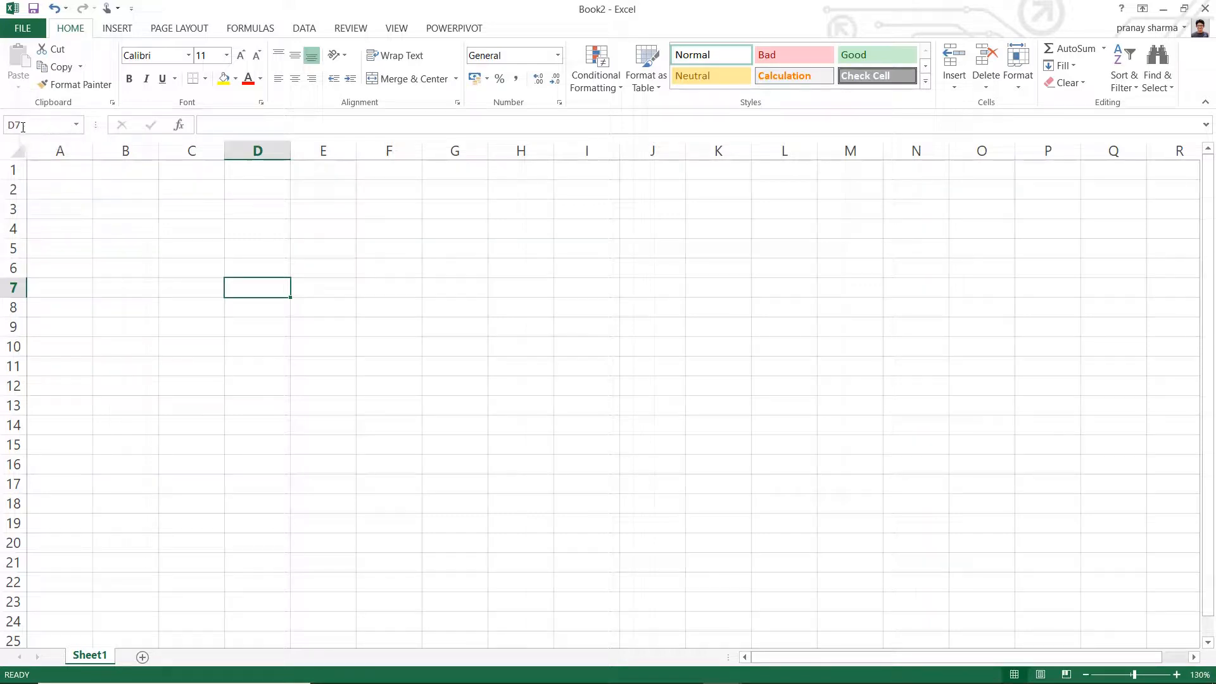
left_click(465, 197)
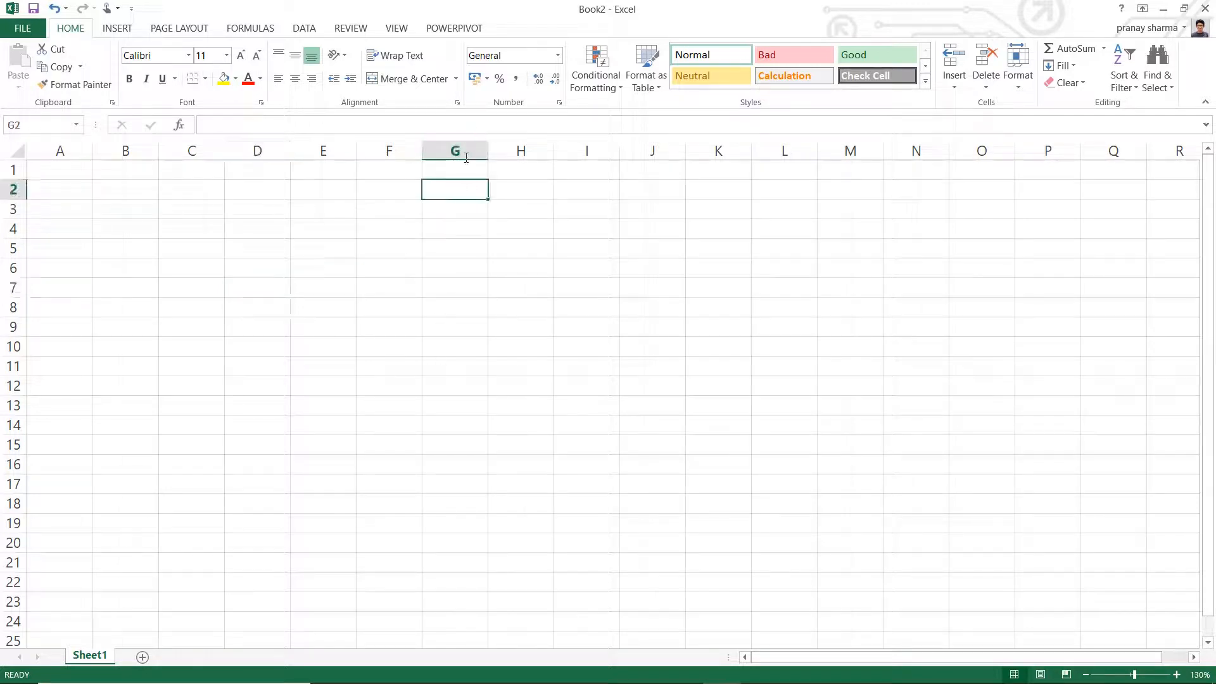
left_click(184, 347)
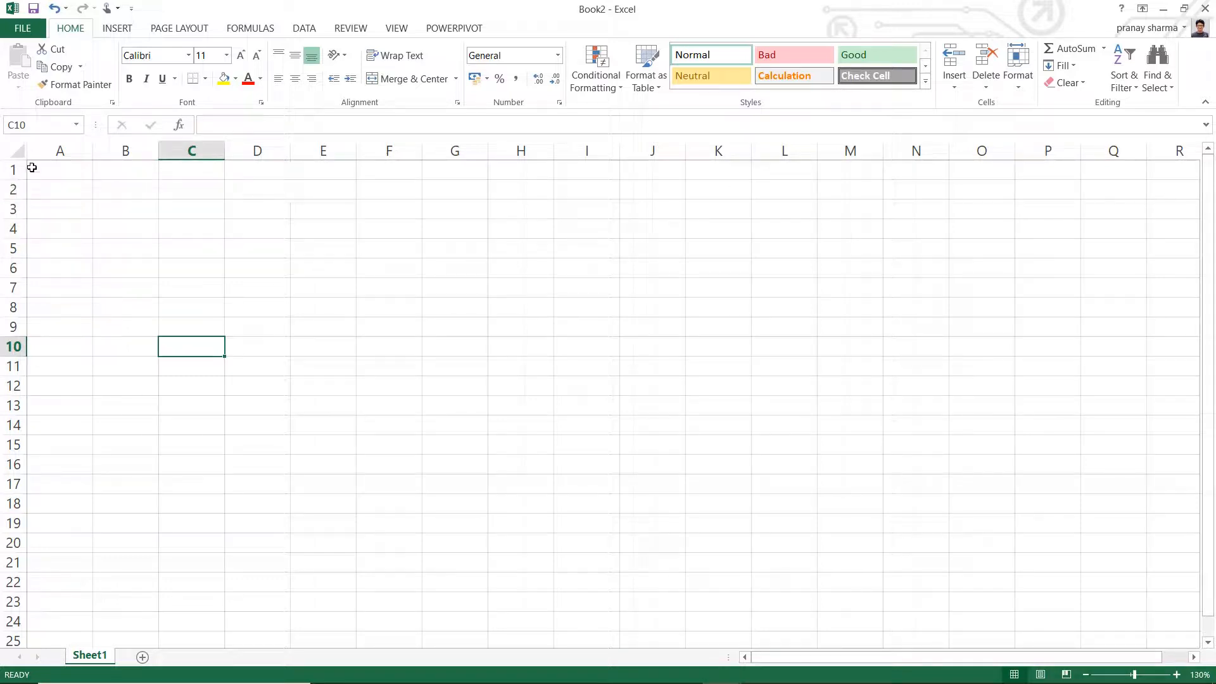
- Move along row 5 from cell Q5 to LC5 to examine how the columns are lettered beyond Z
left_click(1128, 250)
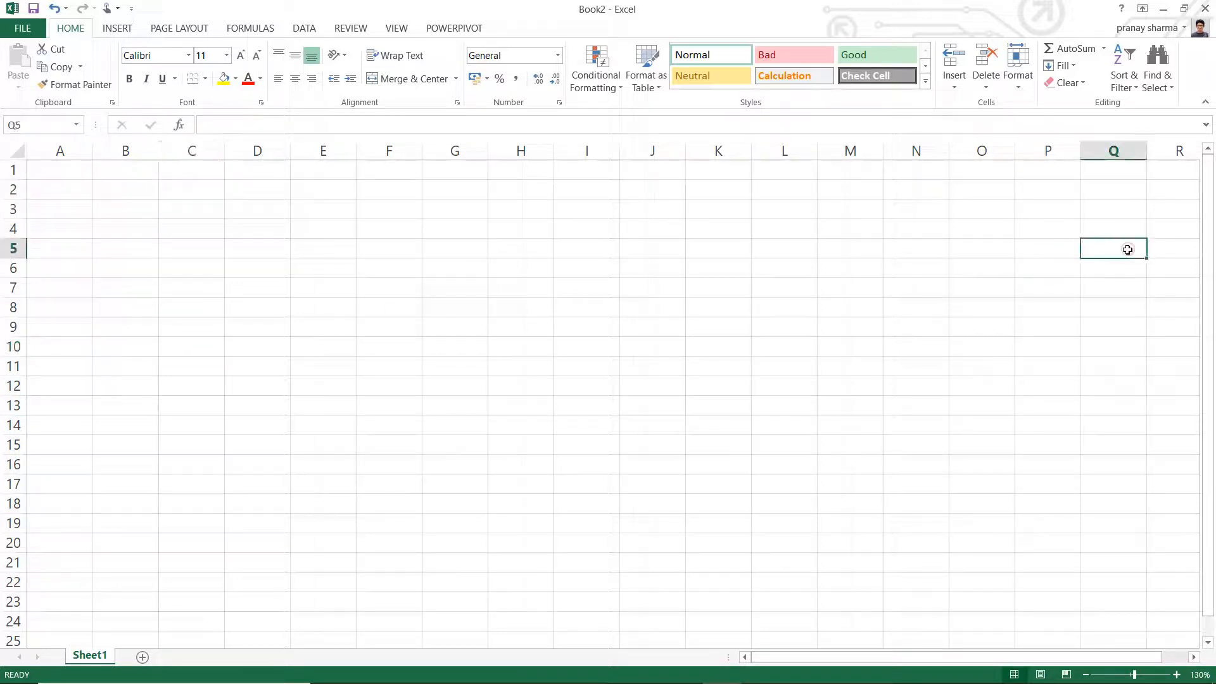
key("Right")
key("Right")
key("Right")
key("Right")
key("Right")
key("Right")
key("Right")
key("Right")
key("Right")
key("Right")
key("Right")
key("Right")
key("Right")
key("Right")
key("Right")
key("Right")
key("Right")
key("Right")
key("Right")
key("Right")
key("Right")
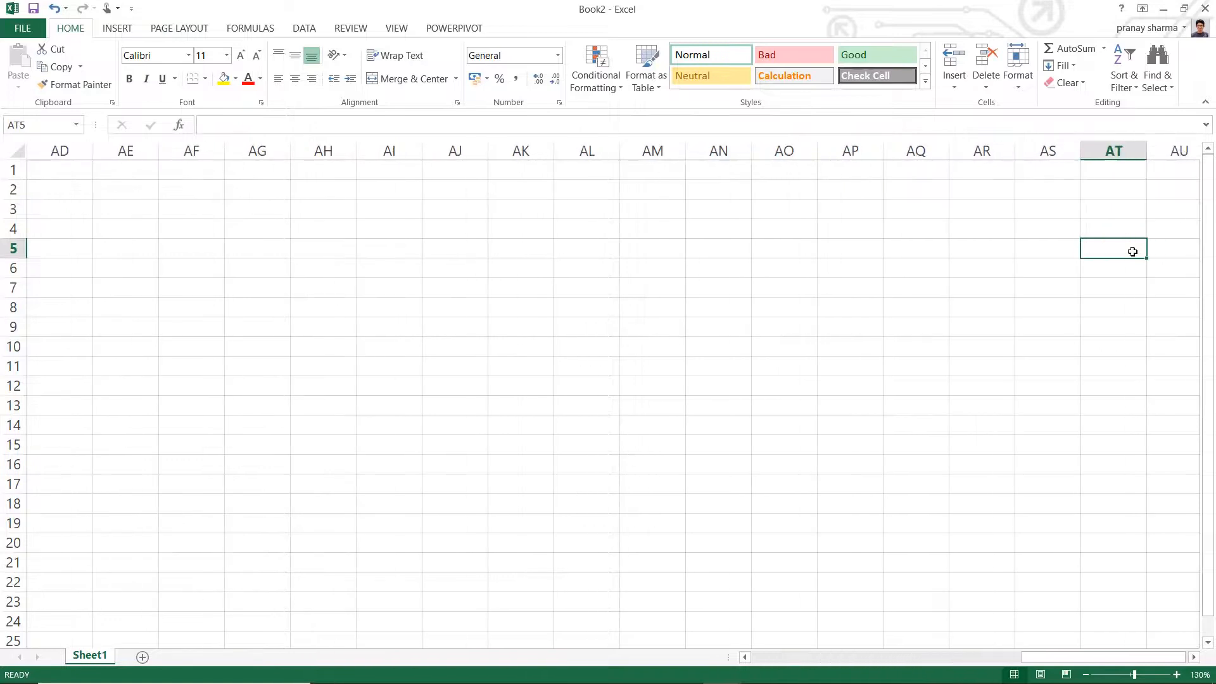
key("Right")
key("Right")
key("Right")
key("Right")
key("Right")
key("Right")
key("Right")
key("Right")
key("Right")
key("Right")
key("Right")
key("Right")
key("Right")
key("Right")
key("Right")
key("Right")
key("Right")
key("Right")
key("Right")
key("Right")
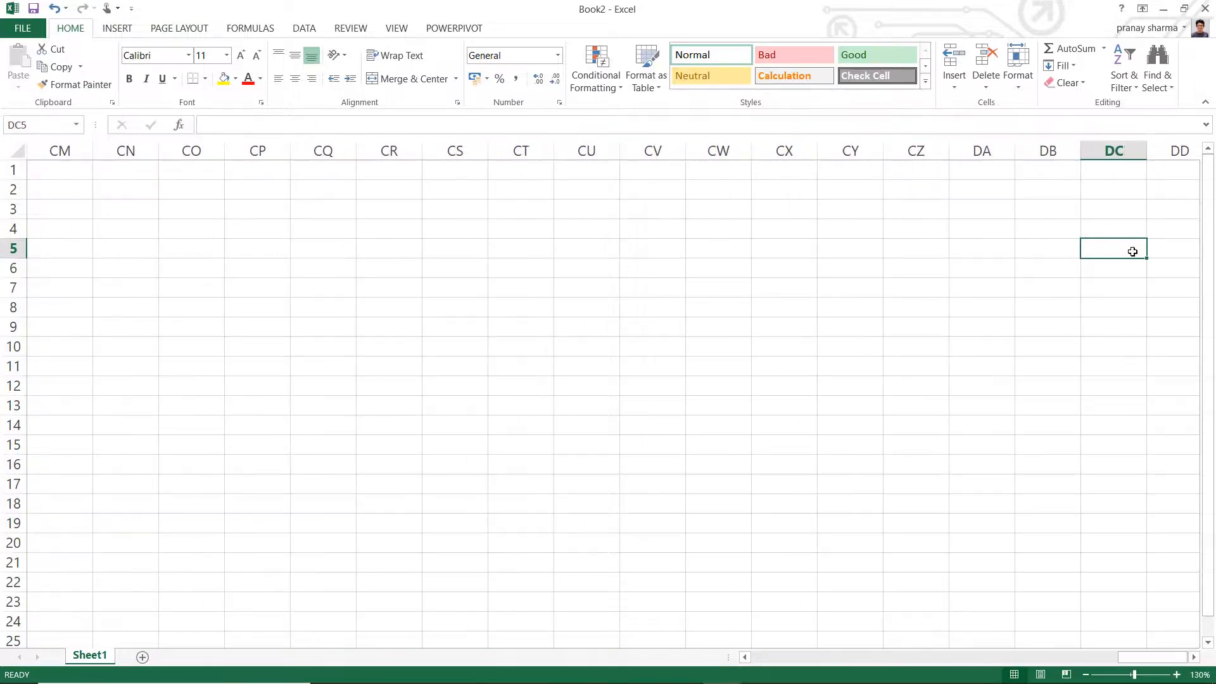
key("Right")
key("Right")
key("Right")
key("Right")
key("Right")
key("Right")
key("Right")
key("Right")
key("Right")
key("Right")
key("Right")
key("Right")
key("Right")
key("Right")
key("Right")
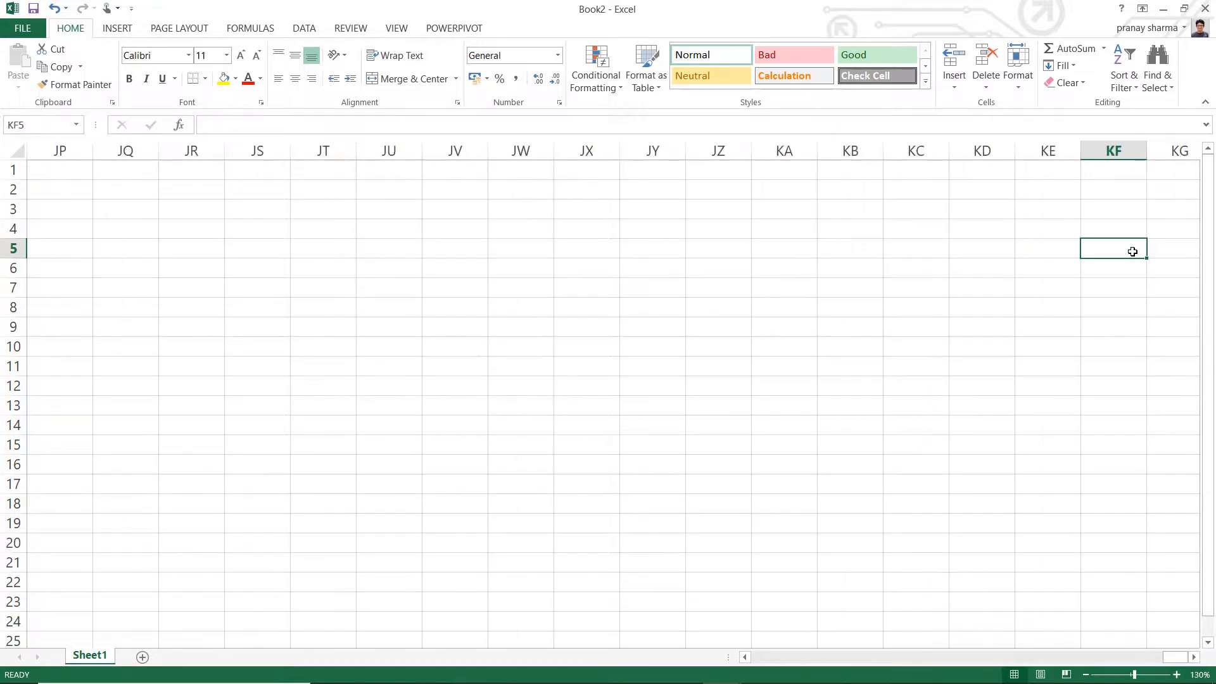
key("Right")
key("Right")
key("Right")
key("Right")
key("Right")
key("Right")
key("Right")
key("Right")
key("Right")
key("Right")
key("Right")
key("Right")
key("Right")
key("Right")
key("Right")
key("Right")
key("Right")
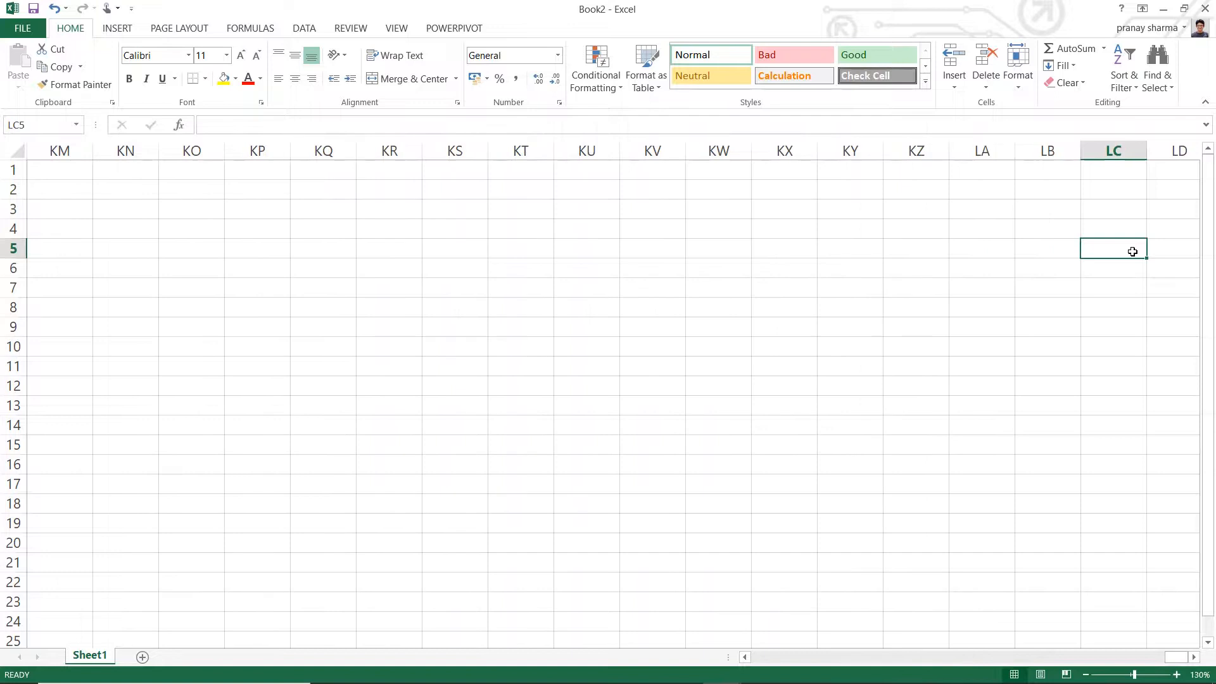
- Move back along row 5 from LC5 to A5 to examine how the column letters run down to A
key("Left")
key("Left")
key("Left")
key("Left")
key("Left")
key("Left")
key("Left")
key("Left")
key("Left")
key("Left")
key("Left")
key("Left")
key("Left")
key("Left")
key("Left")
key("Left")
key("Left")
key("Left")
key("Left")
key("Left")
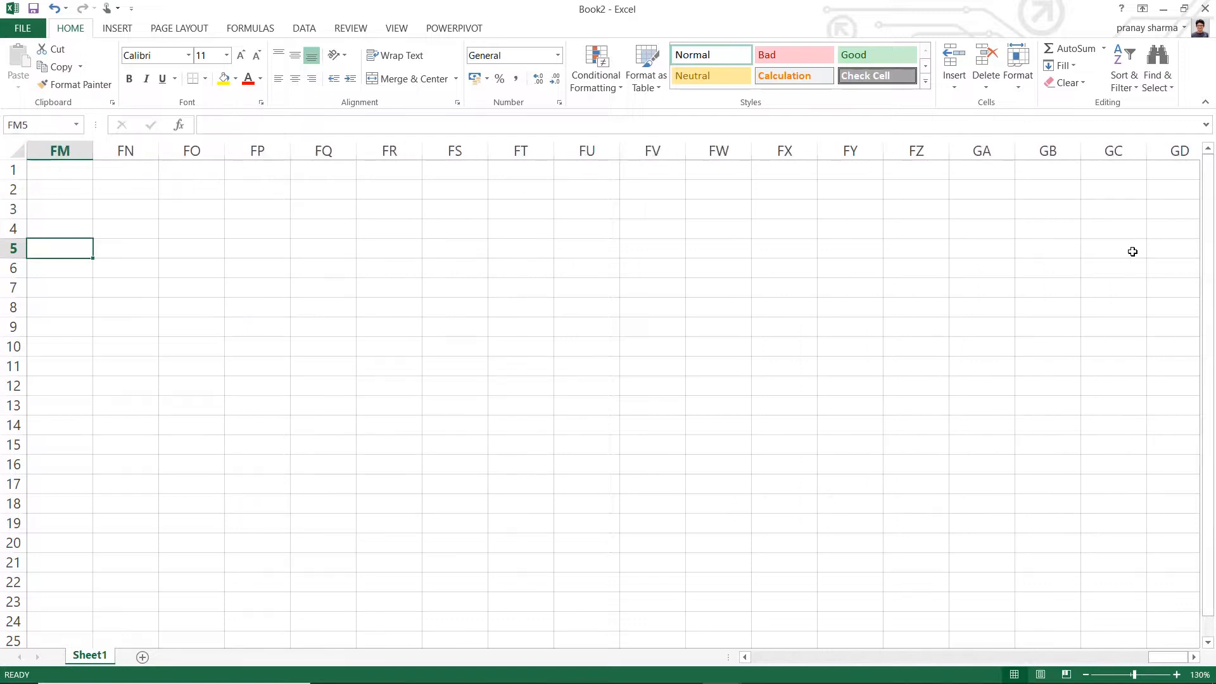
key("Left")
key("Left")
key("Left")
key("Left")
key("Left")
key("Left")
key("Left")
key("Left")
key("Left")
key("Left")
key("Left")
key("Left")
key("Left")
key("Left")
key("Left")
key("Left")
key("Left")
key("Left")
key("Left")
key("Left")
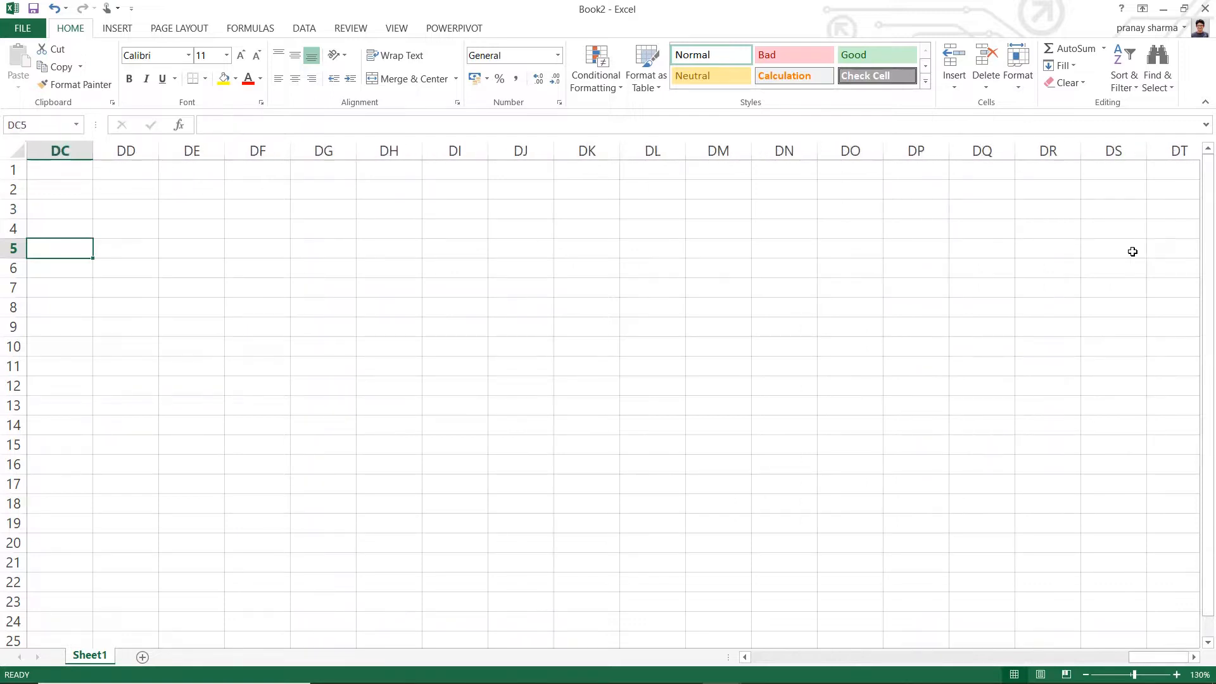
key("Left")
key("Left")
key("Left")
key("Left")
key("Left")
key("Left")
key("Left")
key("Left")
key("Left")
key("Left")
key("Left")
key("Left")
key("Left")
key("Left")
key("Left")
key("Left")
key("Left")
key("Left")
key("Left")
key("Left")
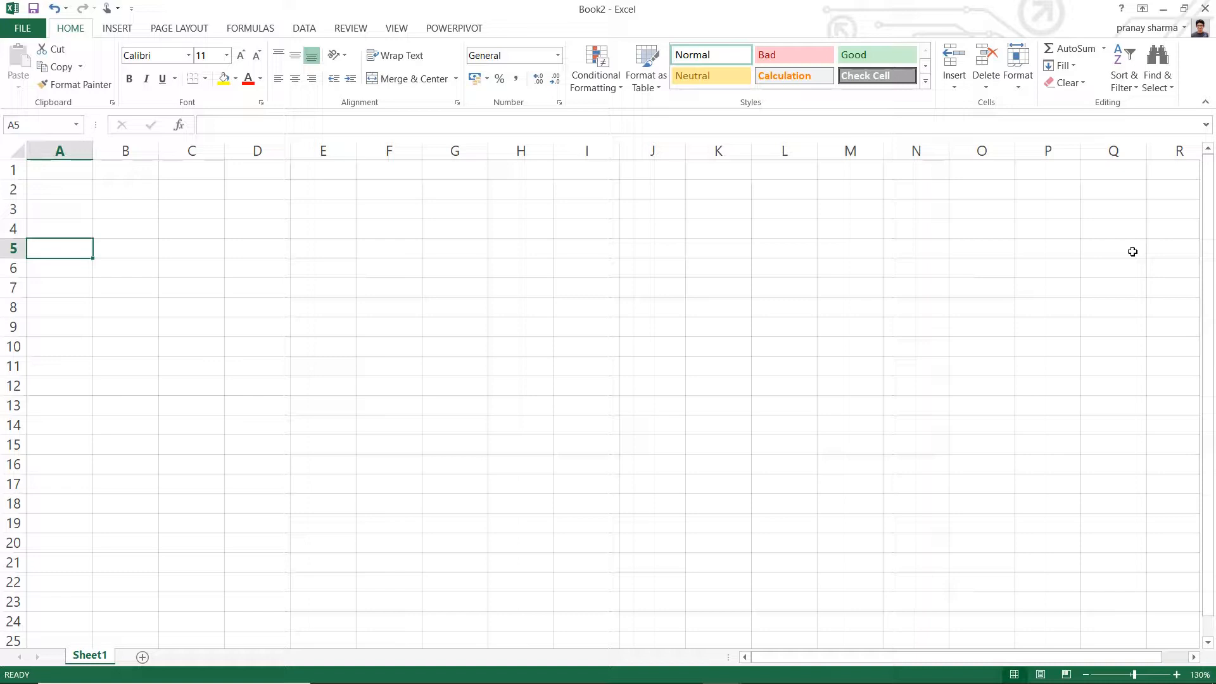
- Enter 1000 in cell C5 and inspect the cell's content in the formula bar
left_click(206, 254)
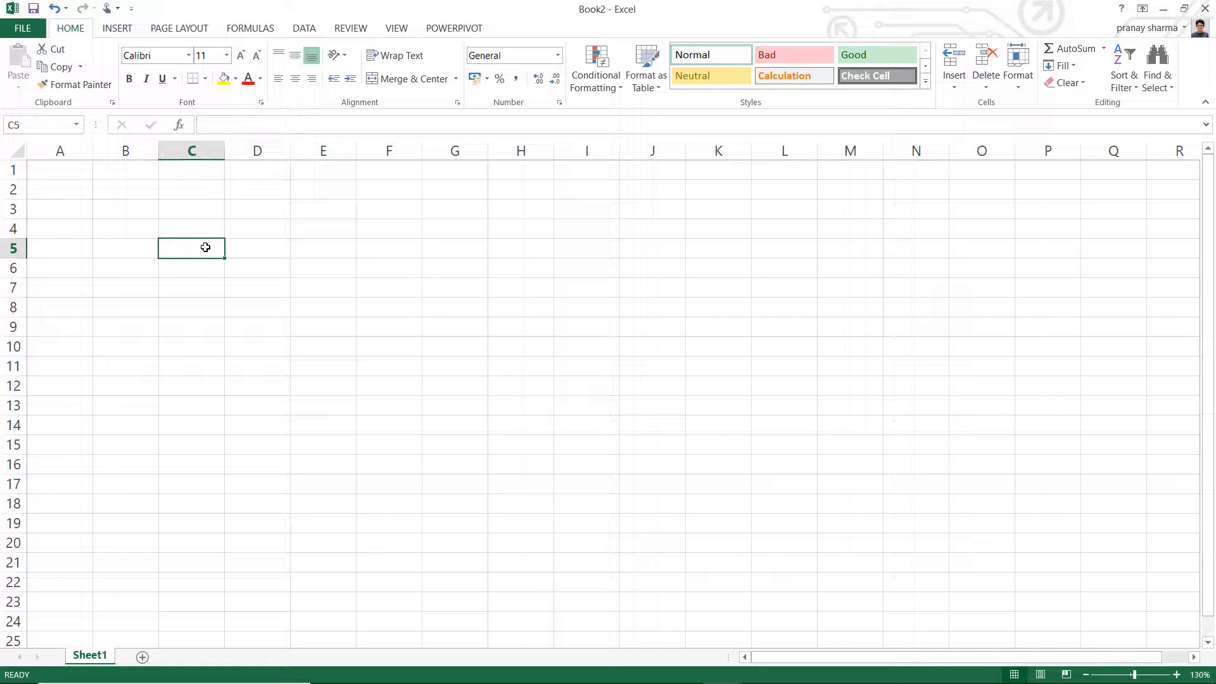
key("End")
key("End")
type("1000")
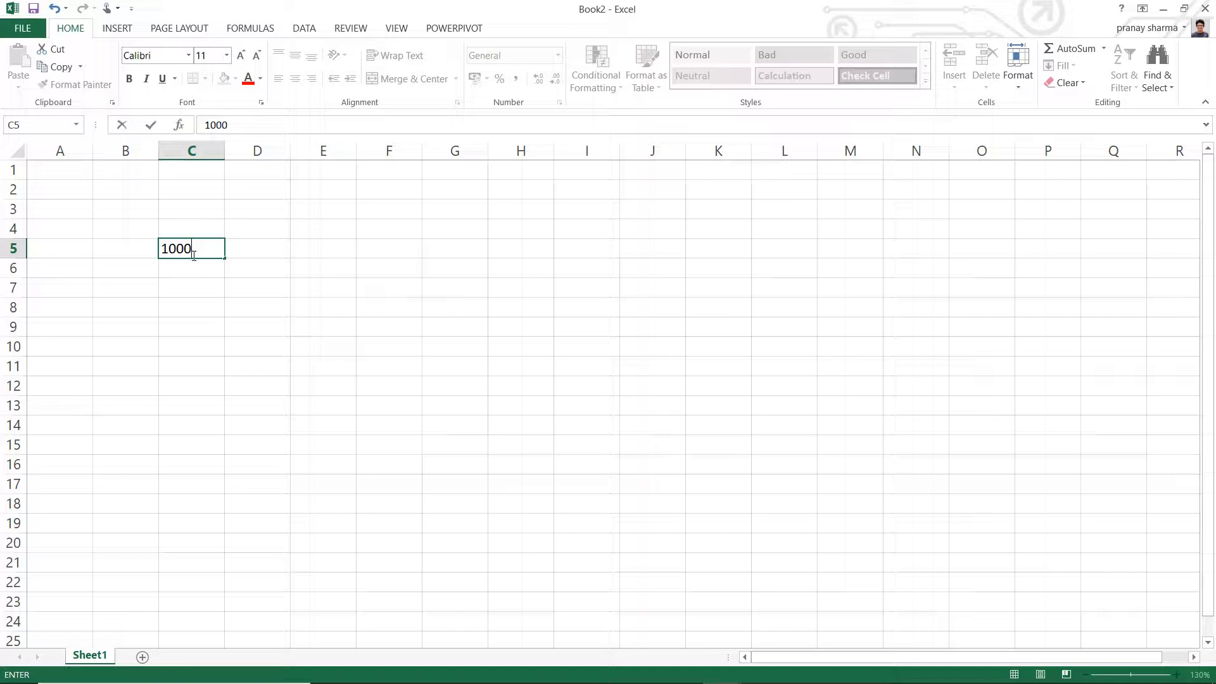
key("Return")
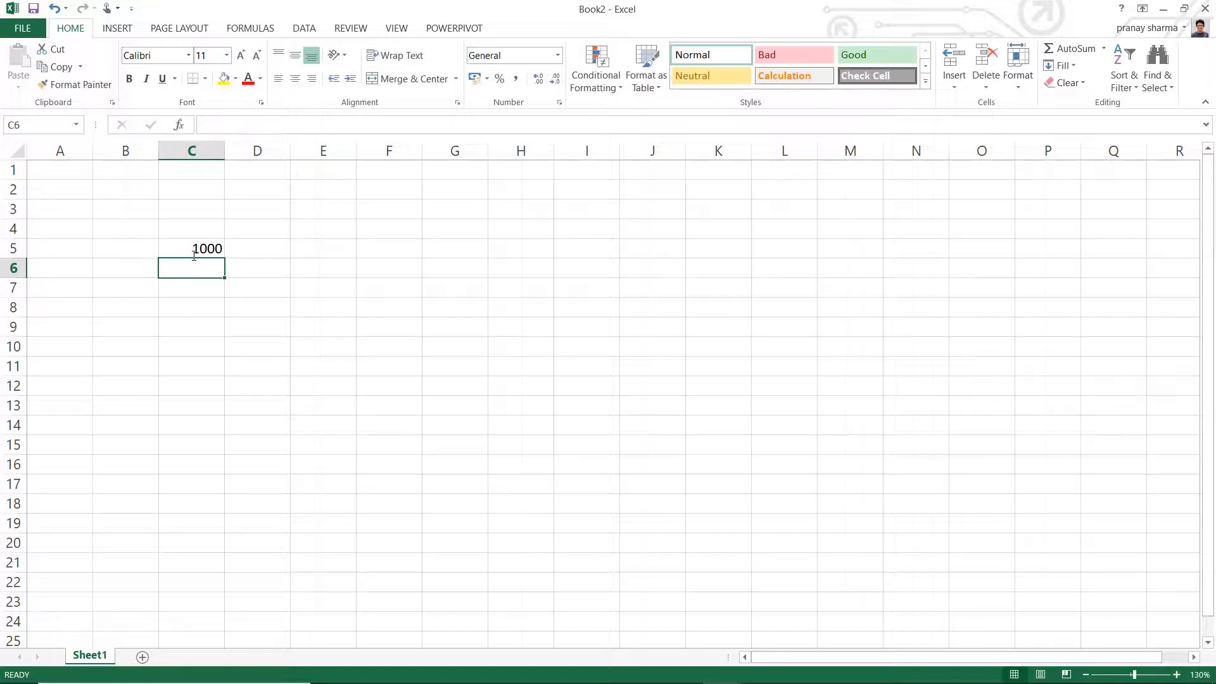
left_click(206, 248)
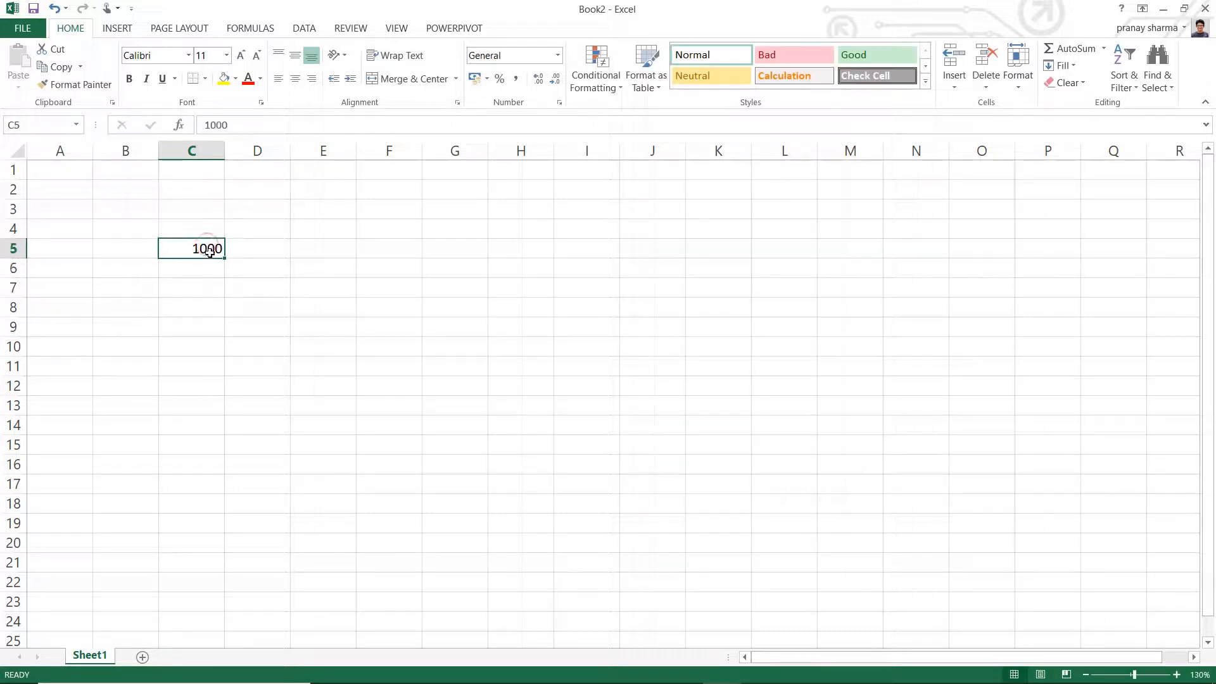
left_click(237, 123)
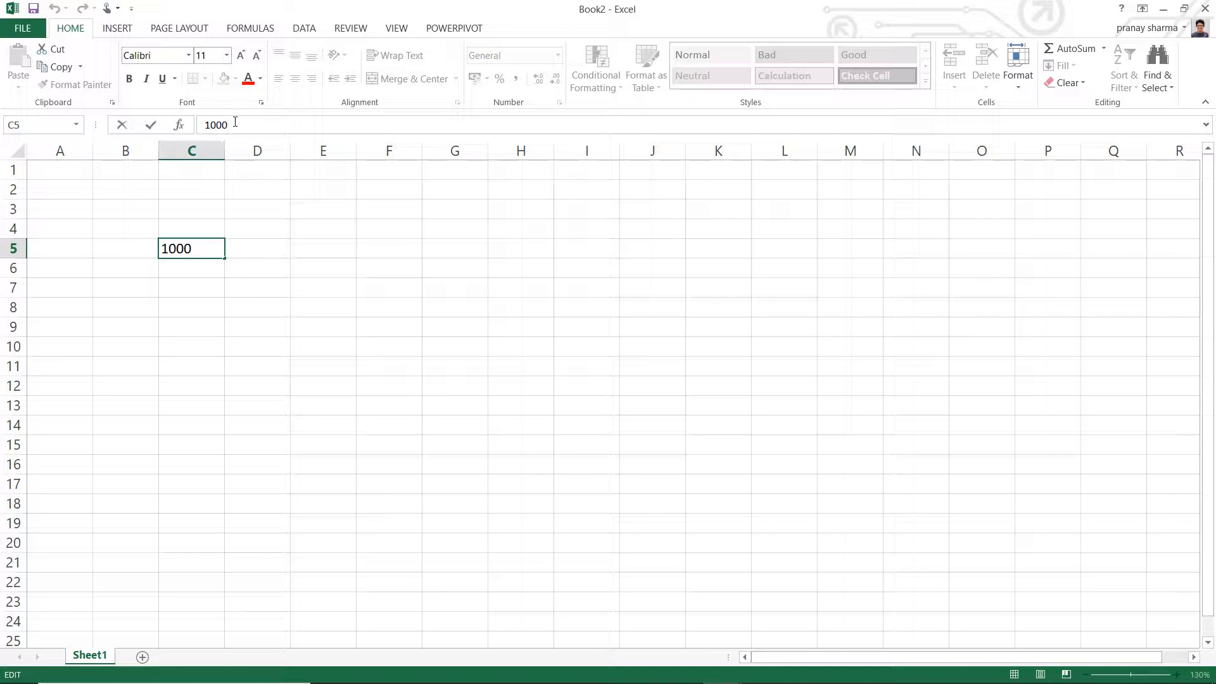
left_click(197, 251)
left_click(228, 249)
- Enter 1550 in cell F5
left_click(271, 253)
left_click(407, 251)
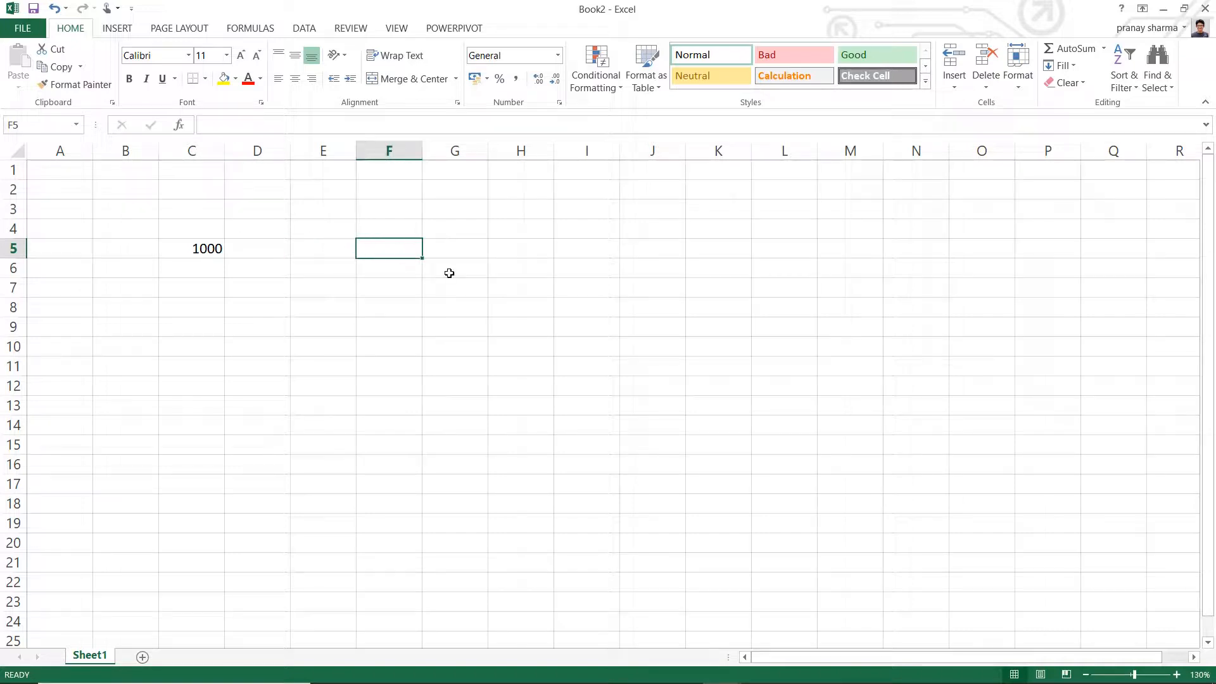
type("155")
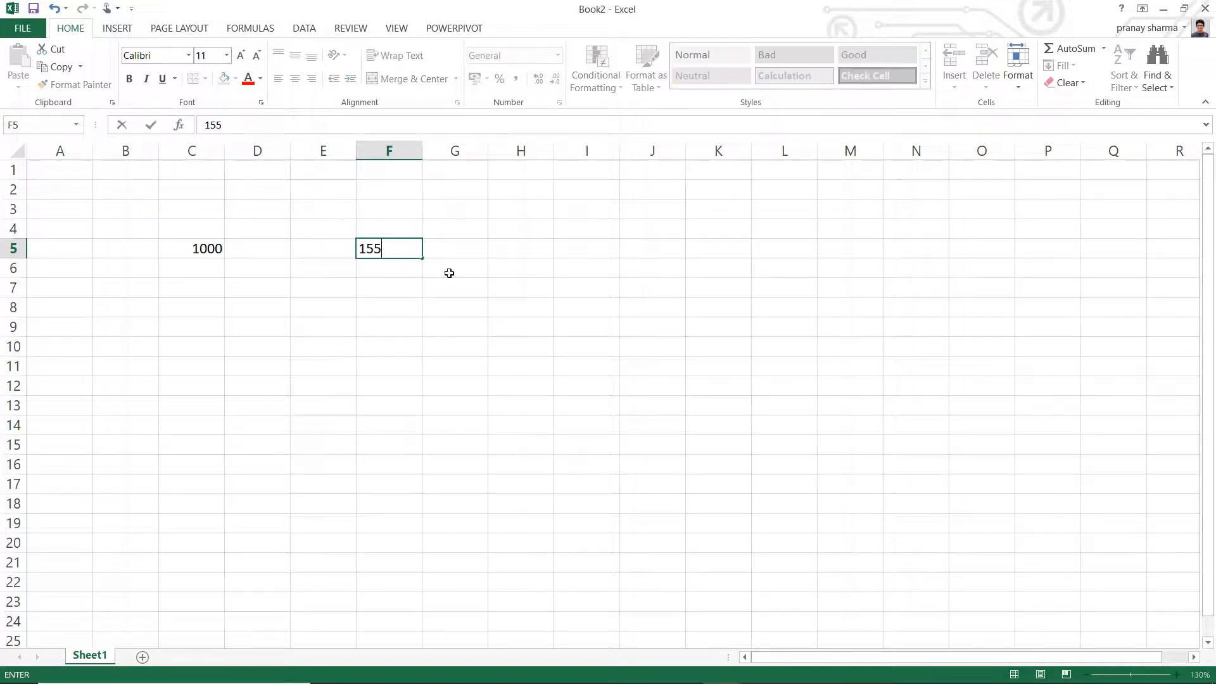
type("0")
key("Return")
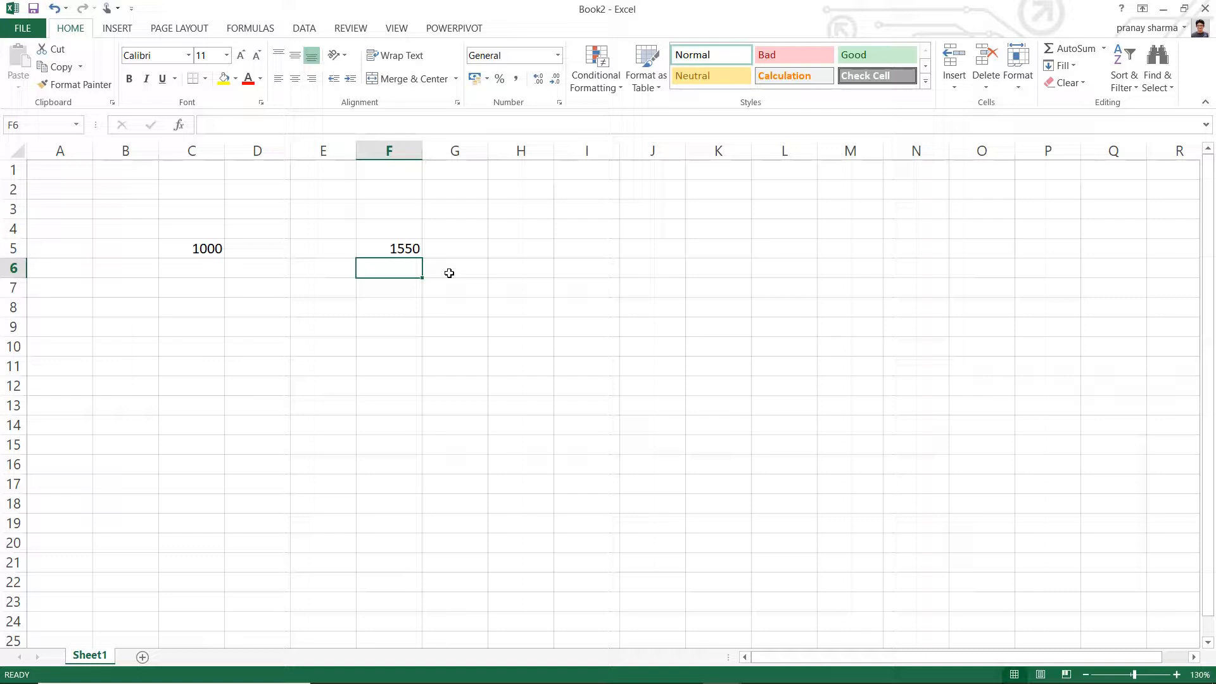
- Begin entering 150 in cell F6 and 2000 in cell F5, cancelling each entry before committing it
type("150")
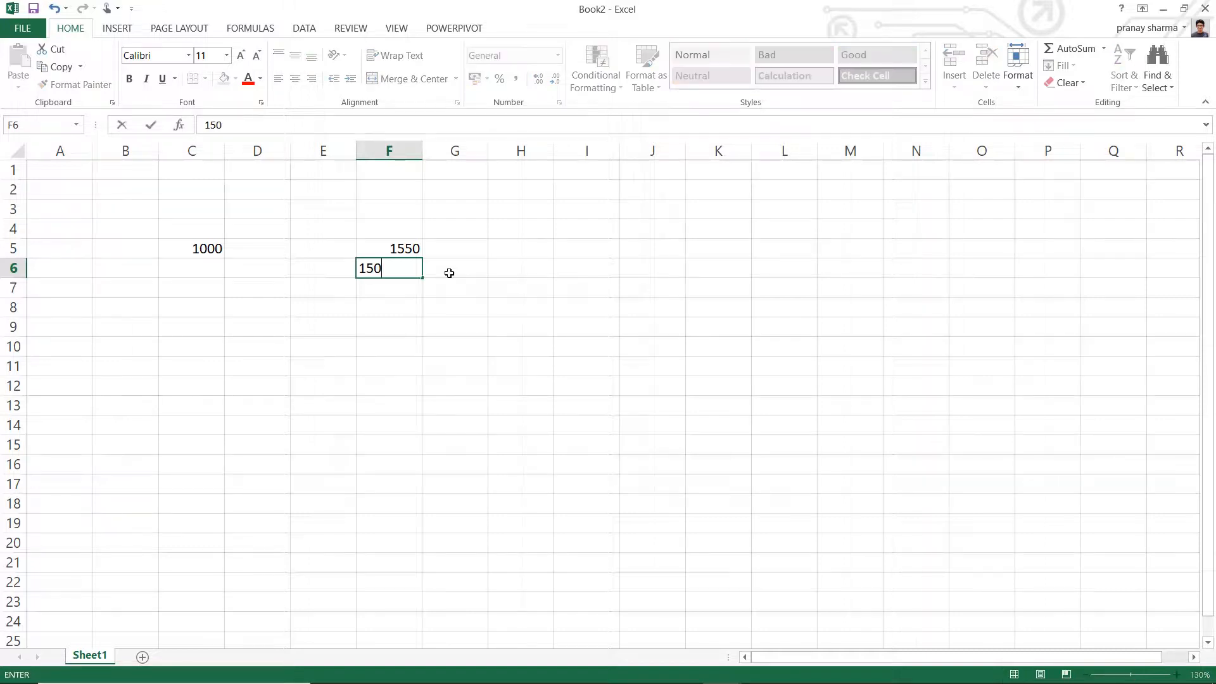
key("Escape")
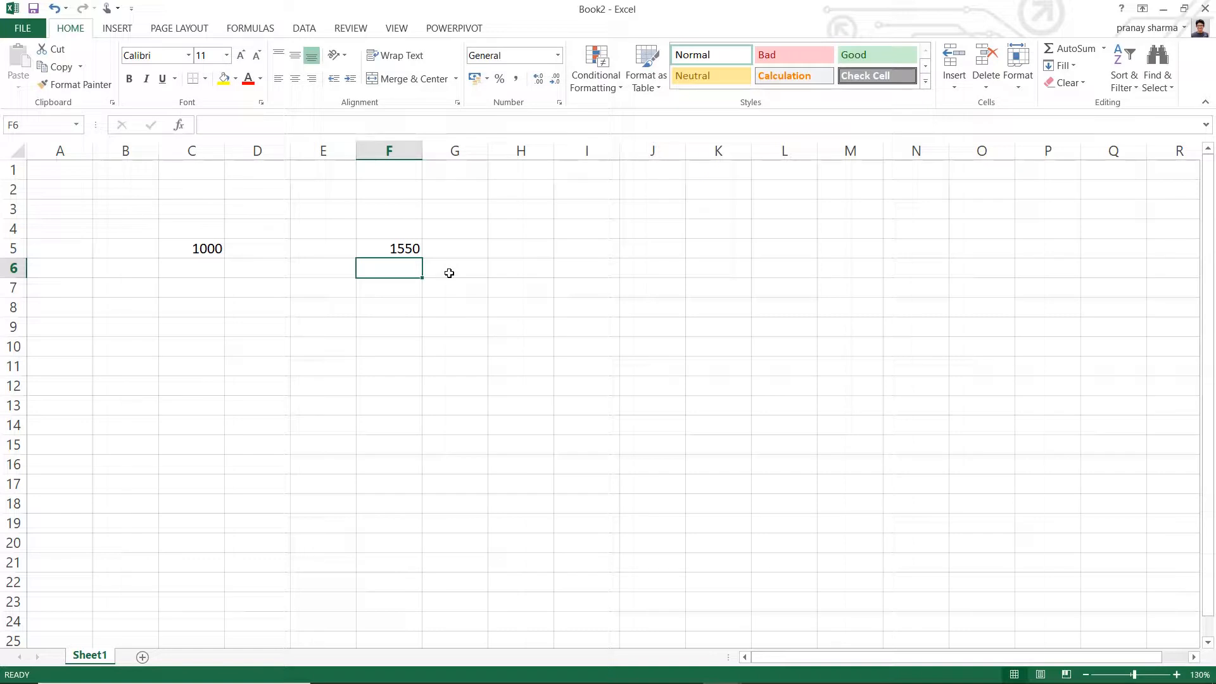
left_click(412, 249)
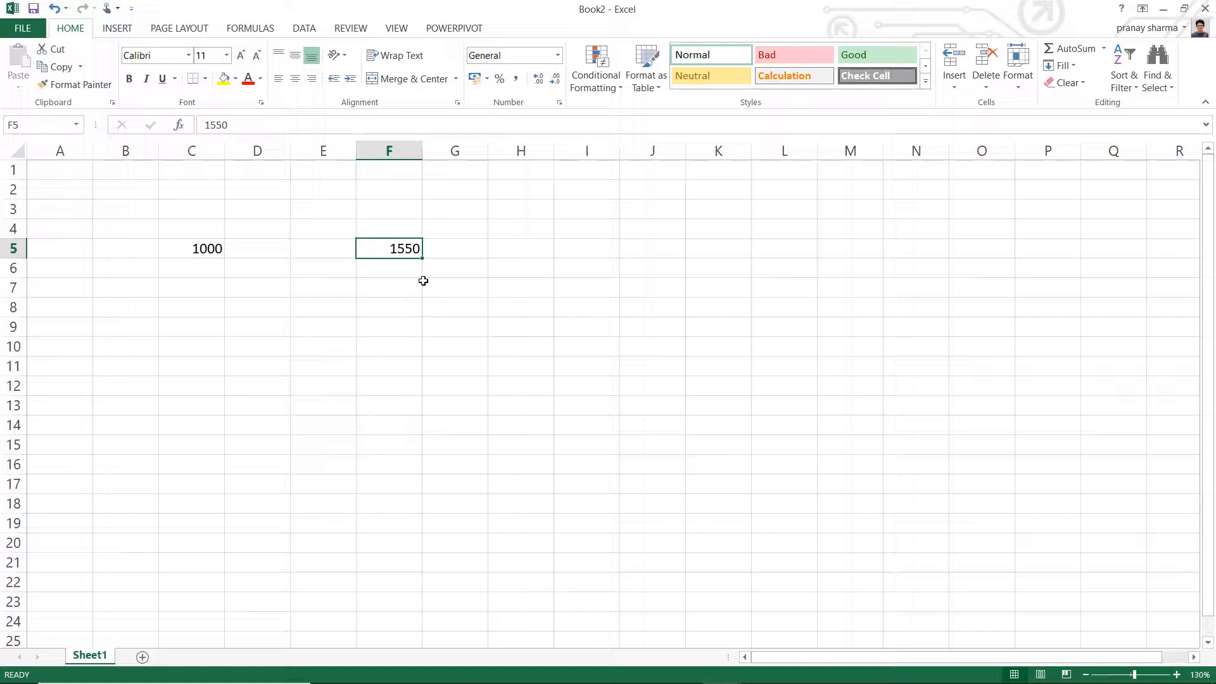
type("2000")
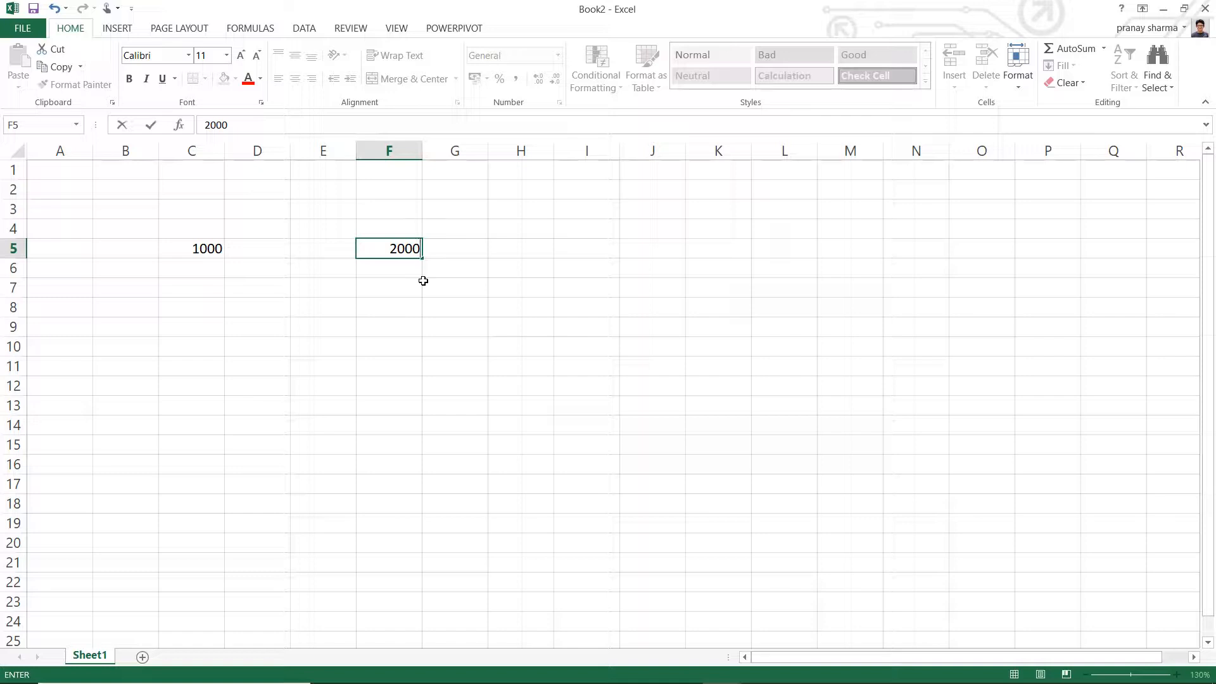
key("Escape")
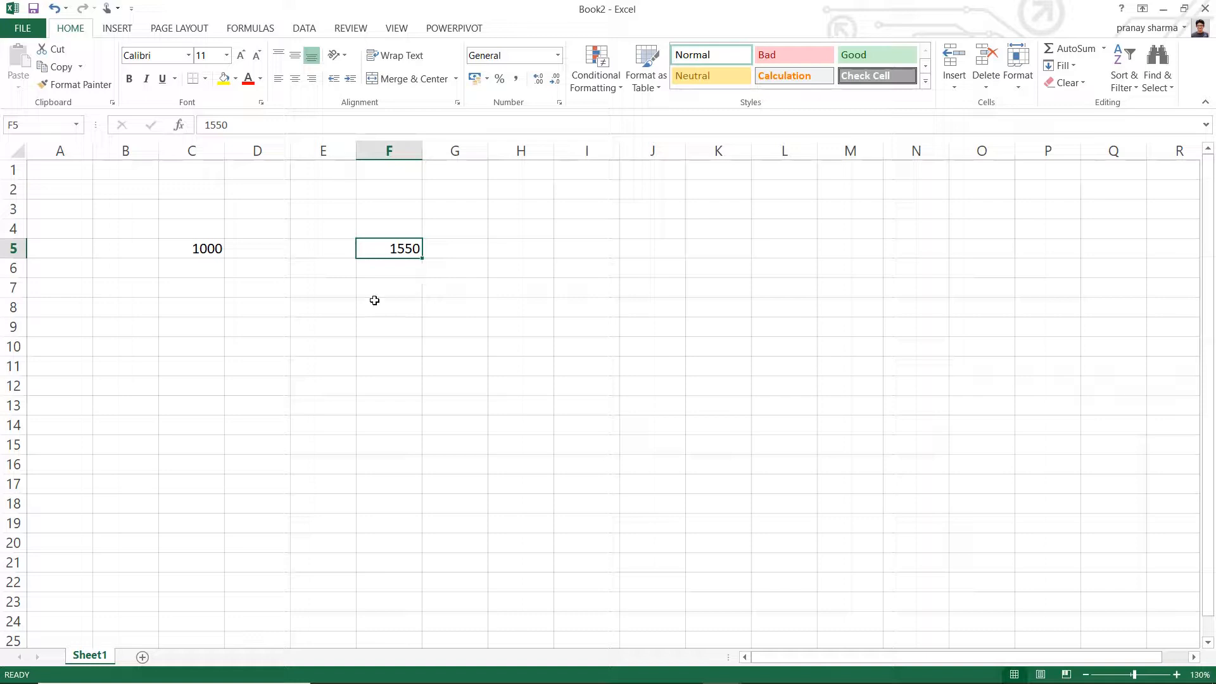
- Enter the formula =C5 in cell E8 to reference the value of cell C5
left_click(273, 284)
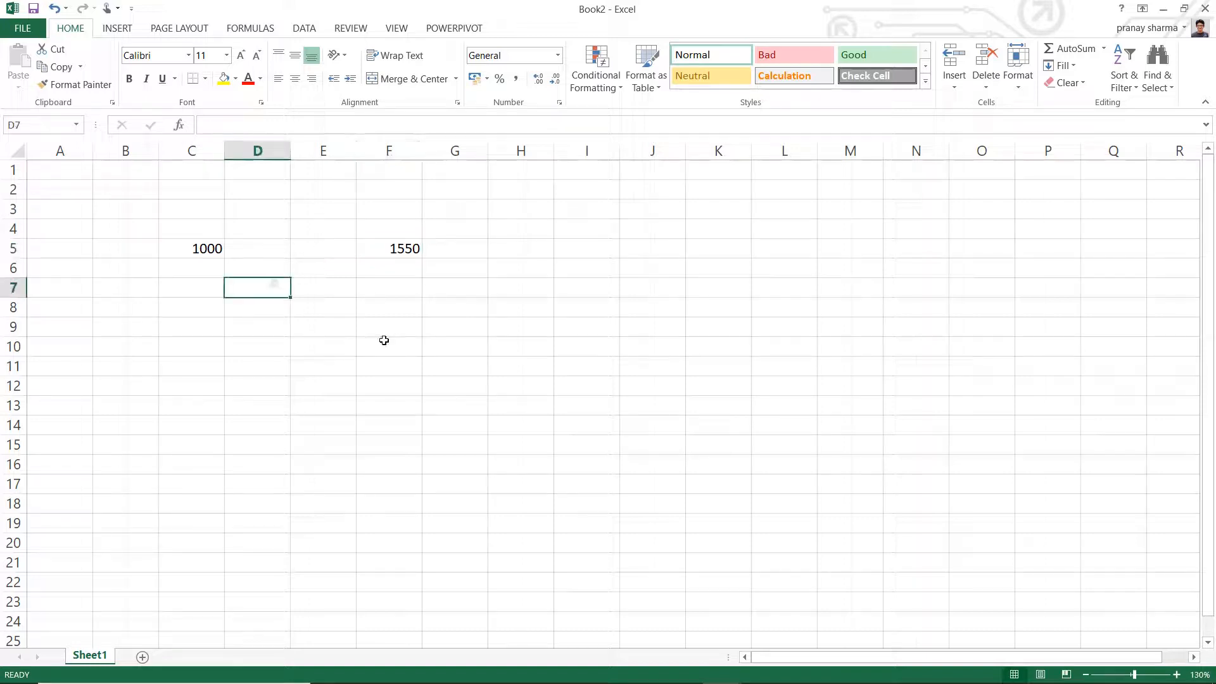
left_click(207, 246)
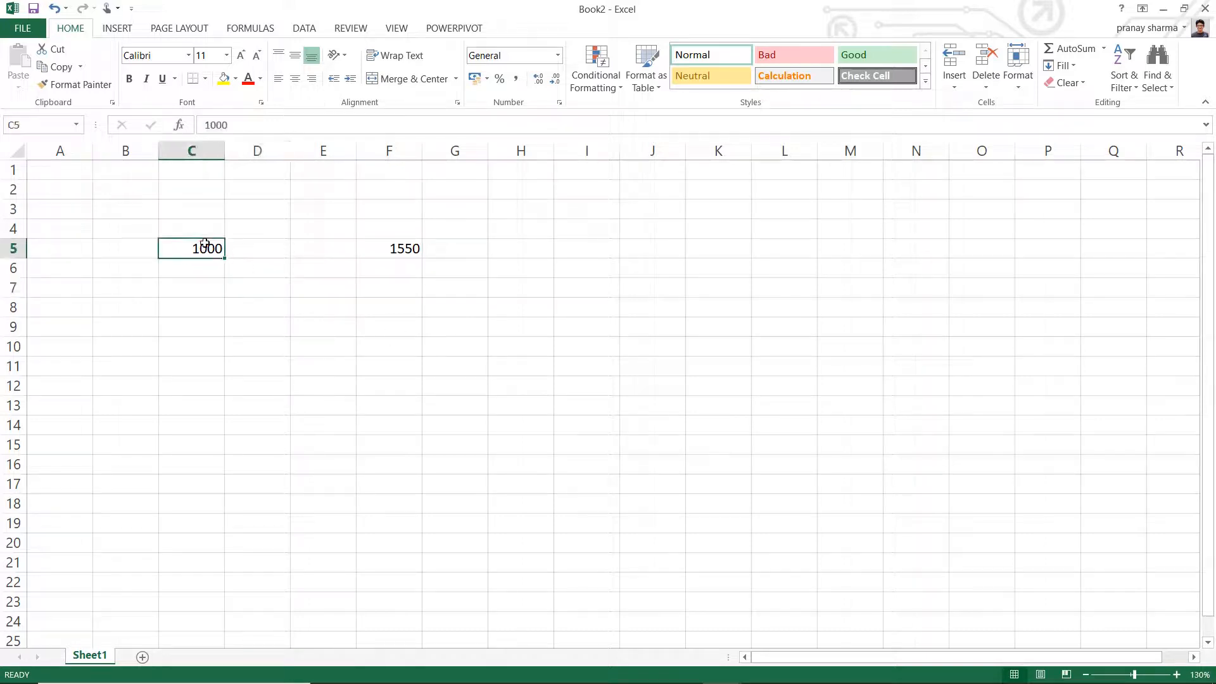
left_click(333, 311)
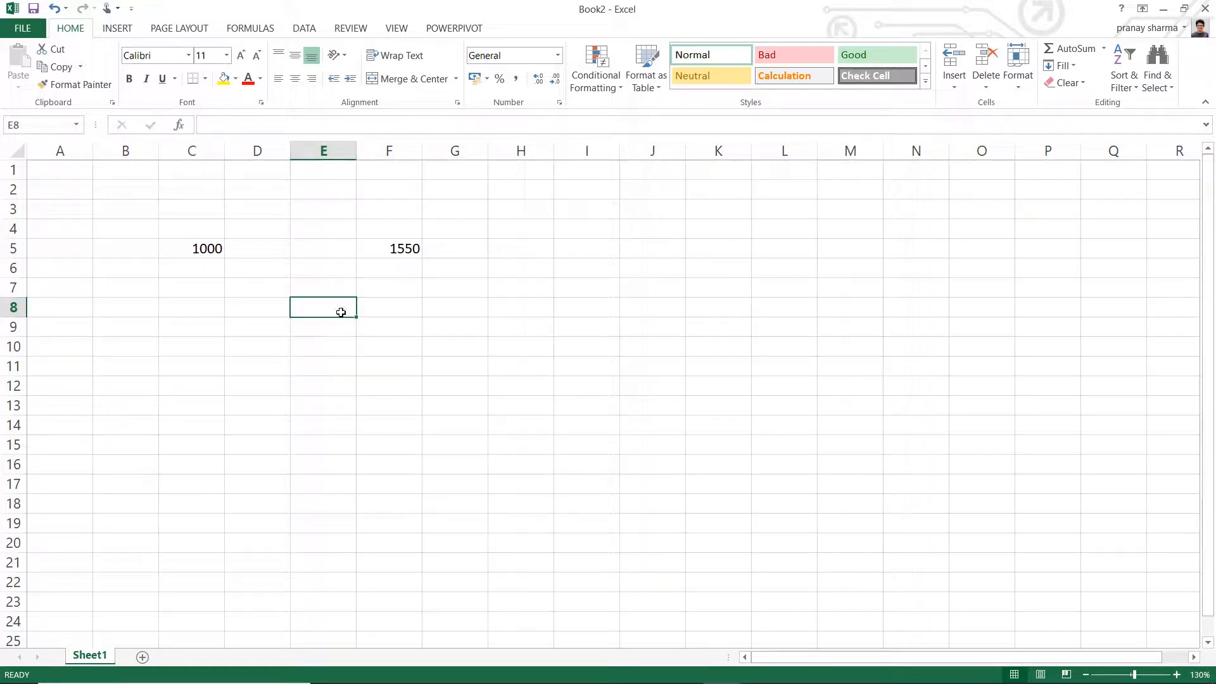
type("=")
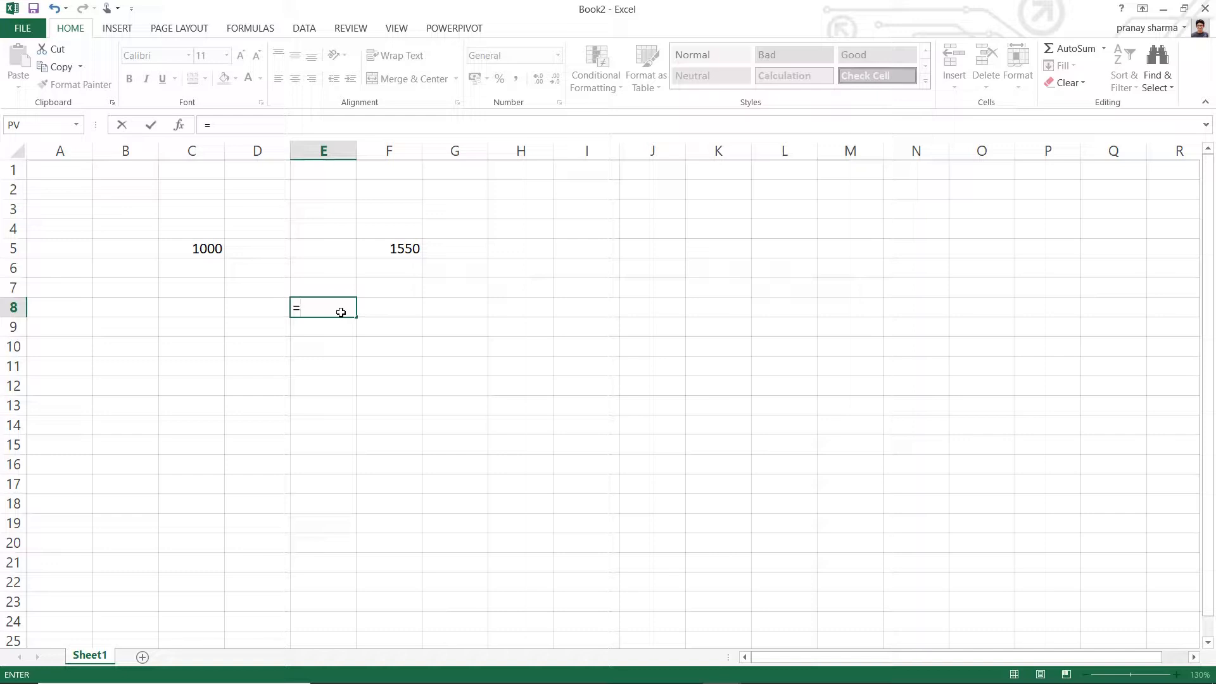
type("c5")
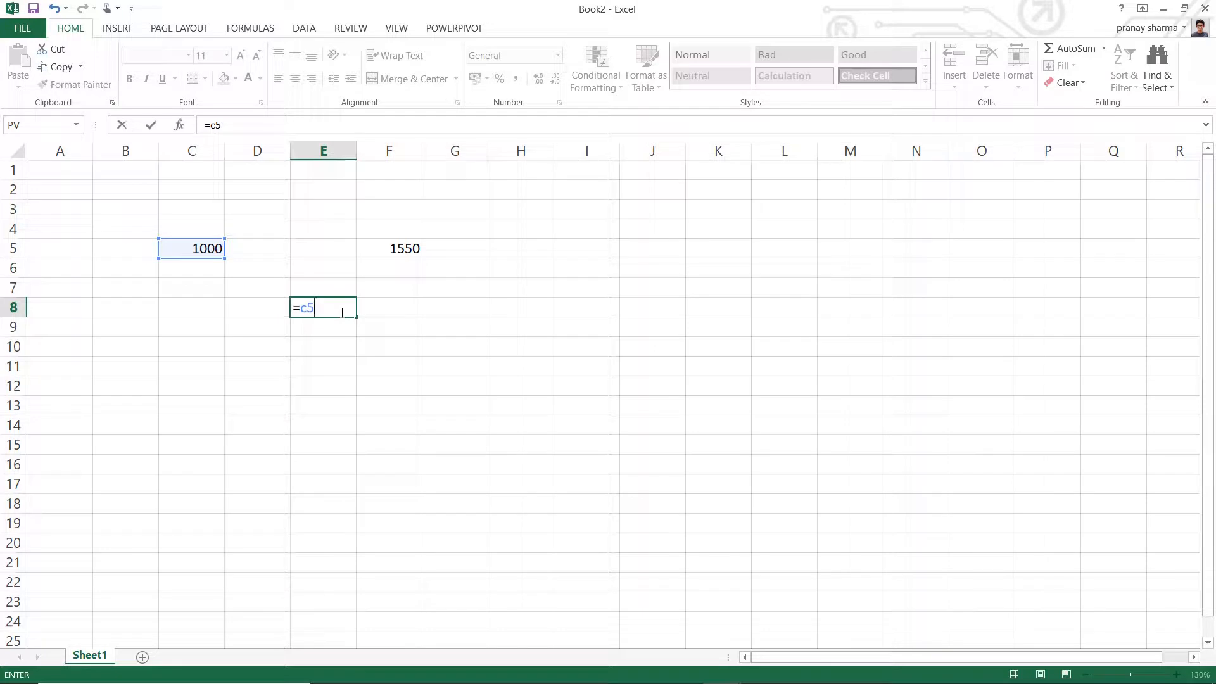
key("Return")
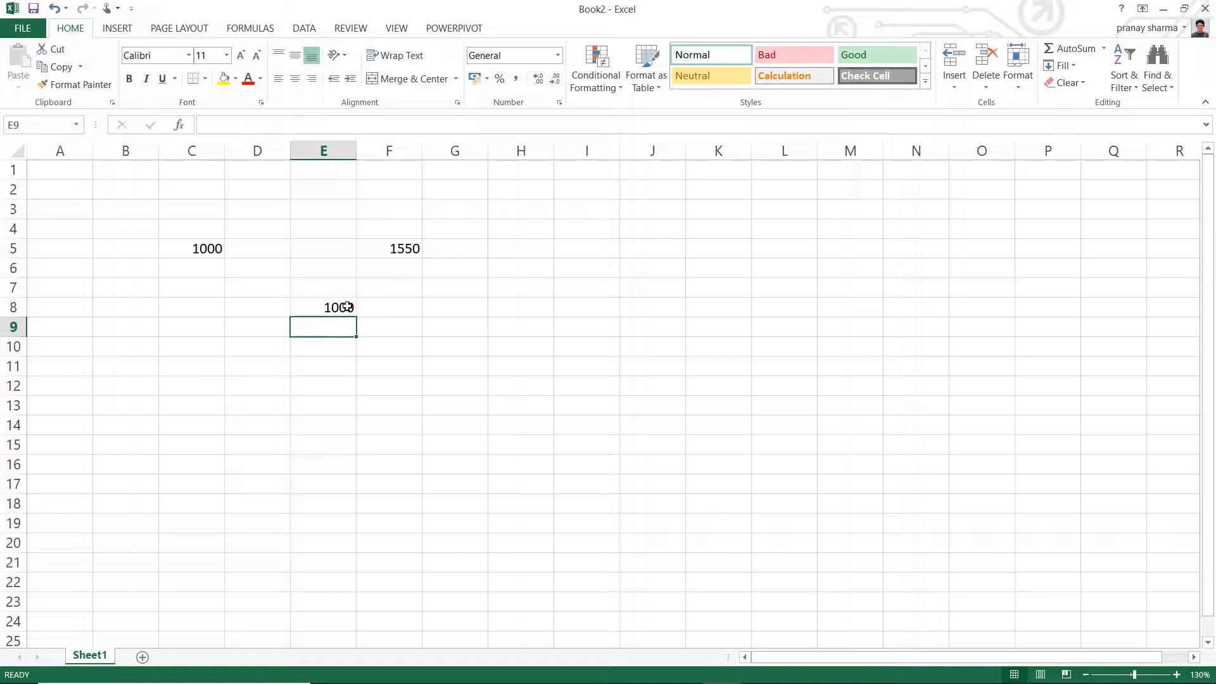
- Change the value of cell C5 to 2000 and check the linked cell E8
left_click(177, 250)
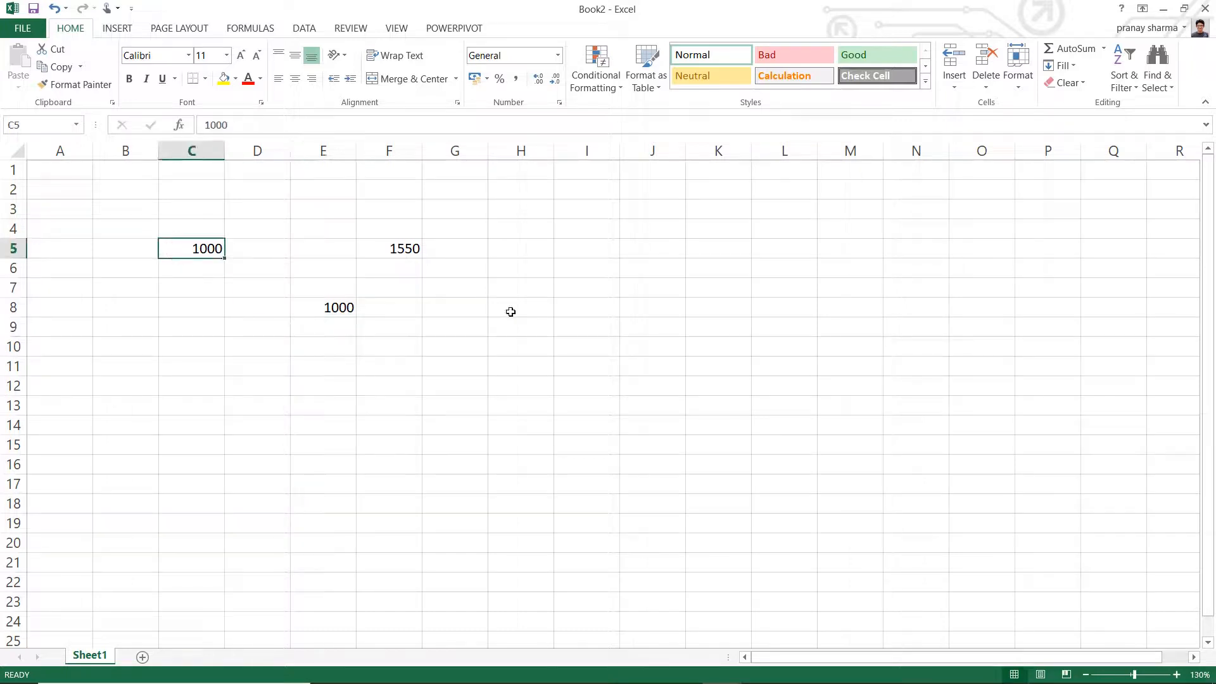
type("2000")
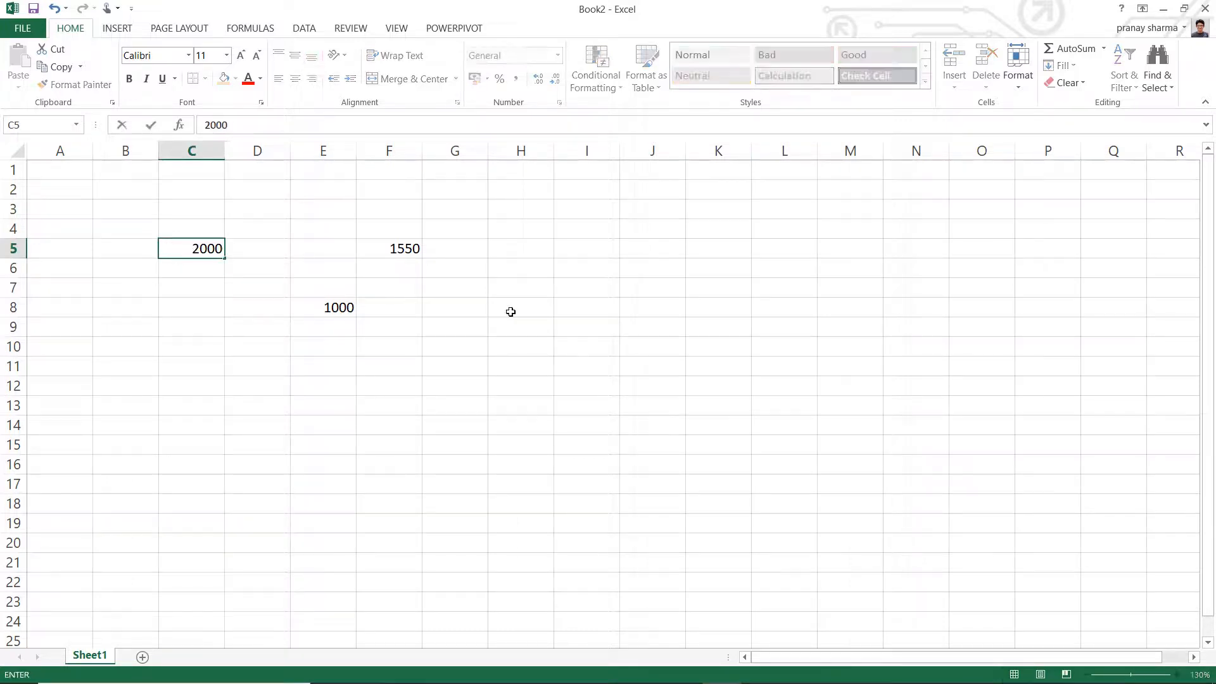
key("Return")
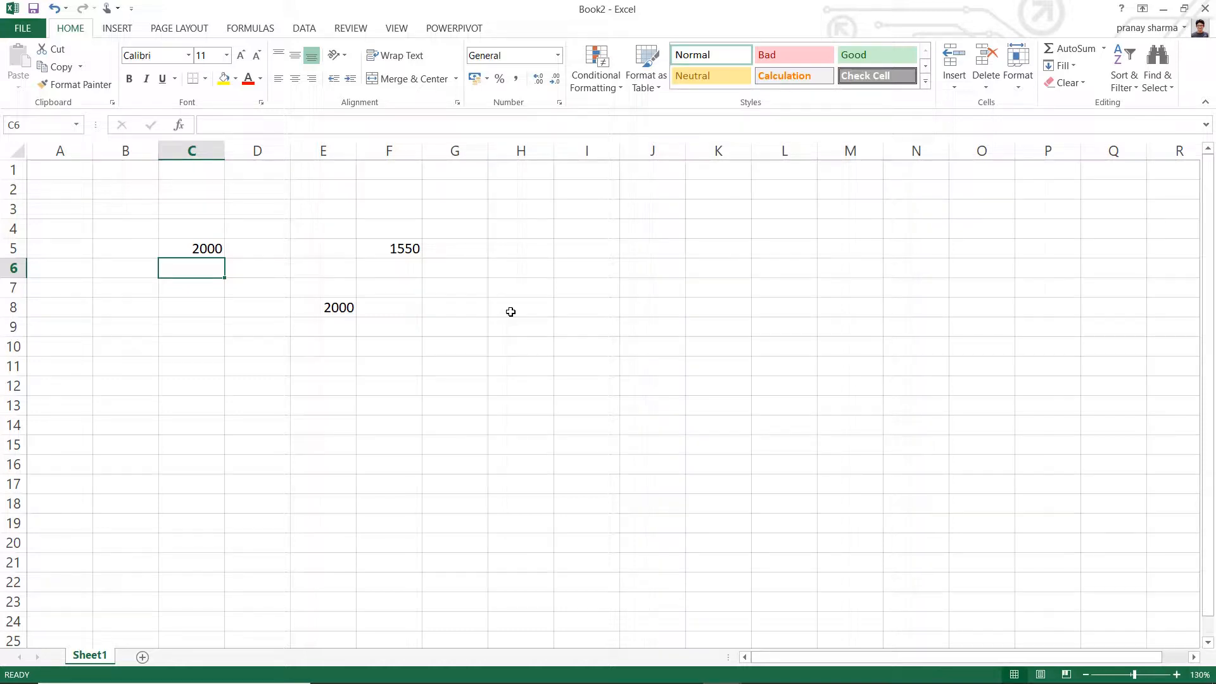
left_click(325, 306)
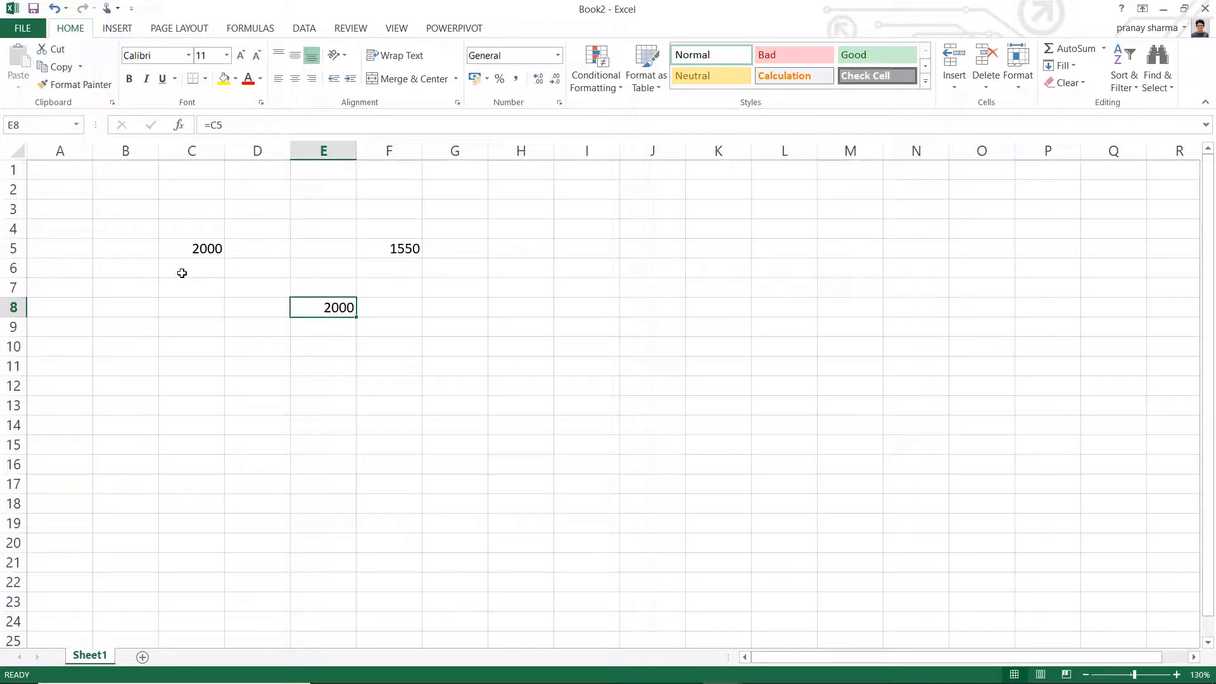
- Give cell C5 the defined name income
left_click(192, 248)
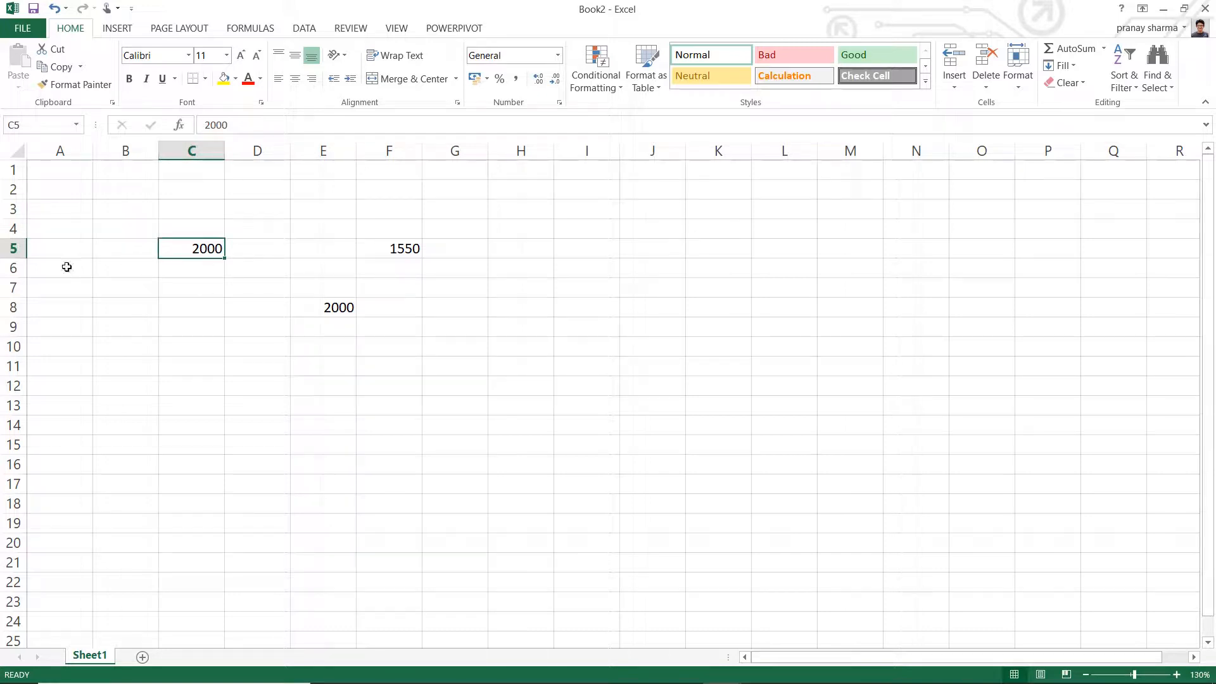
left_click(22, 125)
type("income")
key("Return")
- Enter the formula =income in cell J7 to reference the named cell
left_click(679, 289)
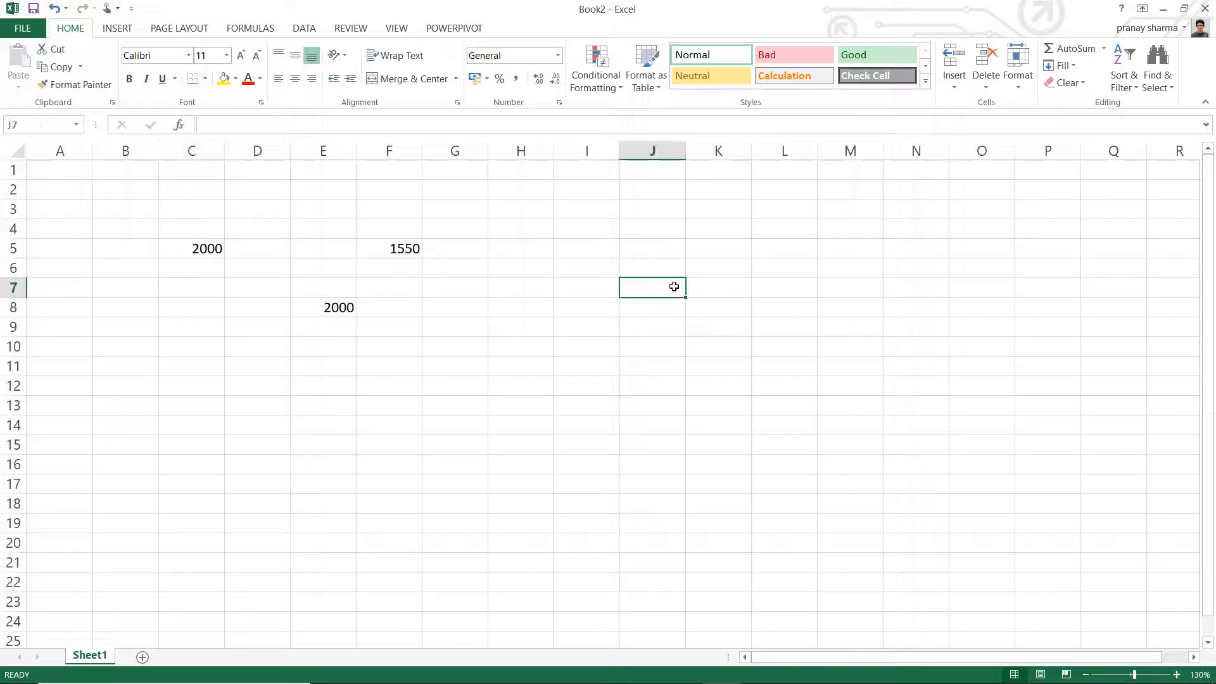
type("=")
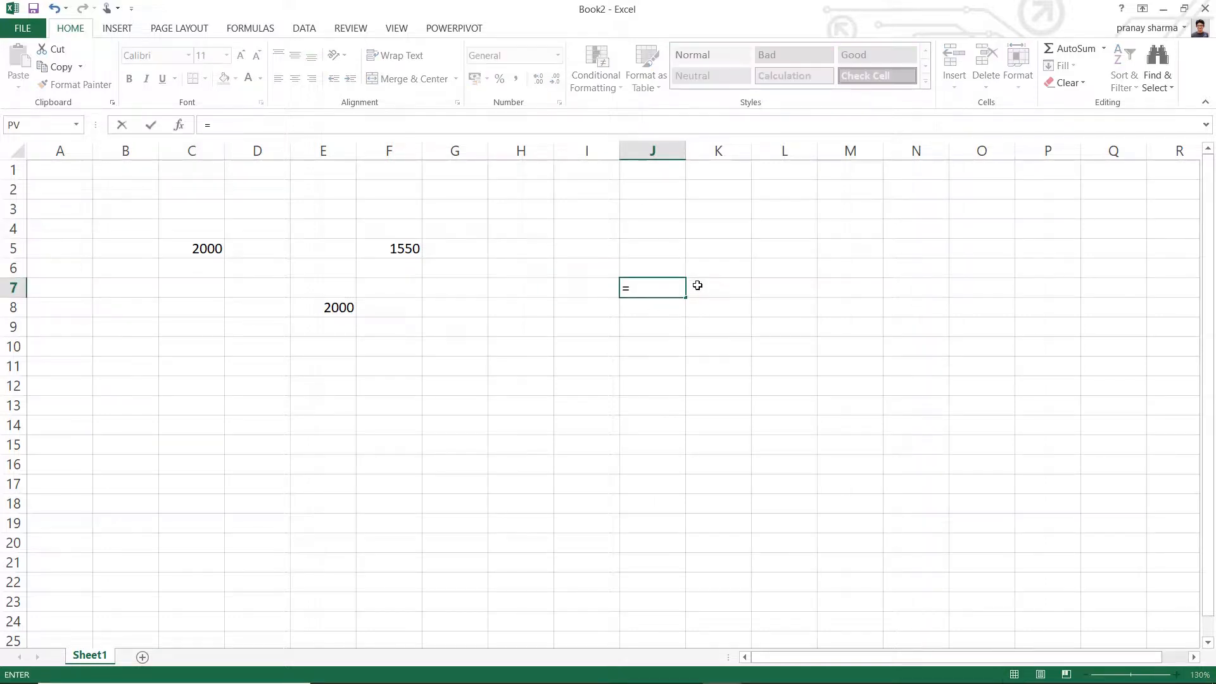
type("income")
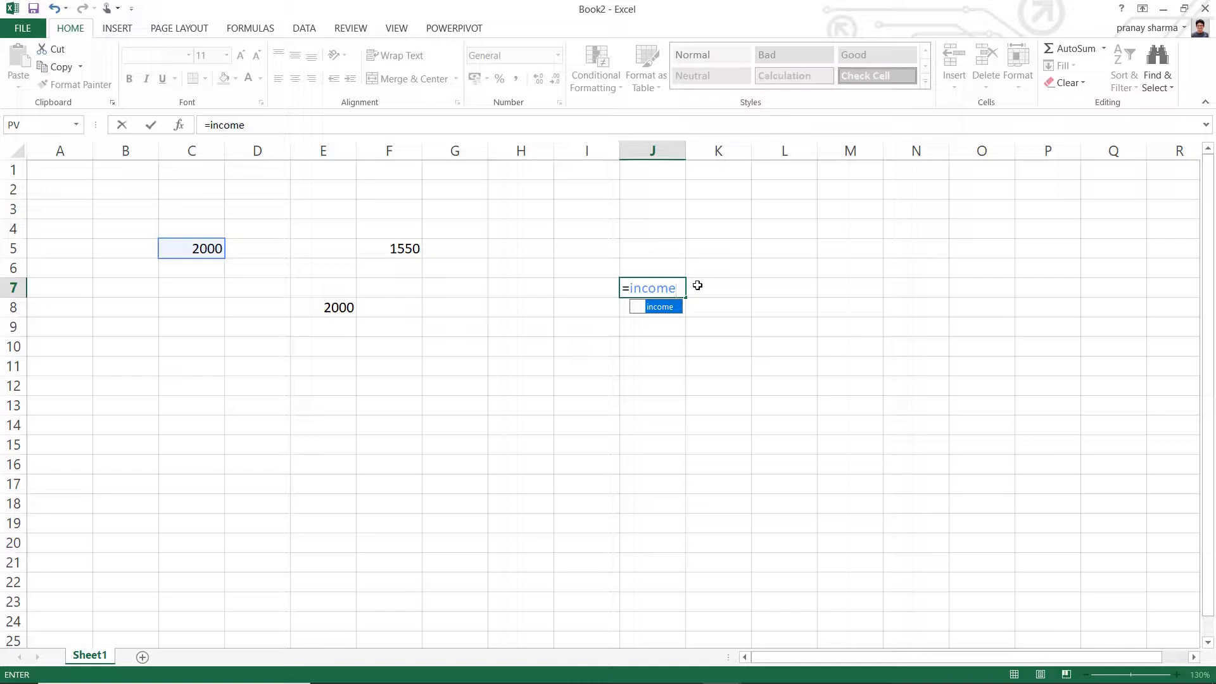
key("Return")
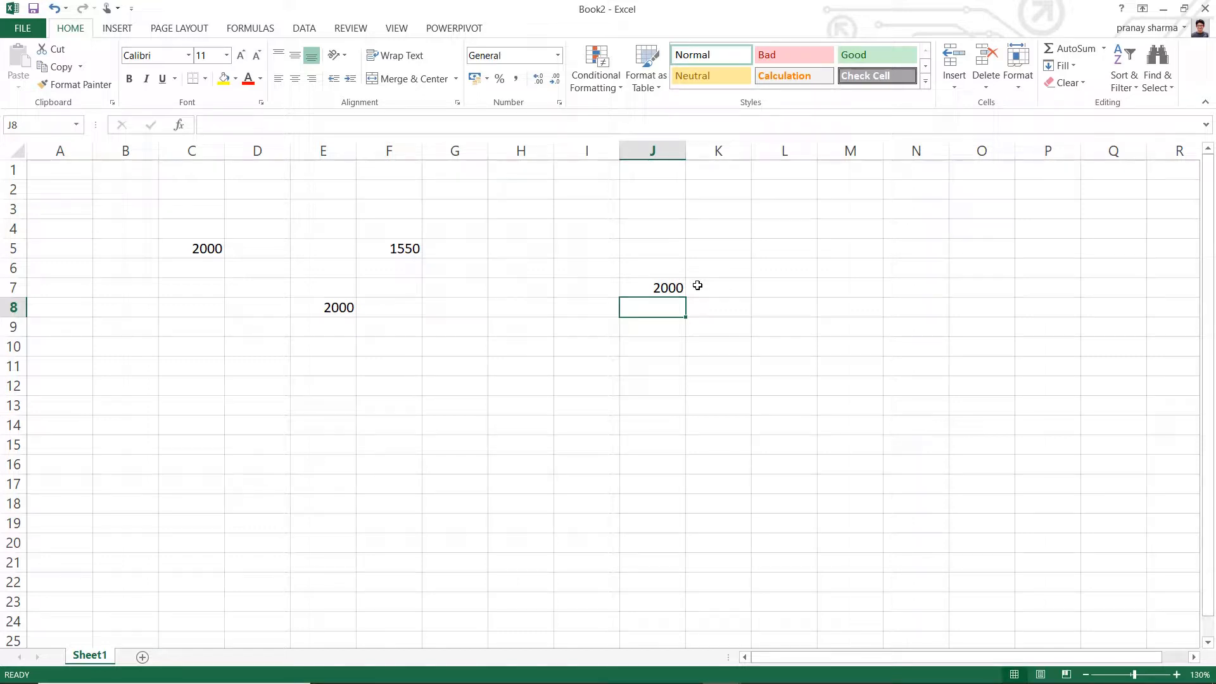
- Enter the text income in cell I5 and the text c5 in cell J5
left_click(582, 244)
type("income")
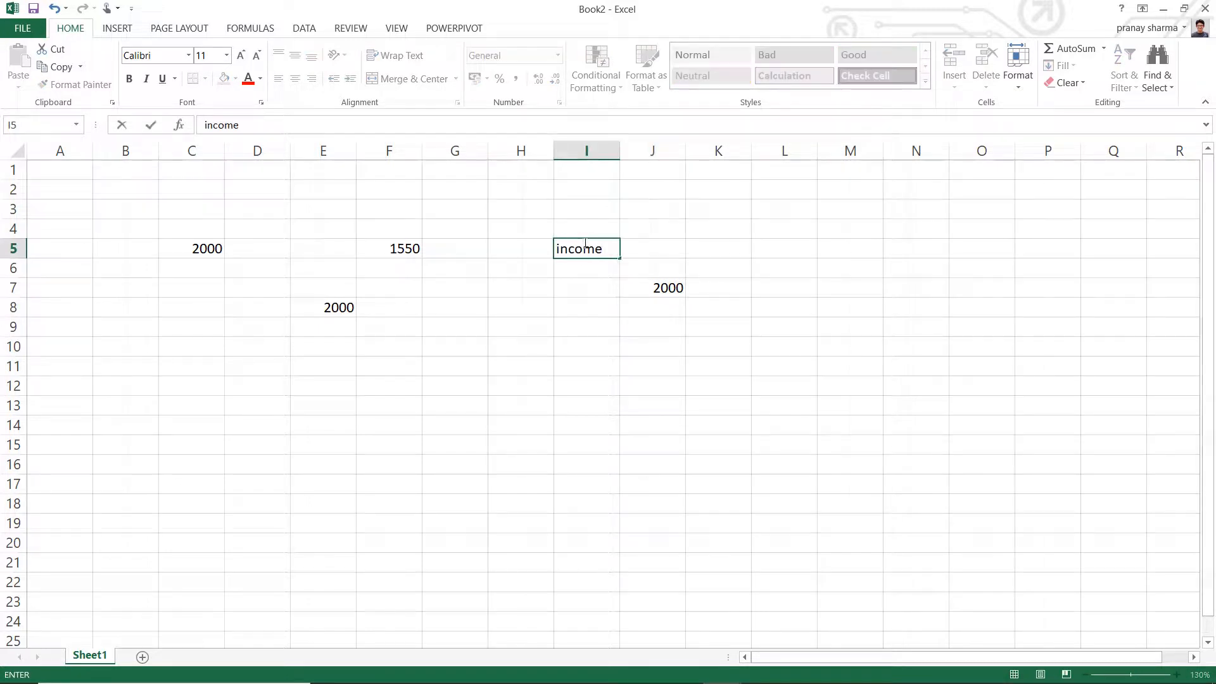
key("Return")
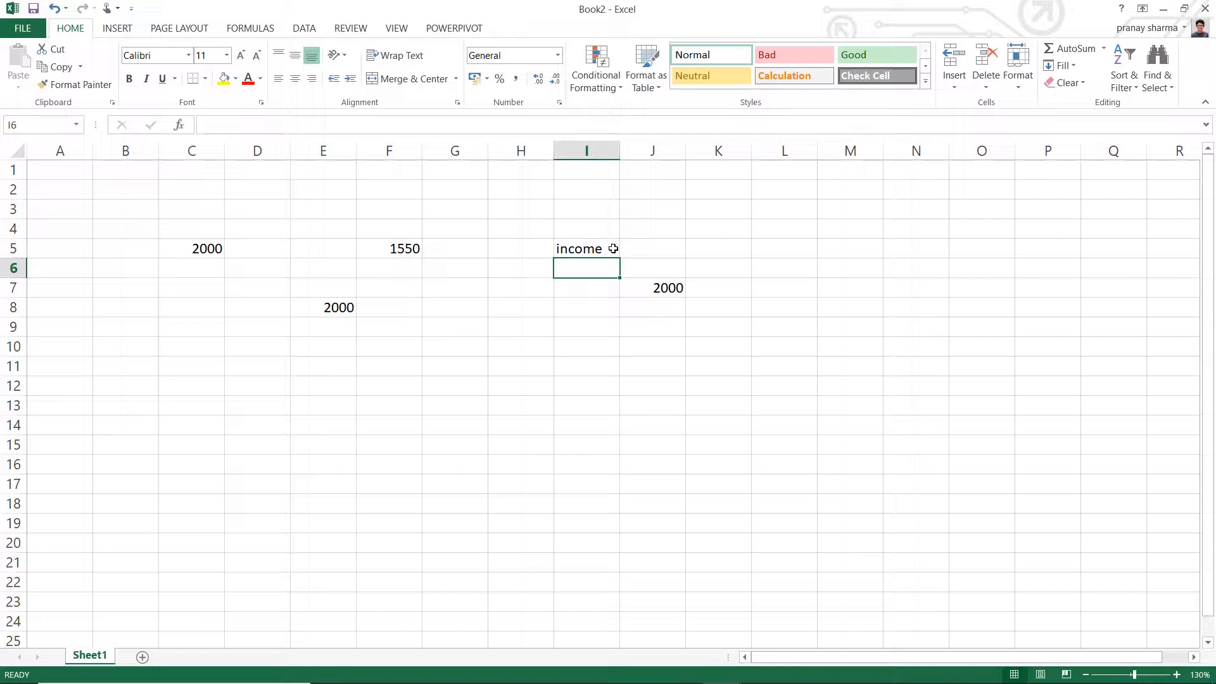
left_click(612, 248)
left_click(657, 249)
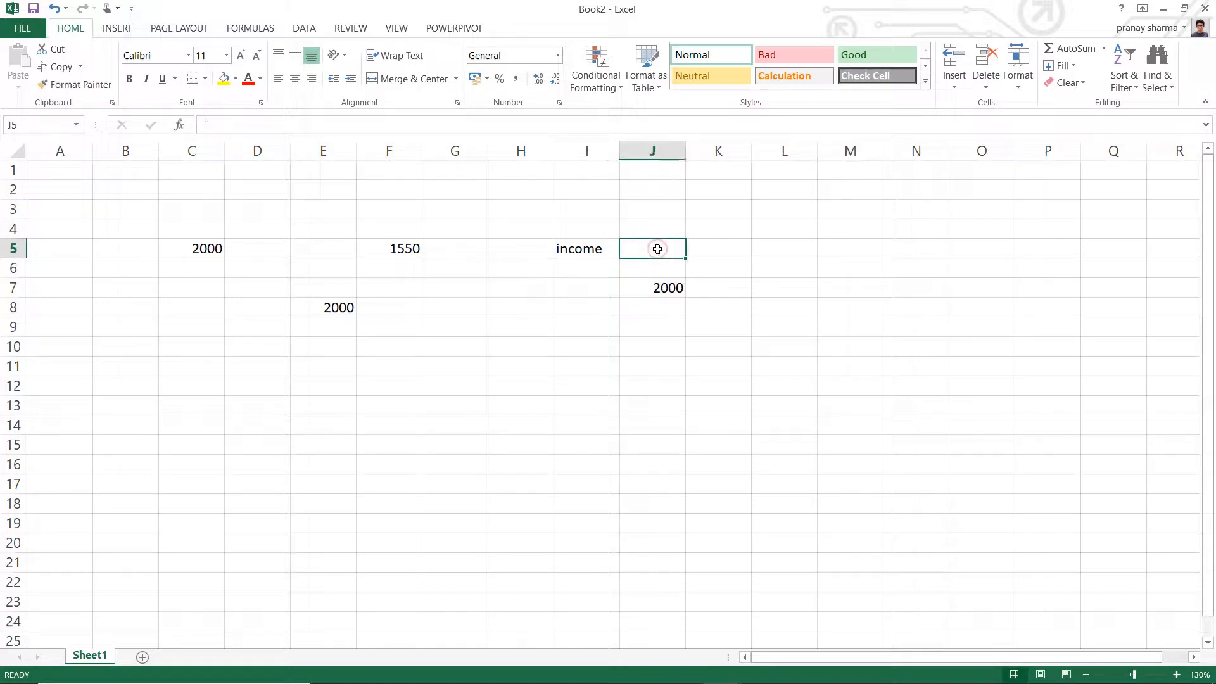
type("c5")
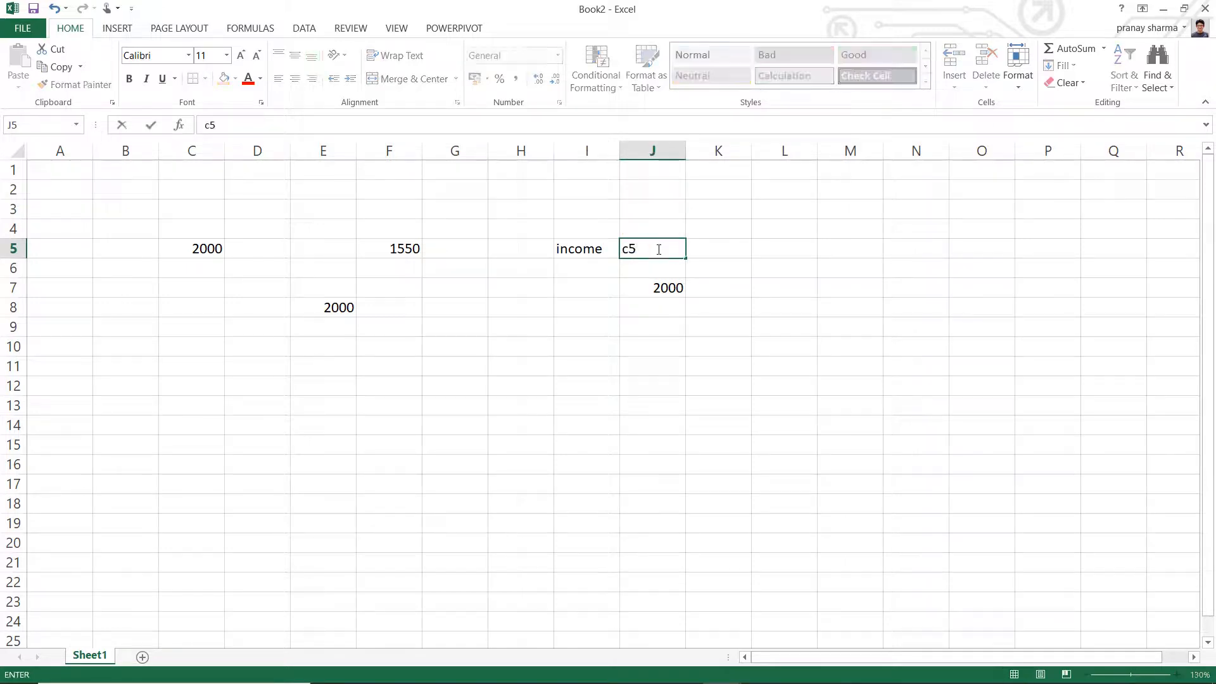
key("Return")
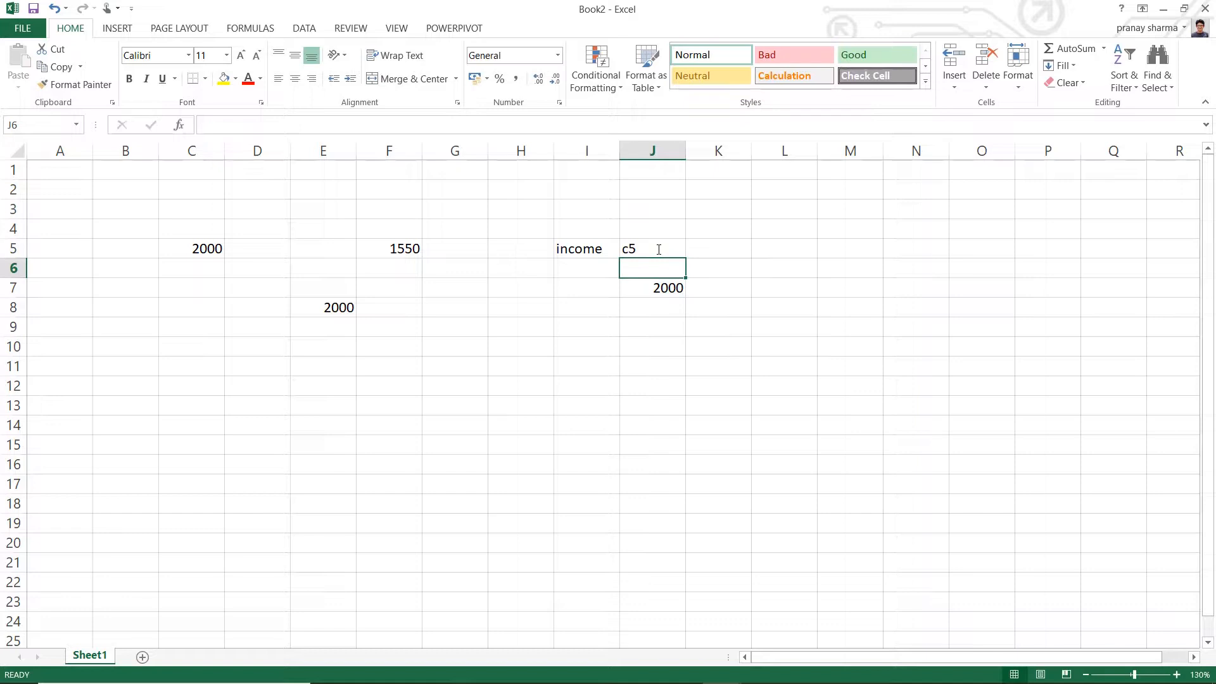
- Enter the formula =income in cell I6 and the formula =c5 in cell I7
left_click(567, 269)
double_click(569, 272)
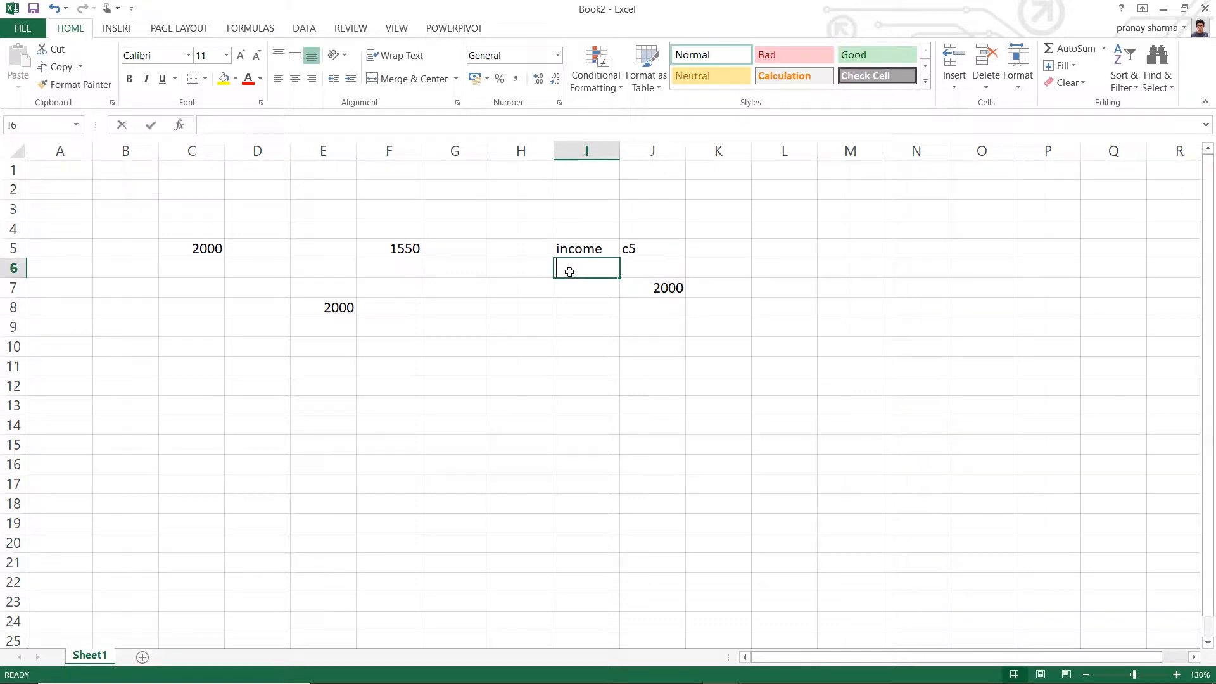
type("=income")
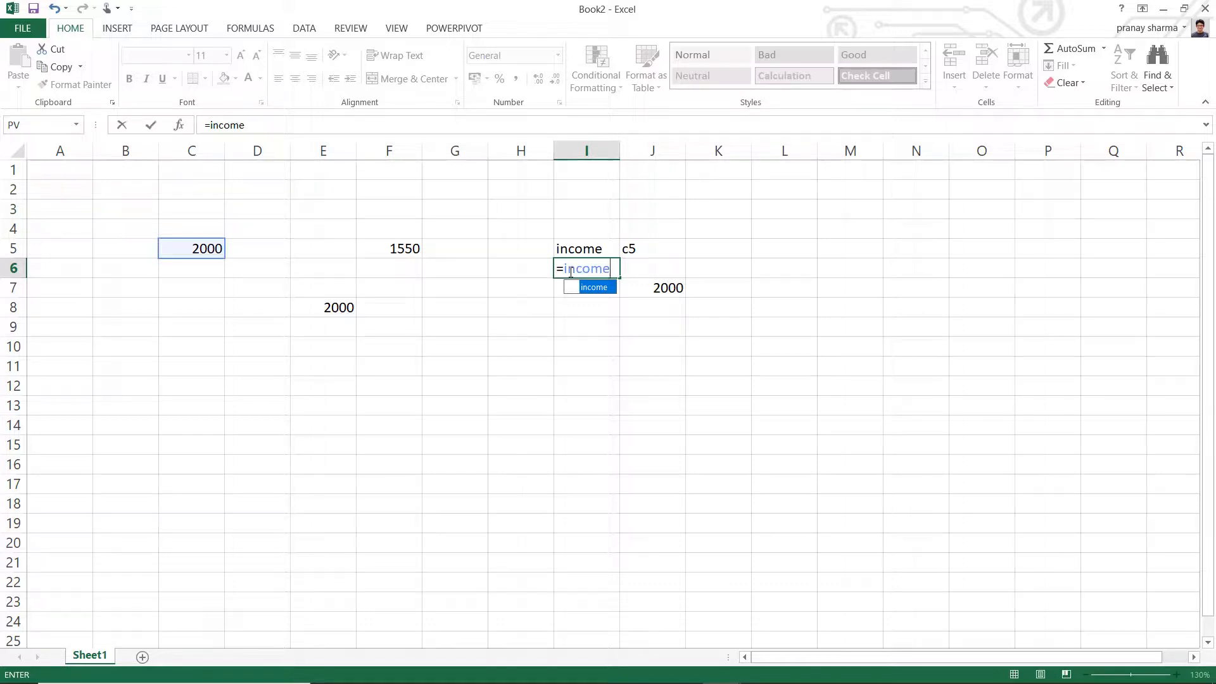
key("Return")
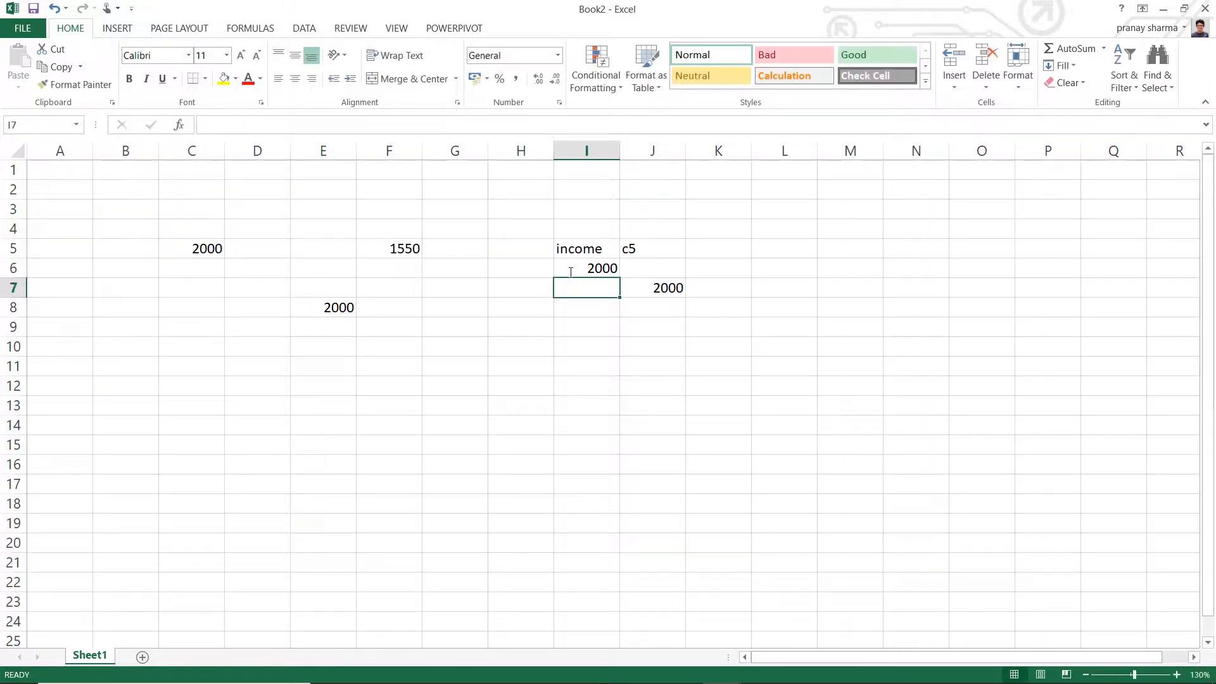
type("=c")
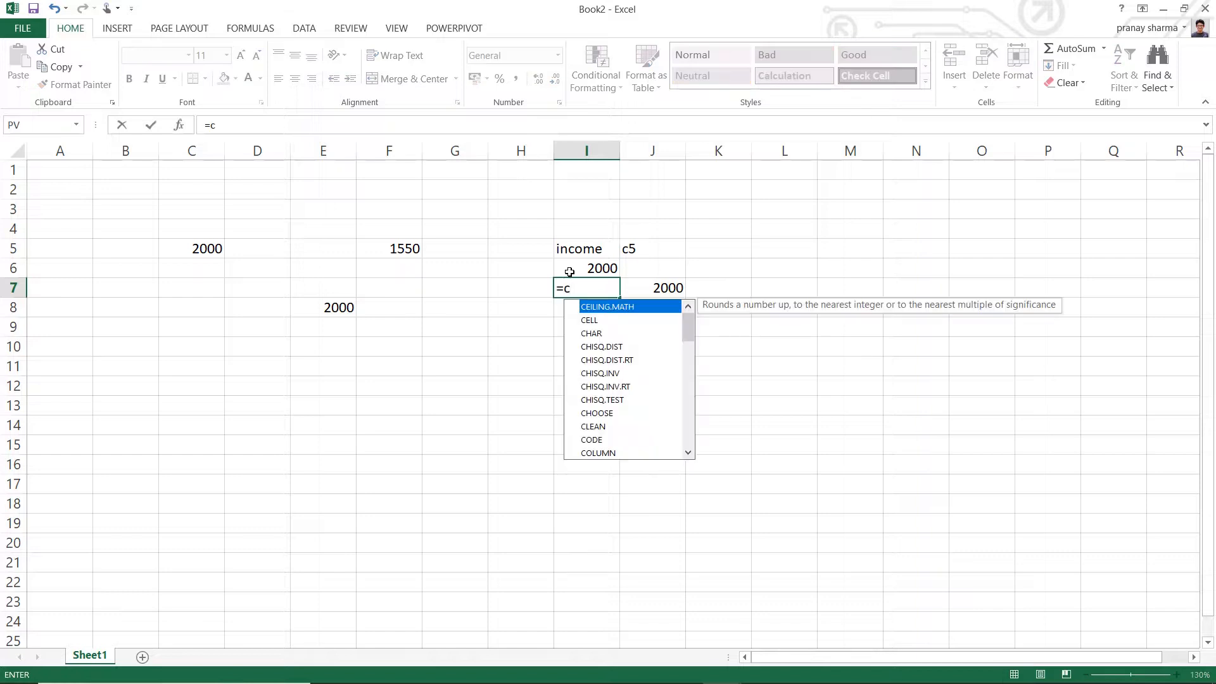
type("5")
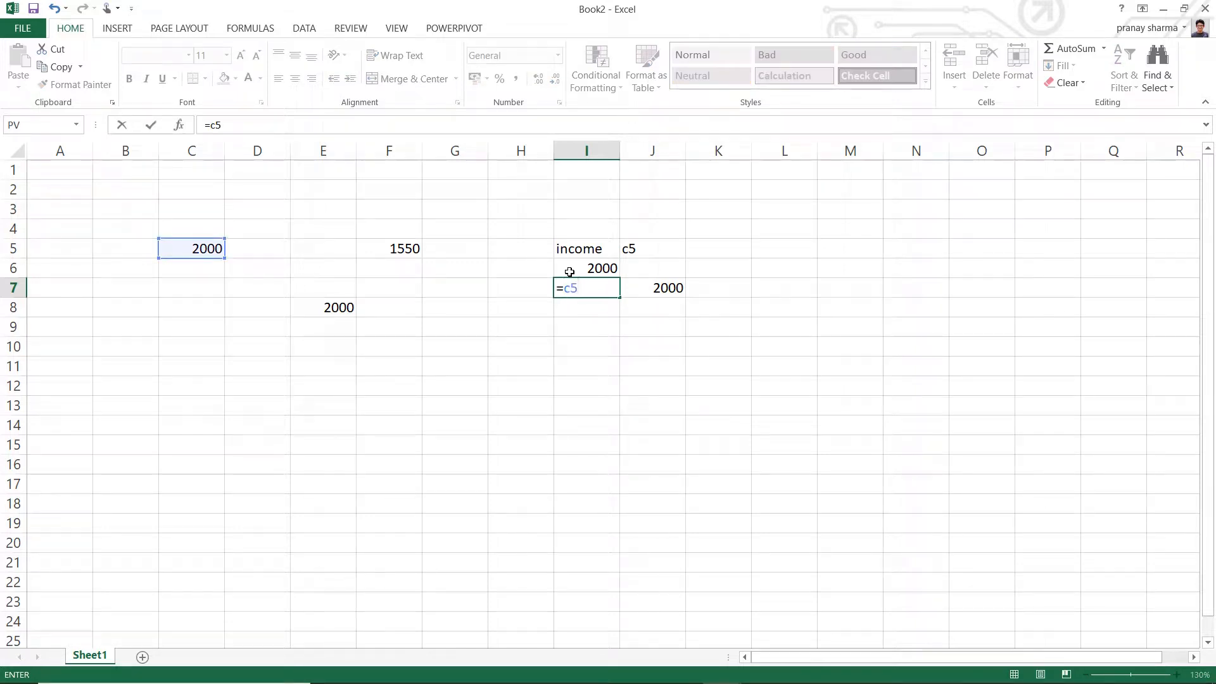
key("Return")
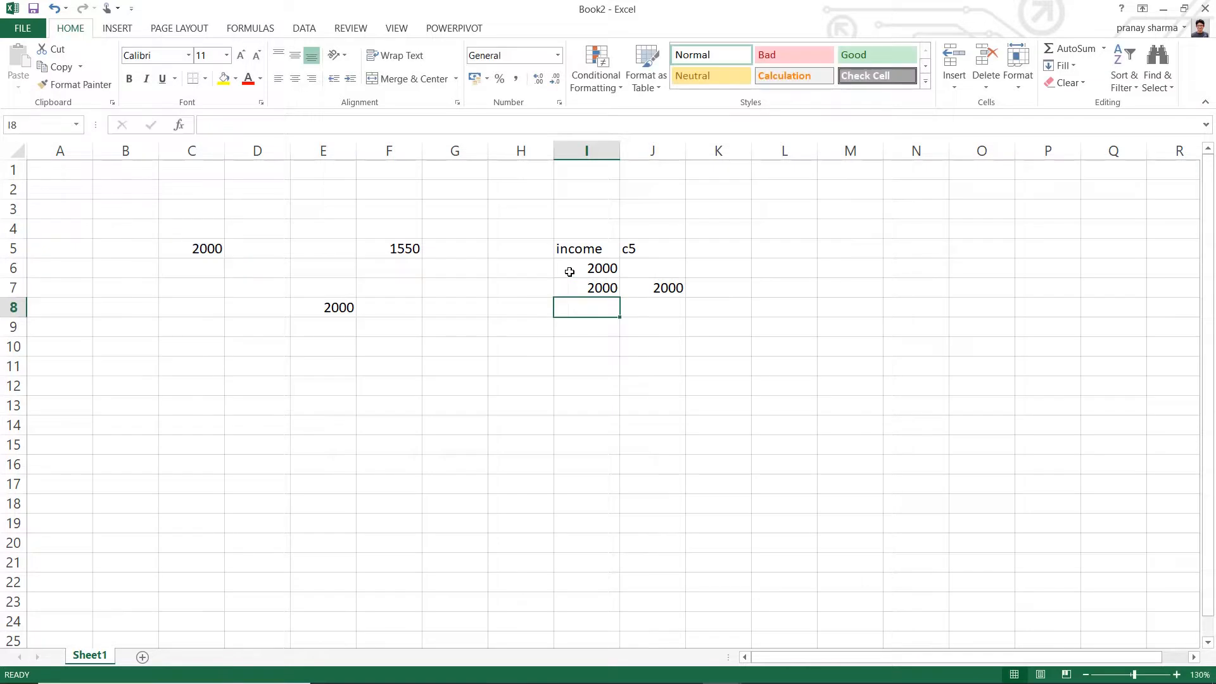
- Check the named cell C5 and the formula in I6, and change the value of C5 to 2500
left_click(210, 250)
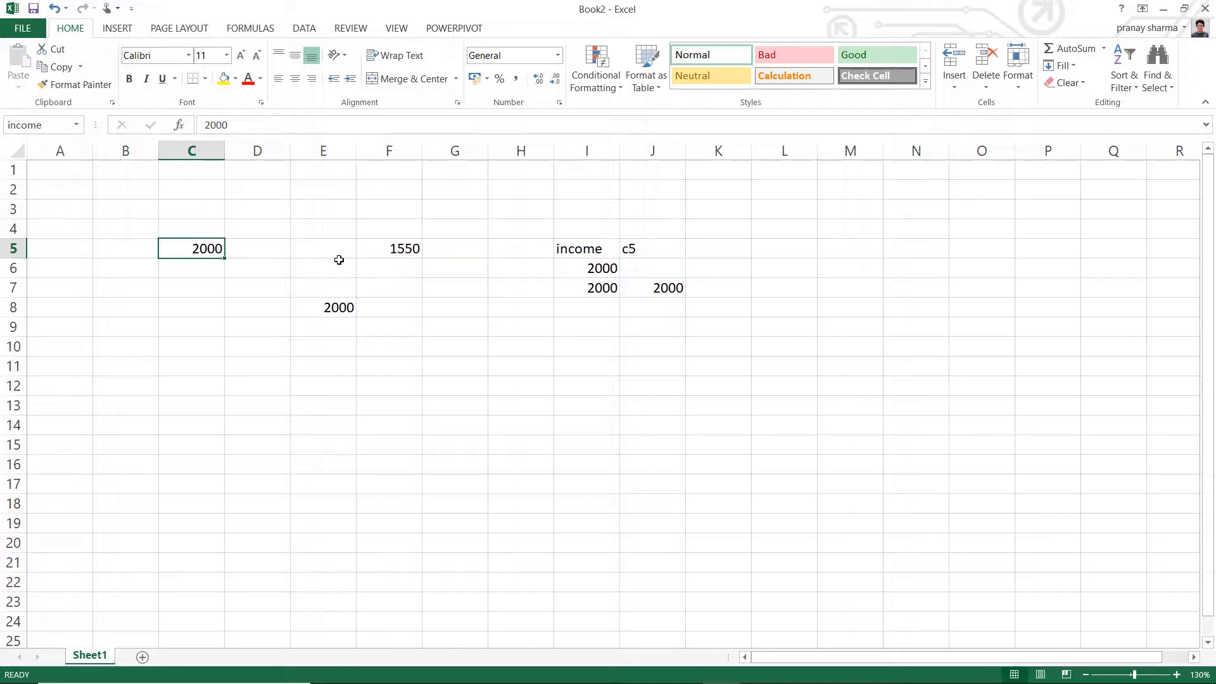
left_click(533, 303)
left_click(206, 248)
left_click(589, 249)
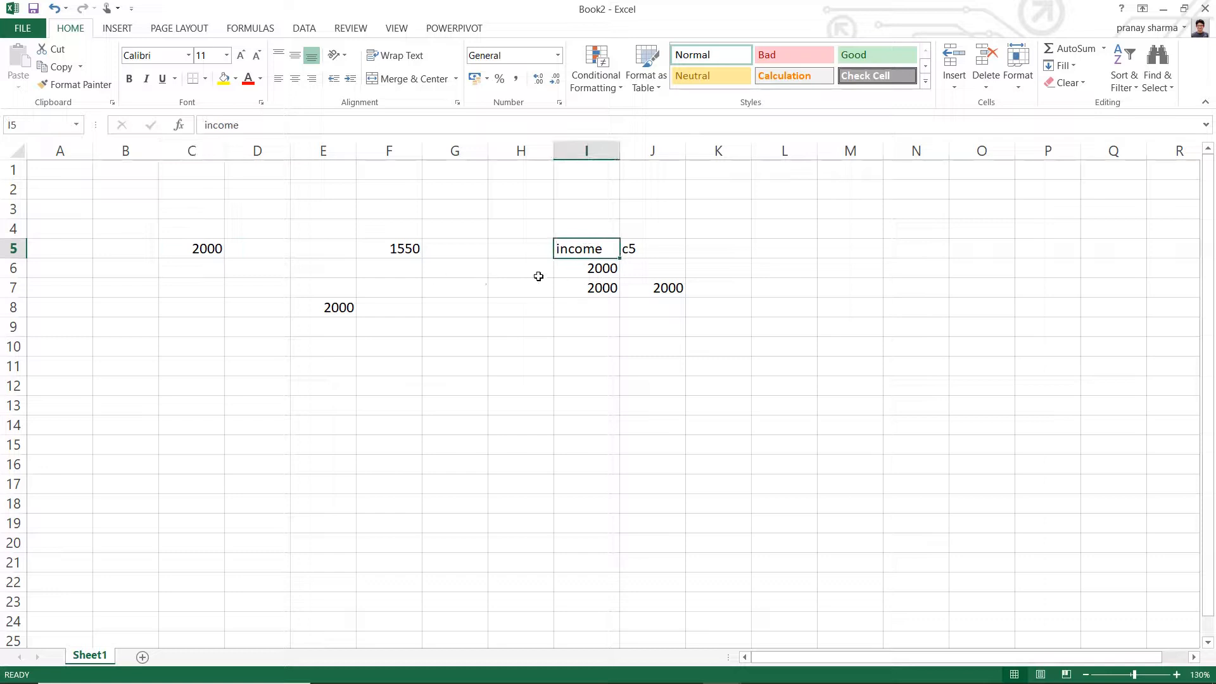
left_click(563, 270)
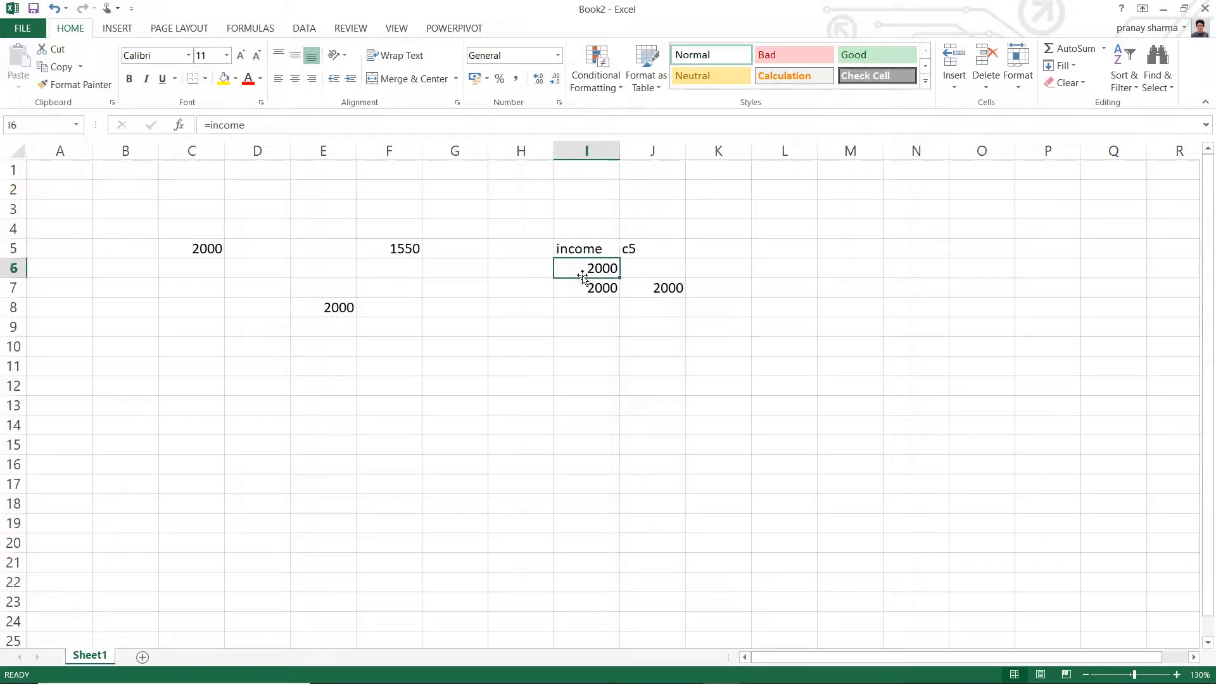
left_click(205, 250)
left_click(233, 124)
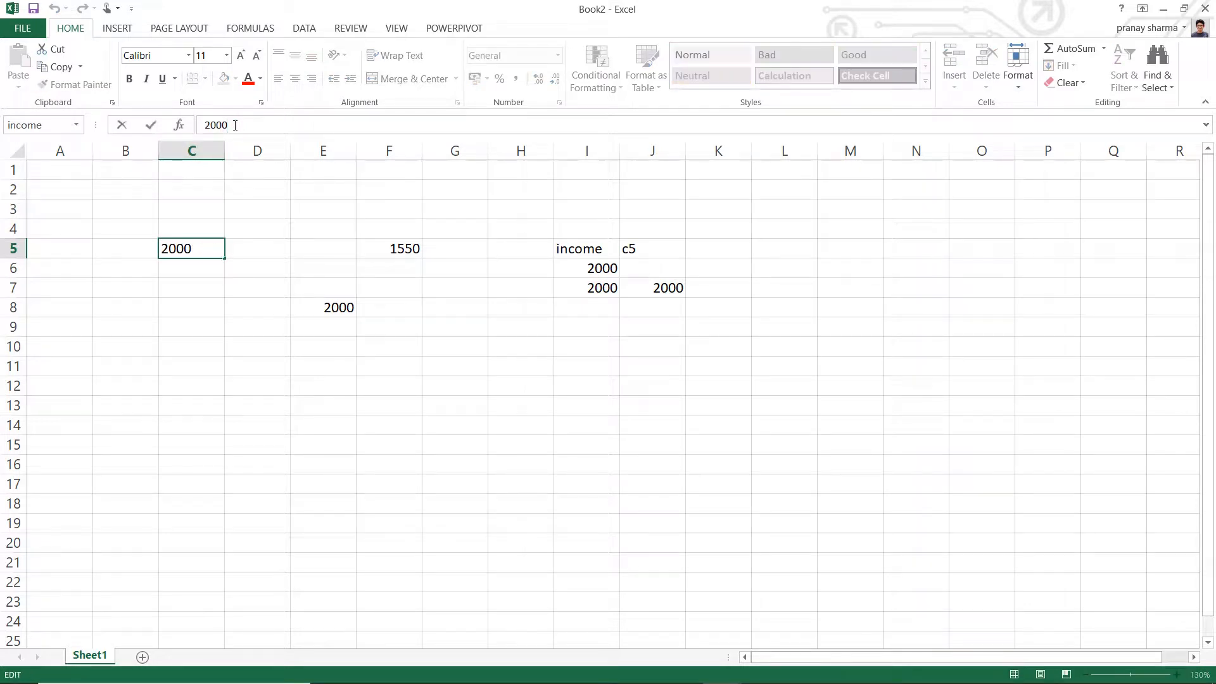
key("BackSpace")
key("BackSpace")
key("BackSpace")
type("500")
key("Return")
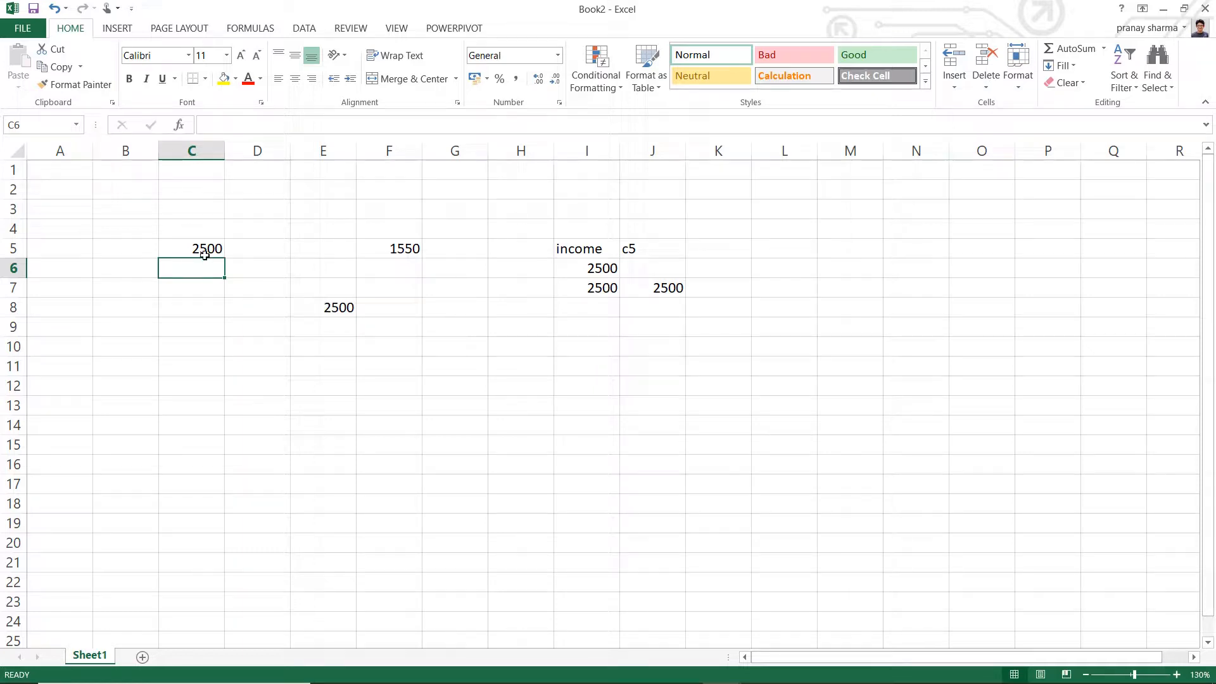
- Enter the formula =c5+F5 in cell E10 to add the two cell values
left_click(183, 252)
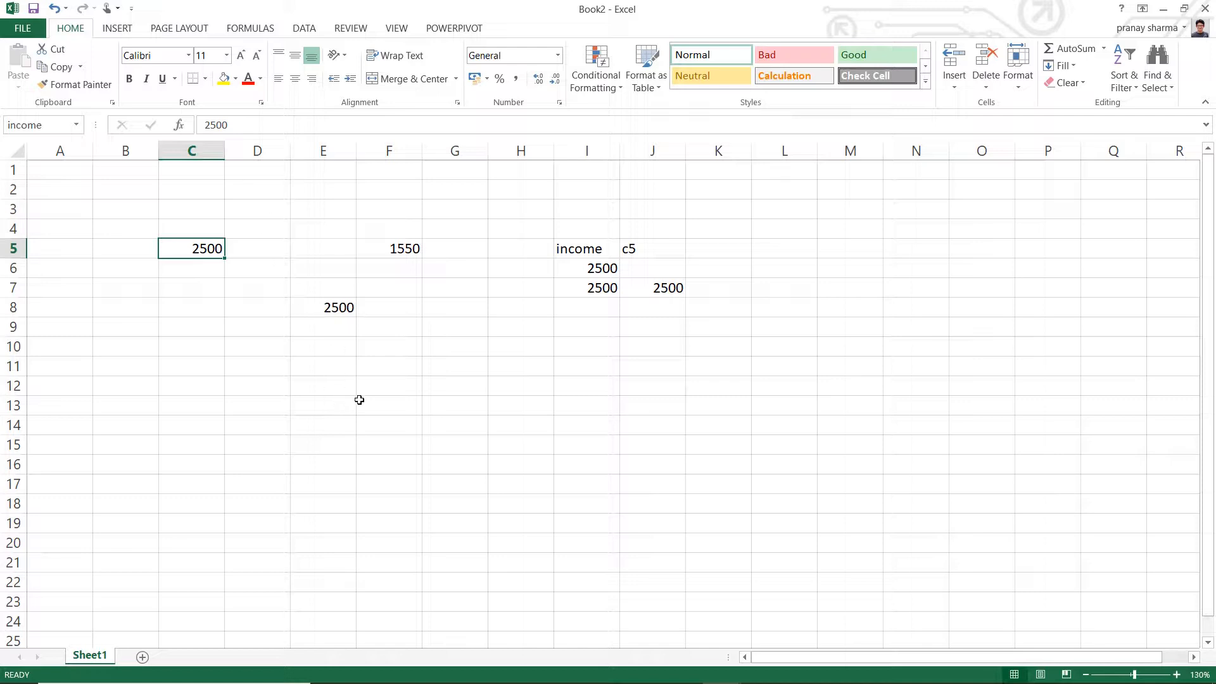
left_click(323, 348)
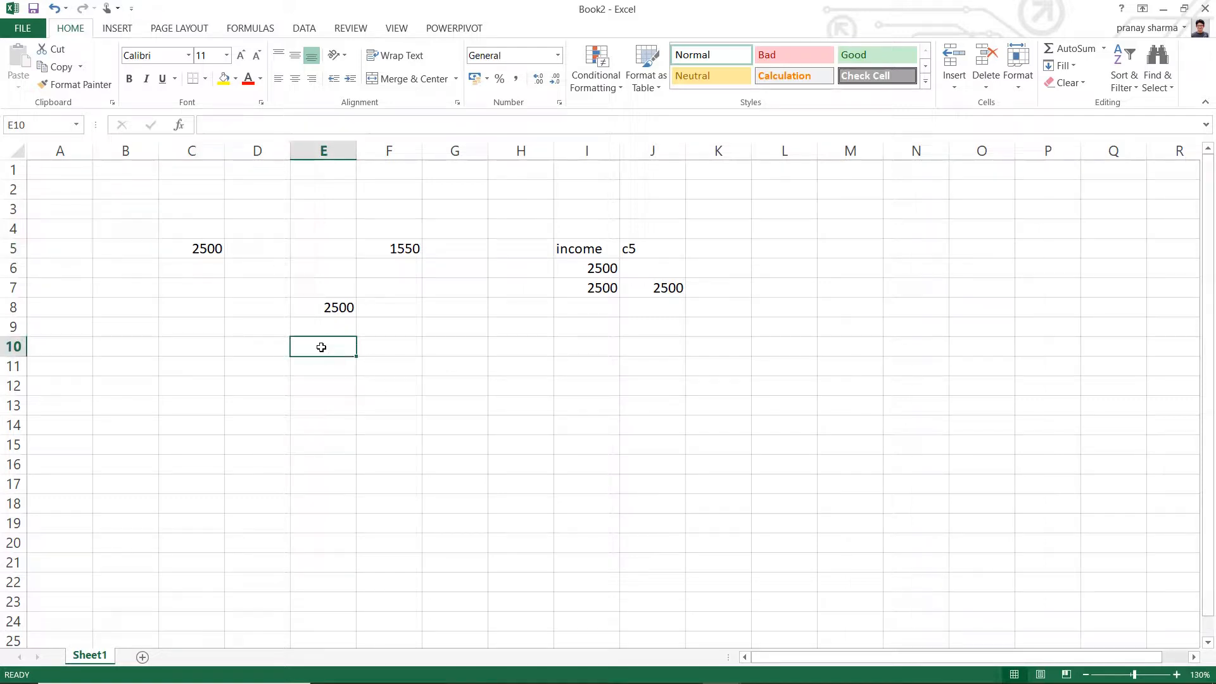
type("=")
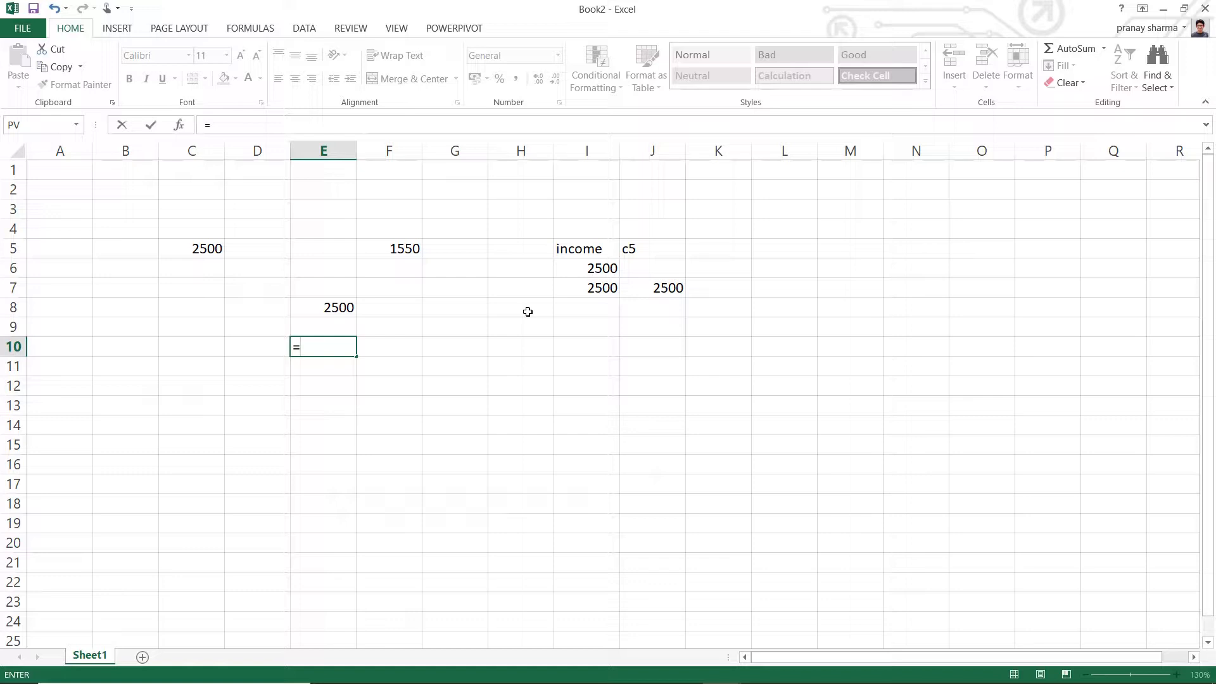
type("c")
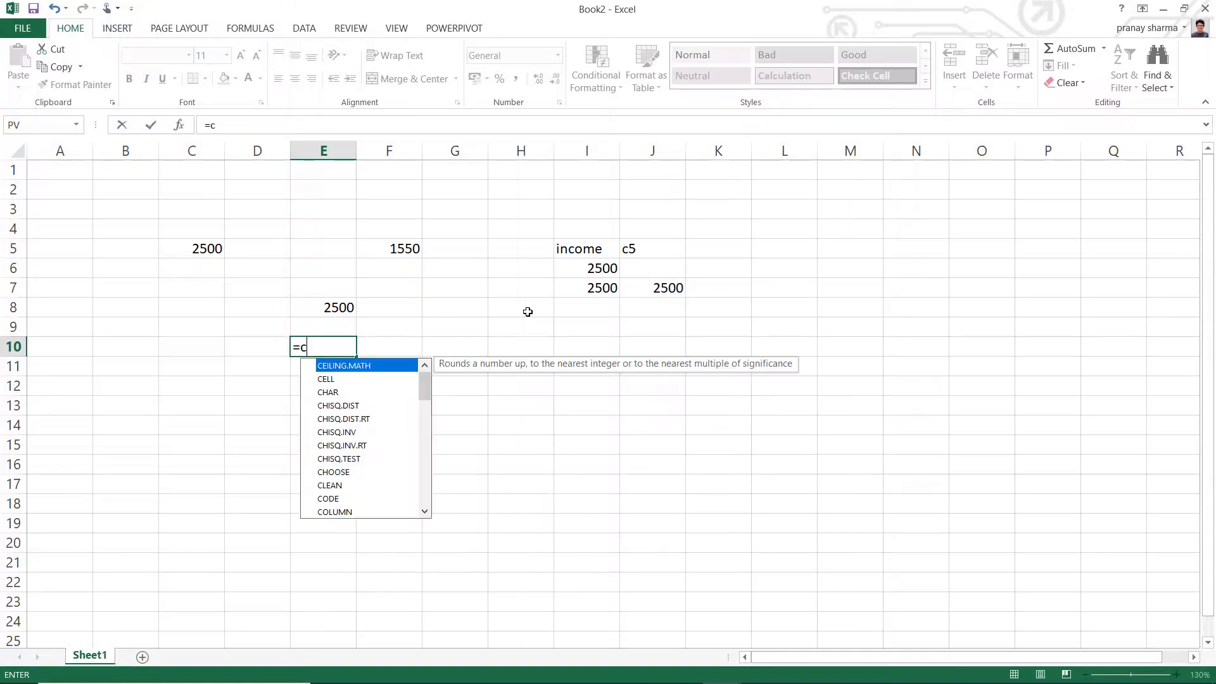
type("5")
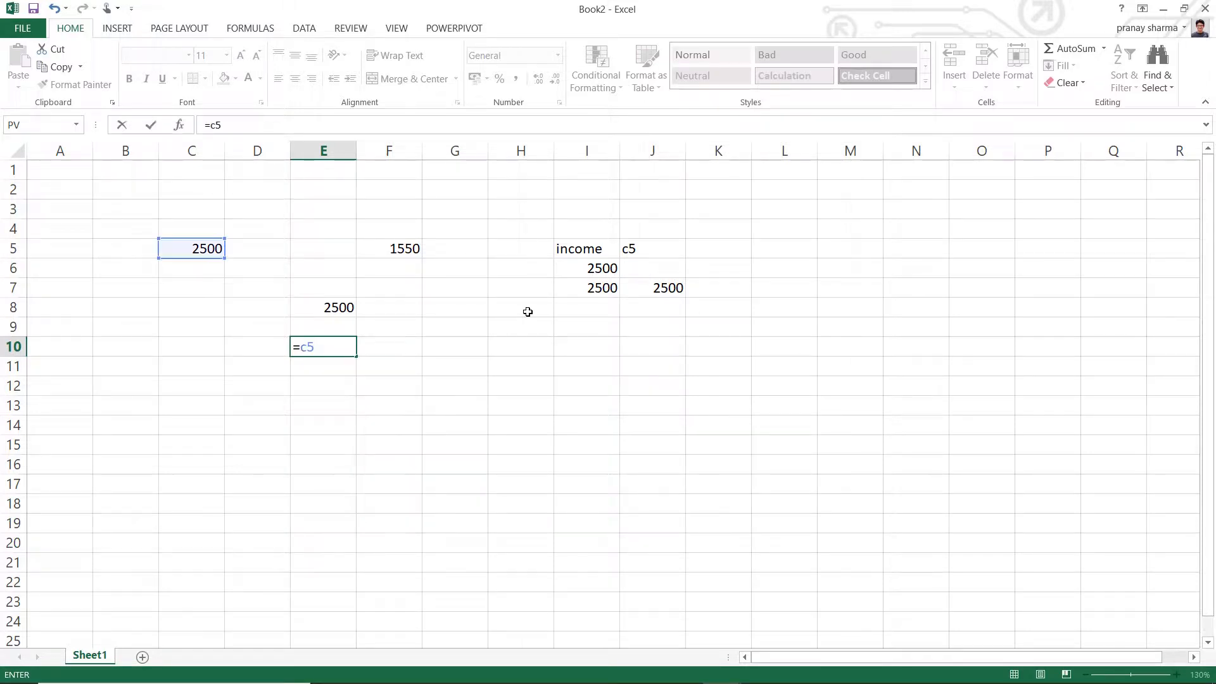
type("+")
left_click(406, 248)
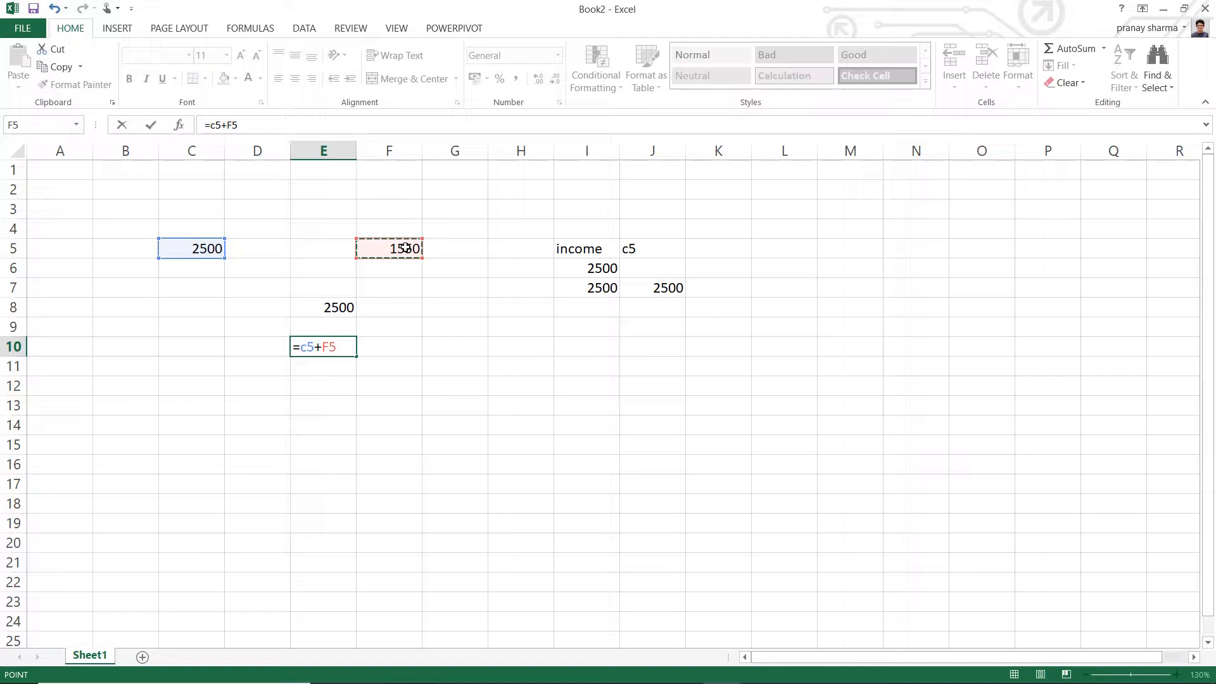
key("Return")
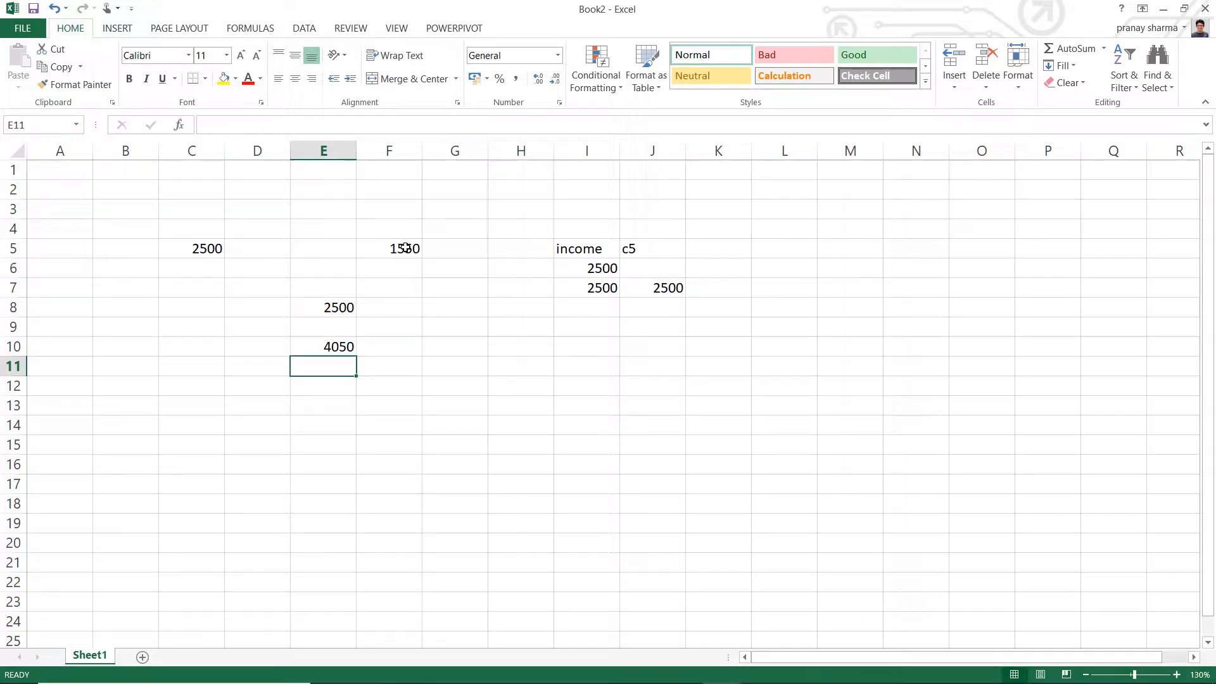
- Enter the same addition formula, =c5+F5, in cell G10
key("Right")
key("Up")
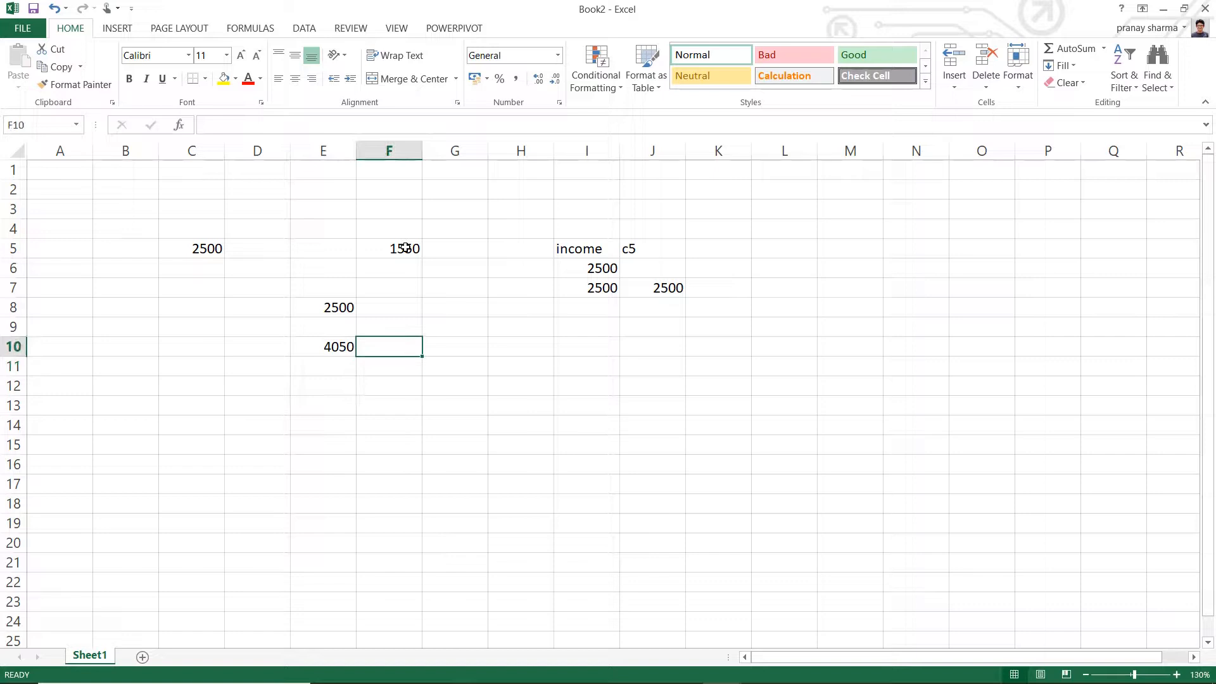
key("Right")
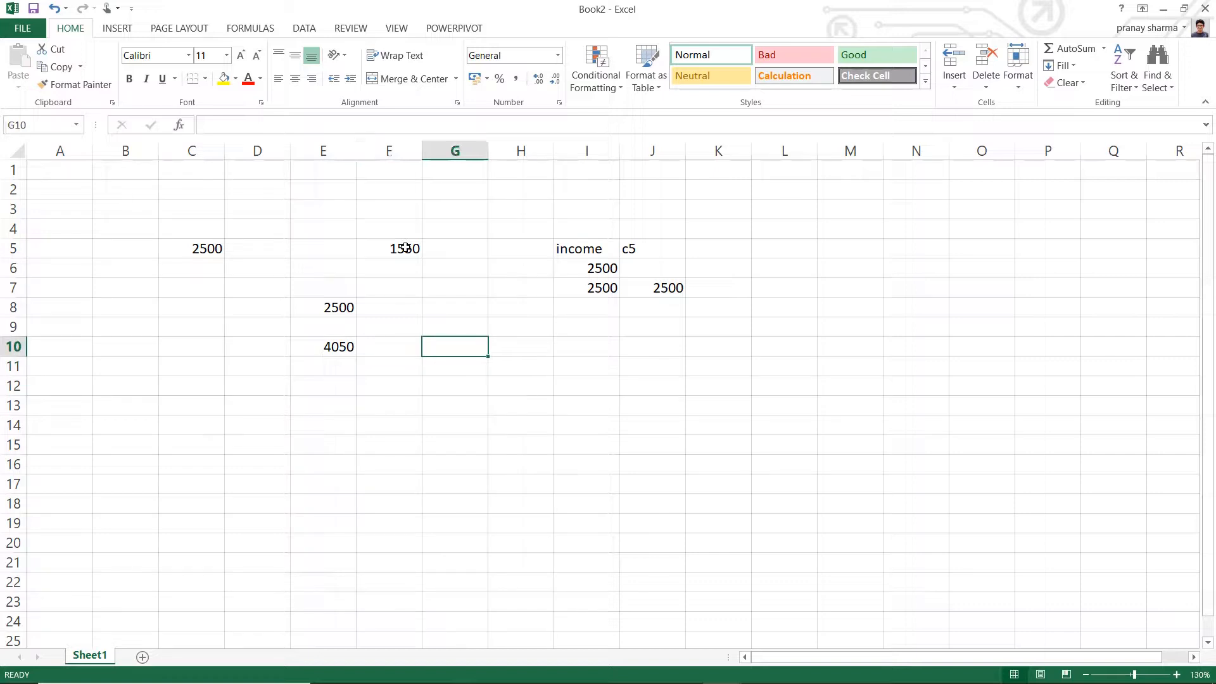
type("=")
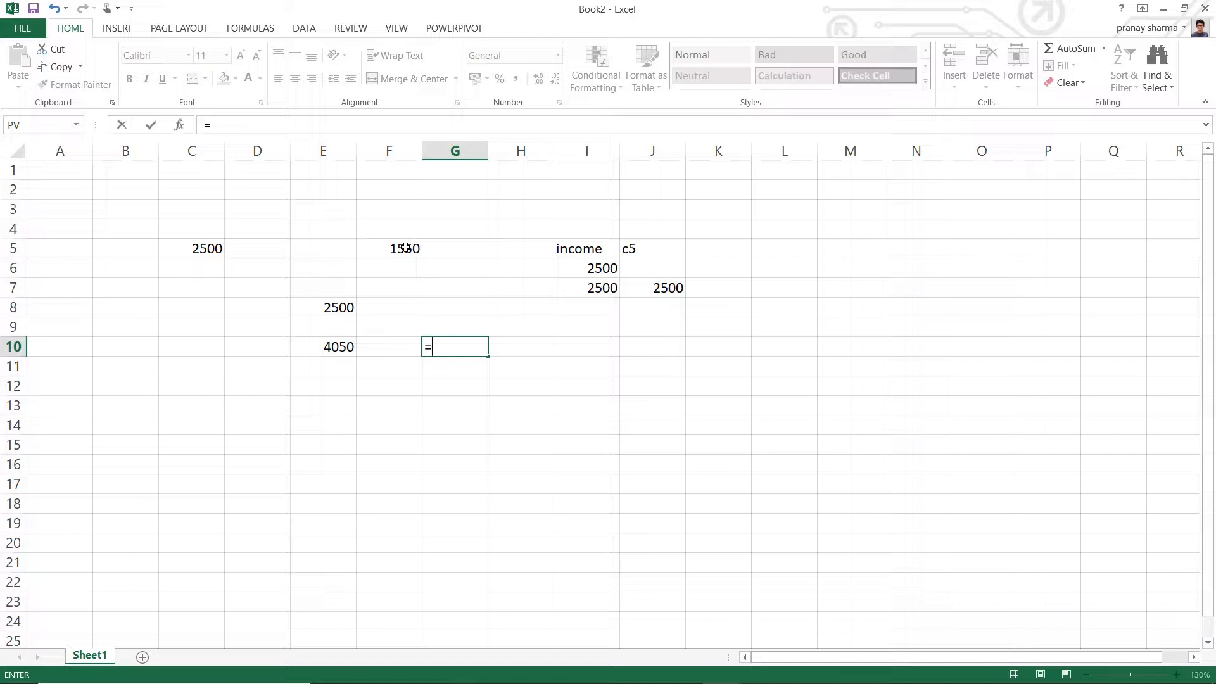
type("c5")
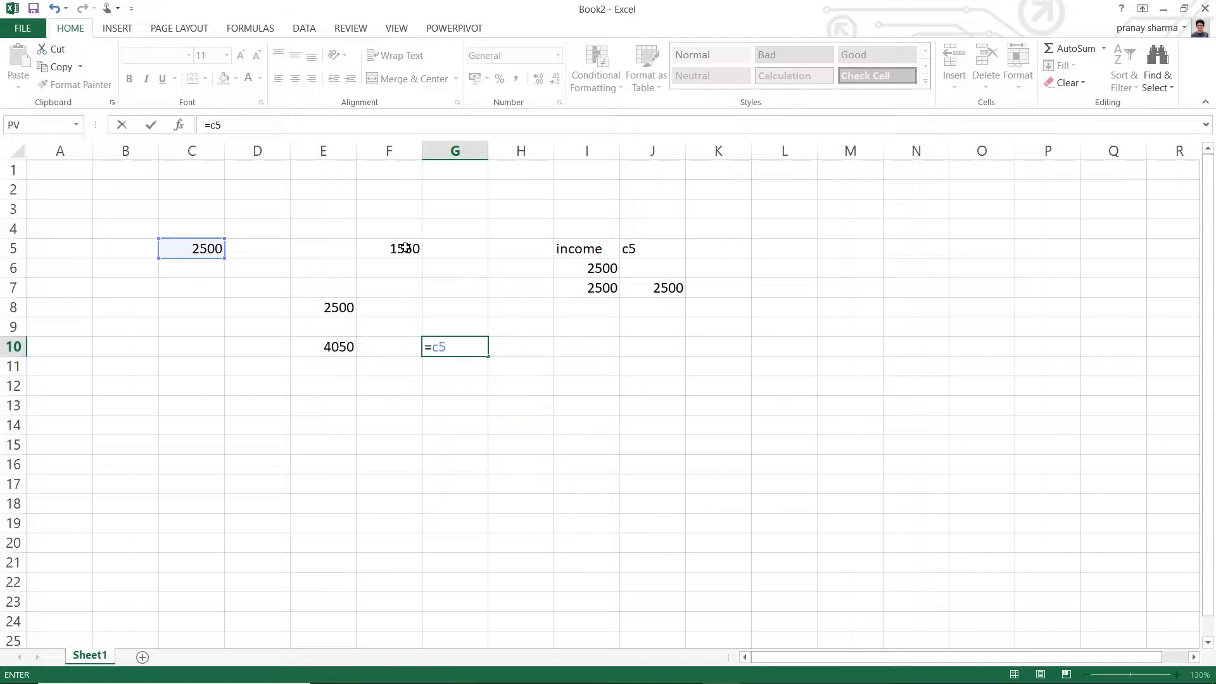
type("+")
left_click(388, 249)
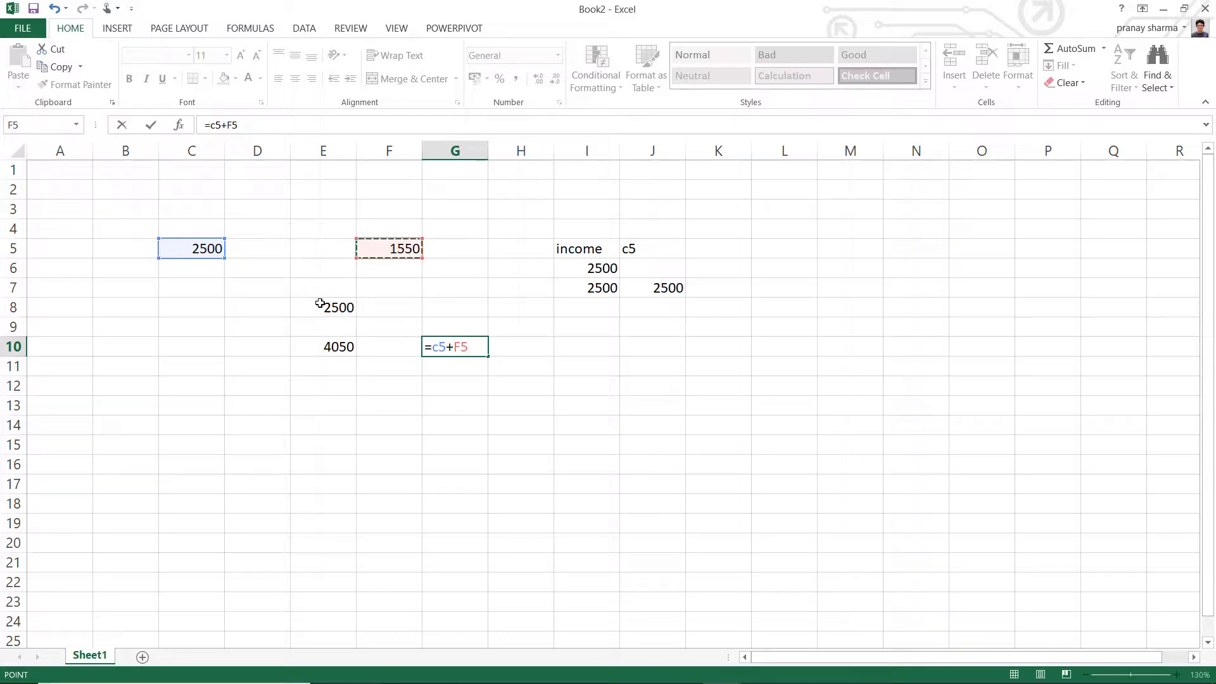
key("Return")
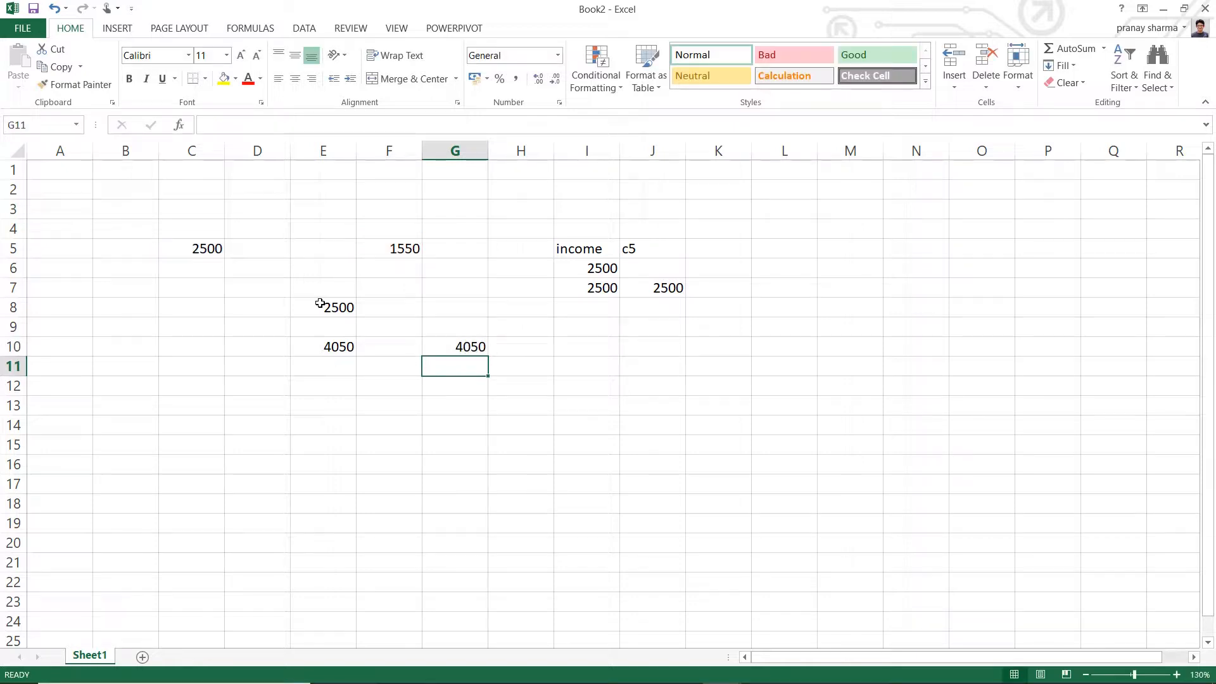
- Change the value of cell F5 to 1000
left_click(408, 248)
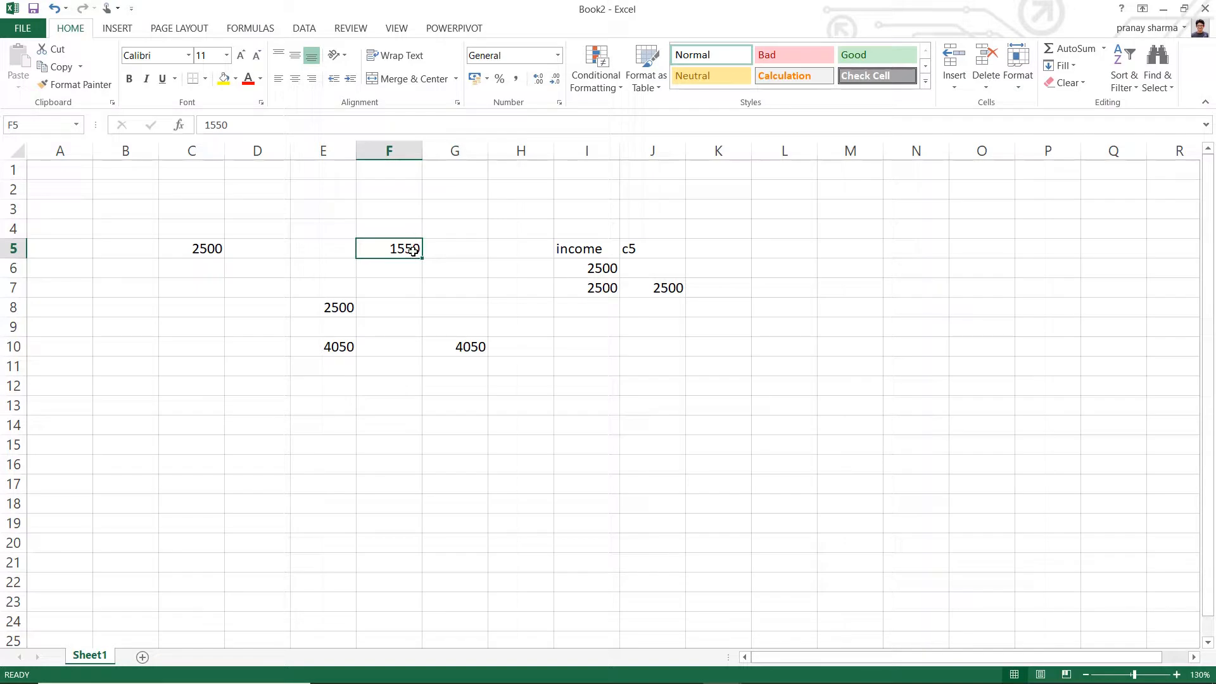
type("1000")
key("Return")
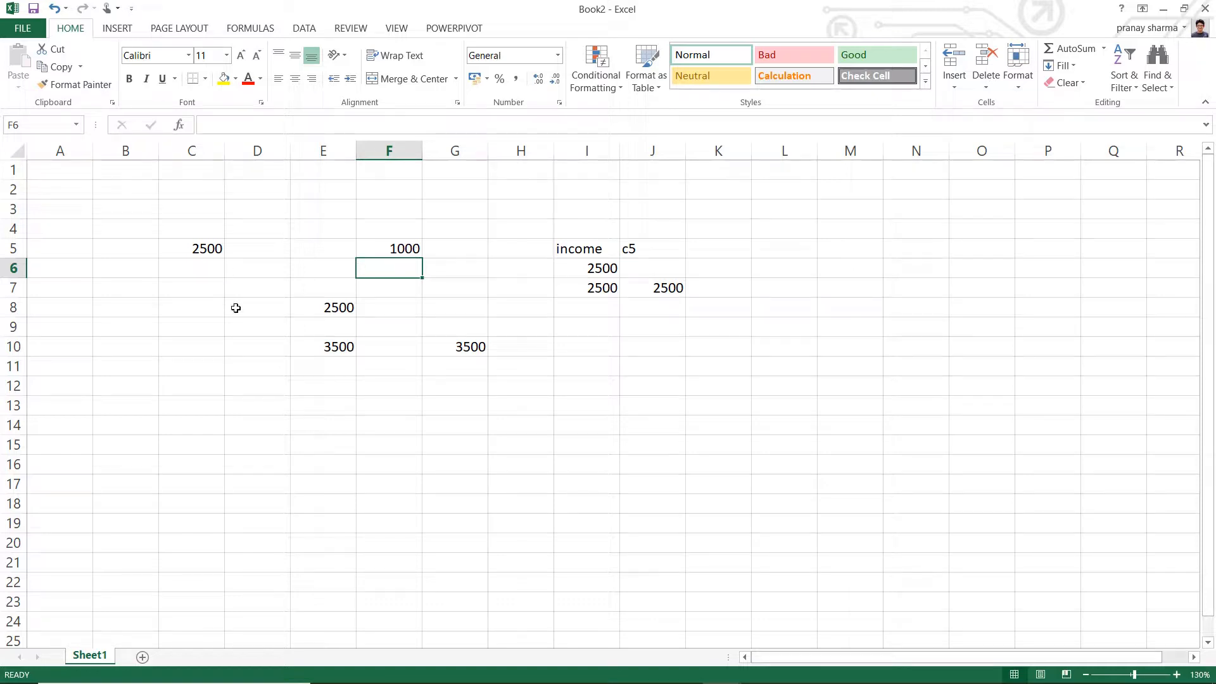
- Fill the value of cell C5 down column C through cell C20
left_click(190, 248)
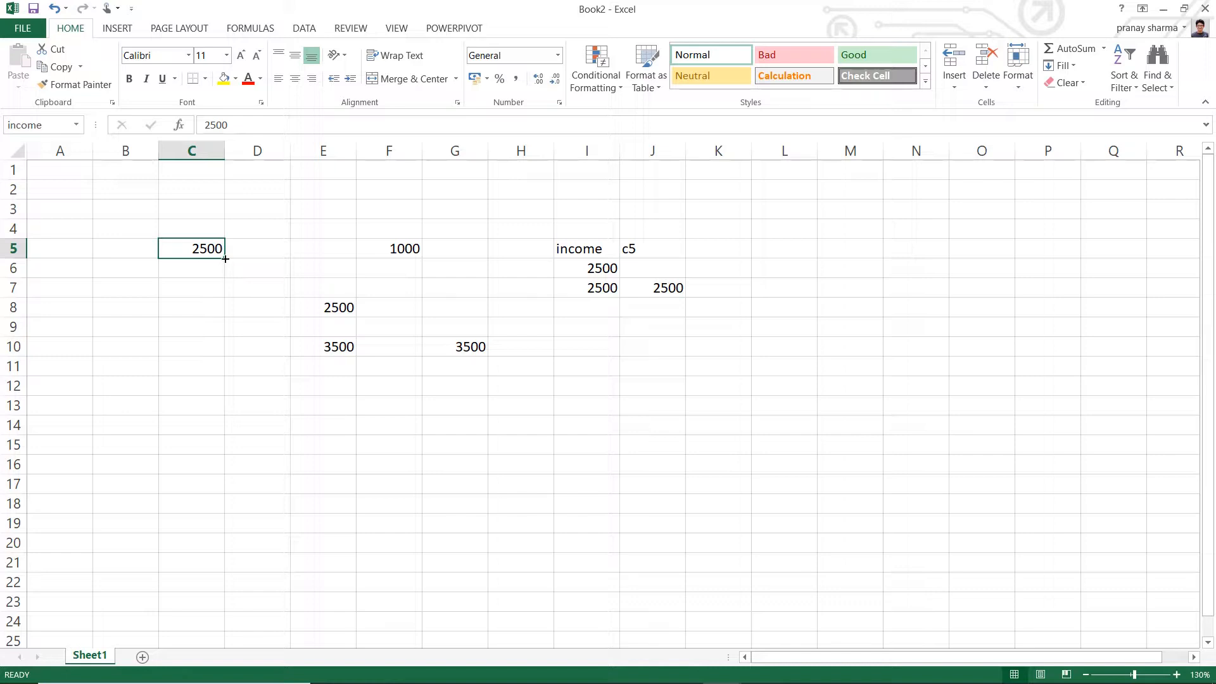
left_click_drag(225, 259, 234, 552)
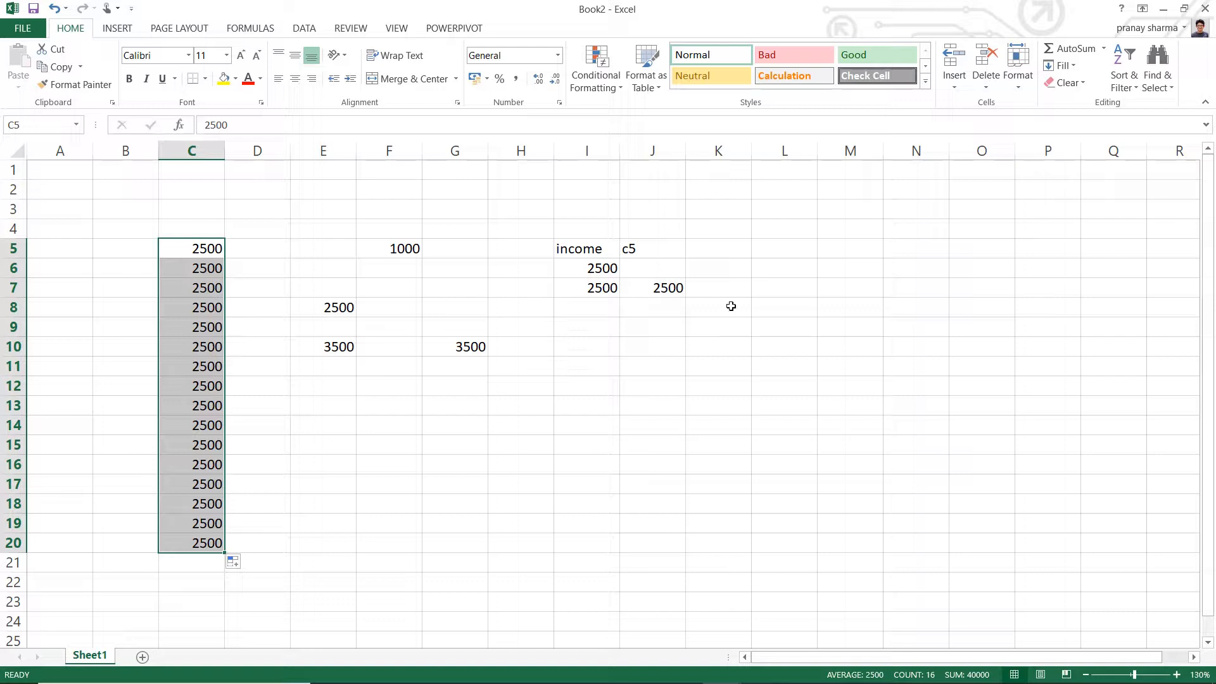
- Enter 1000 in cell B5 and 900 in cell B6
left_click(119, 247)
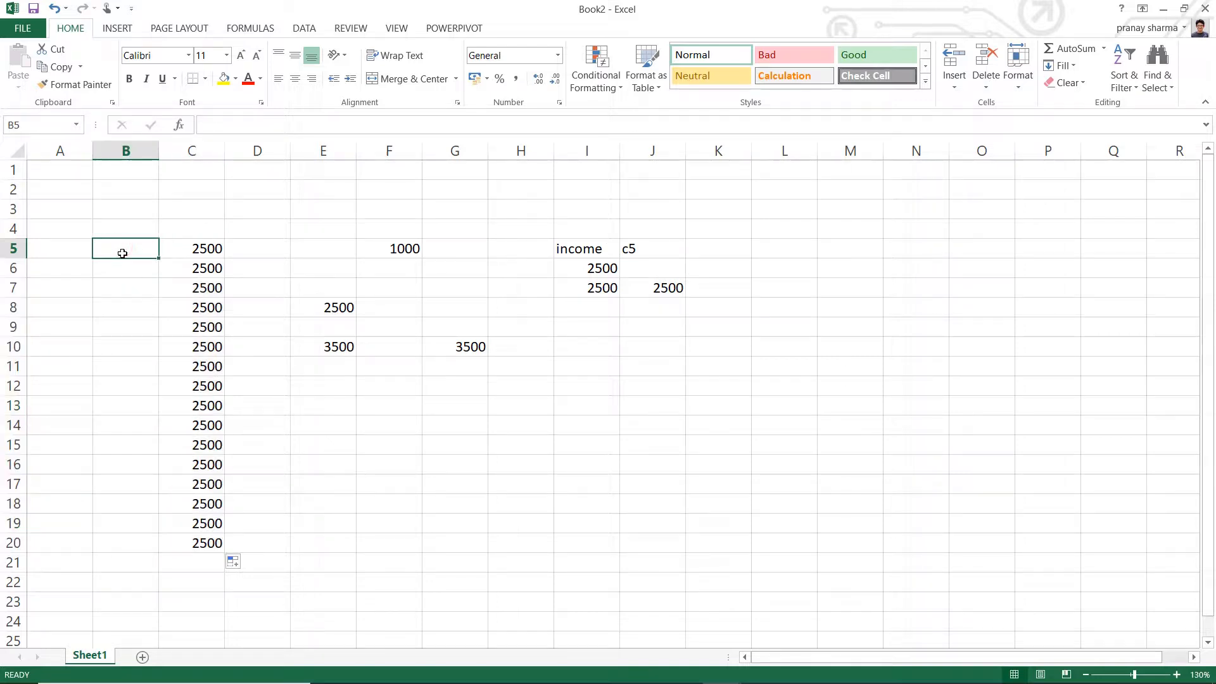
type("1000")
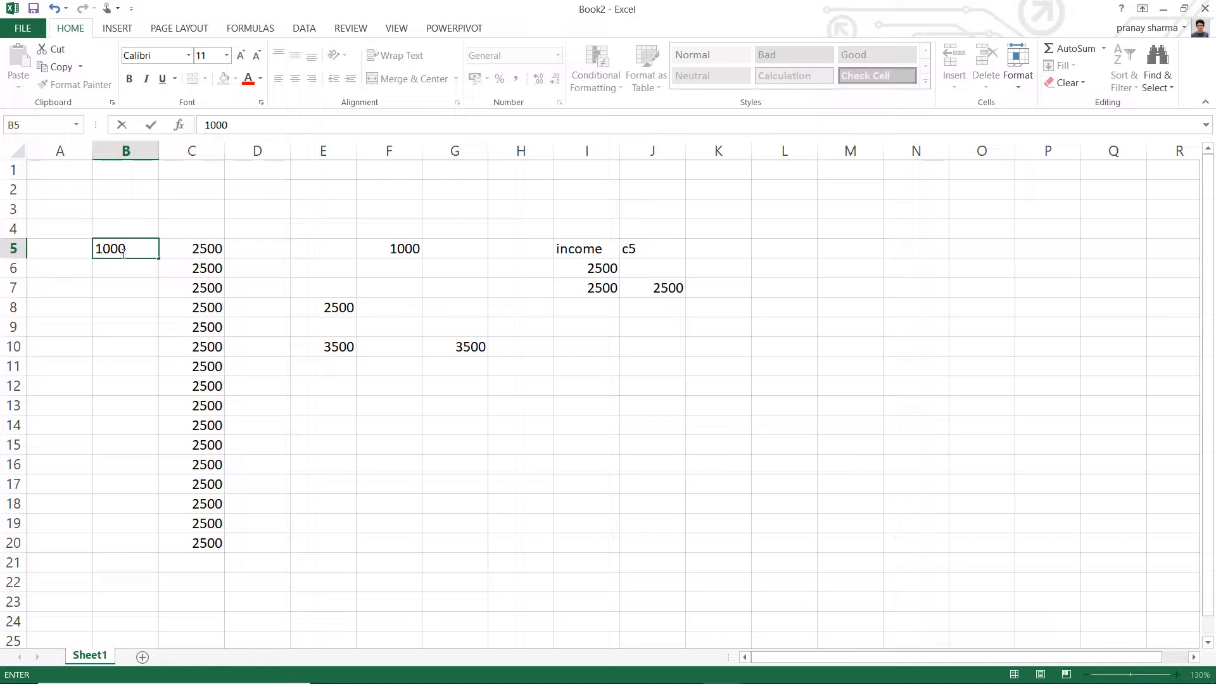
key("Return")
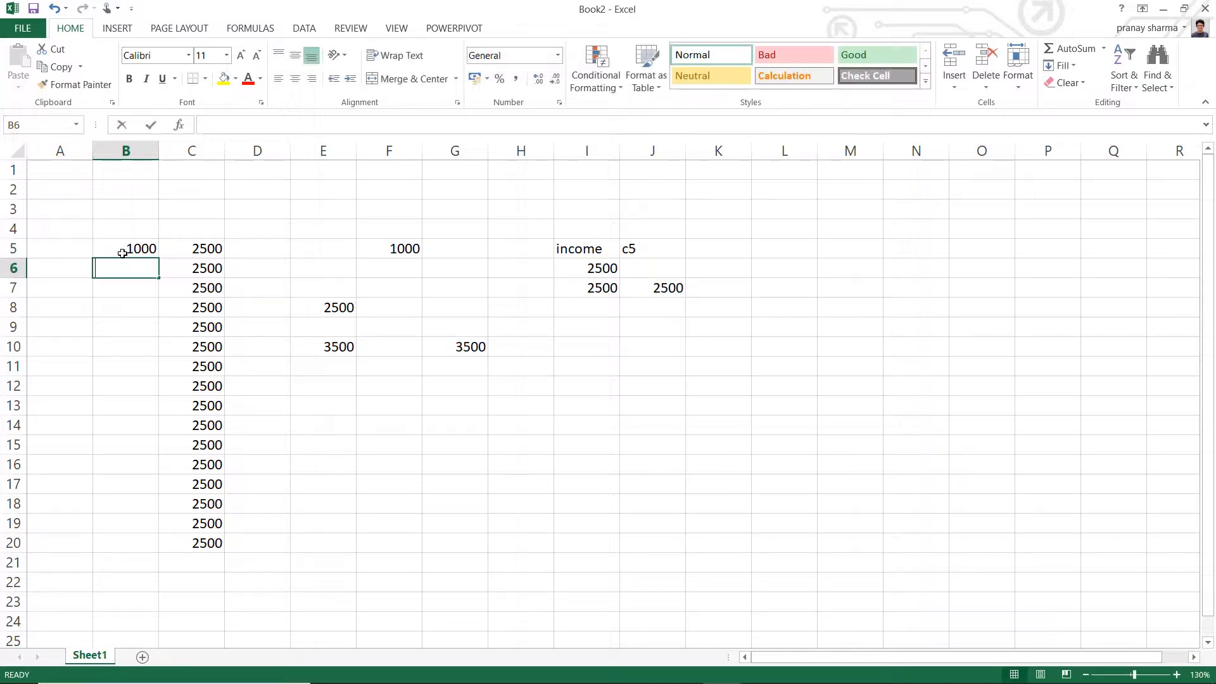
type("900")
key("Return")
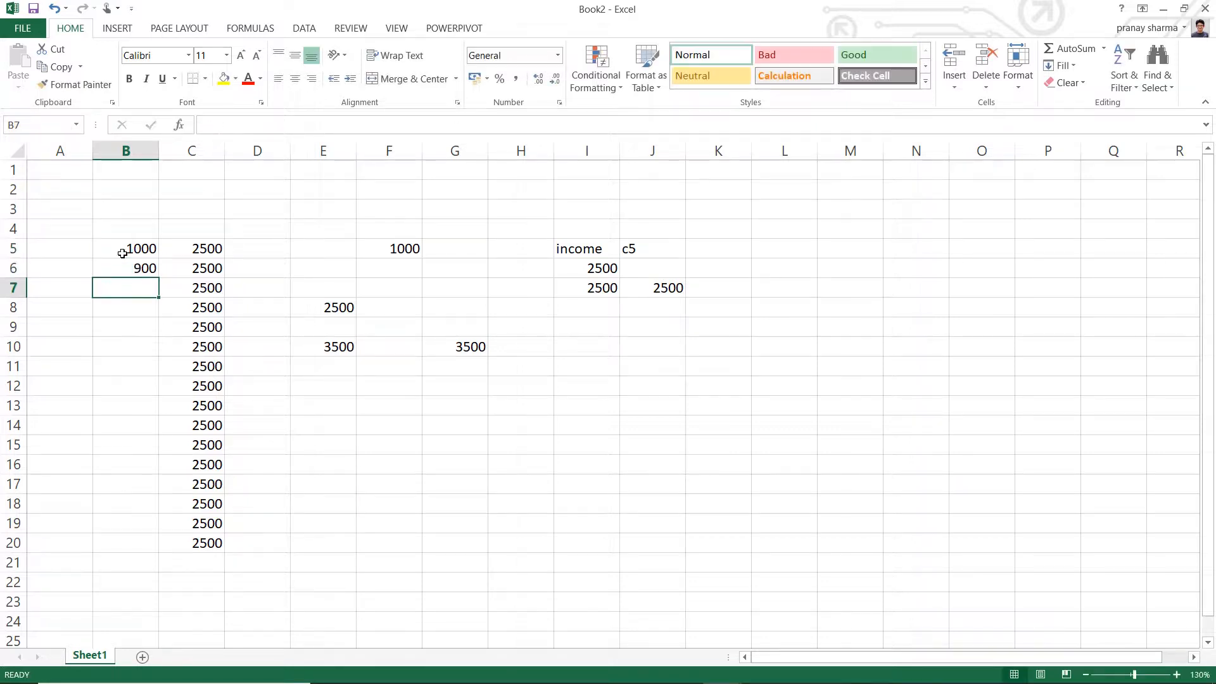
type("800")
key("BackSpace")
key("BackSpace")
key("BackSpace")
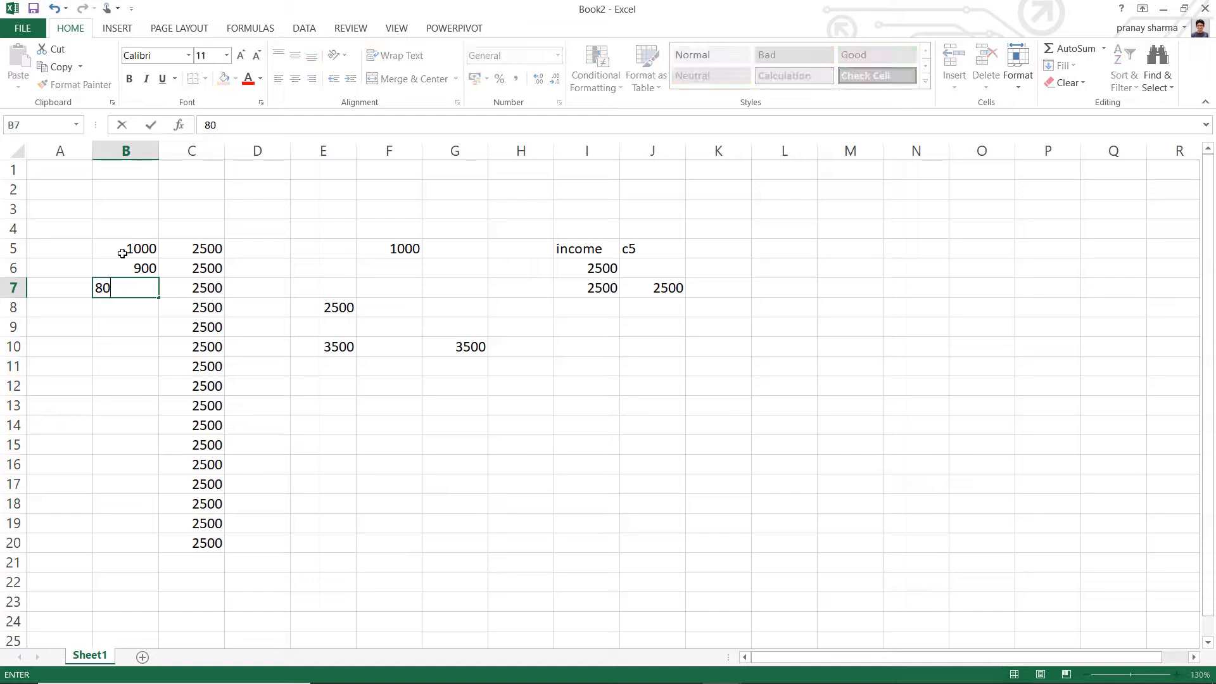
left_click(104, 323)
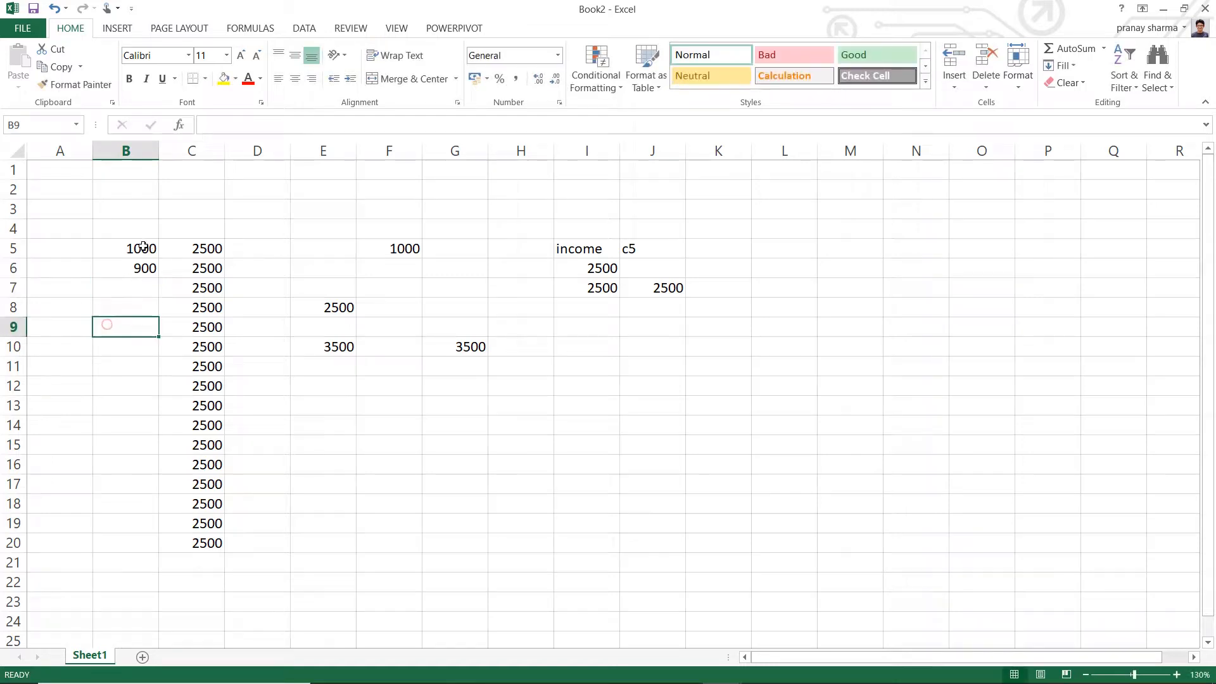
- Extend the number series from cells B5 and B6 down column B through cell B20
left_click_drag(134, 243, 135, 266)
left_click(121, 323)
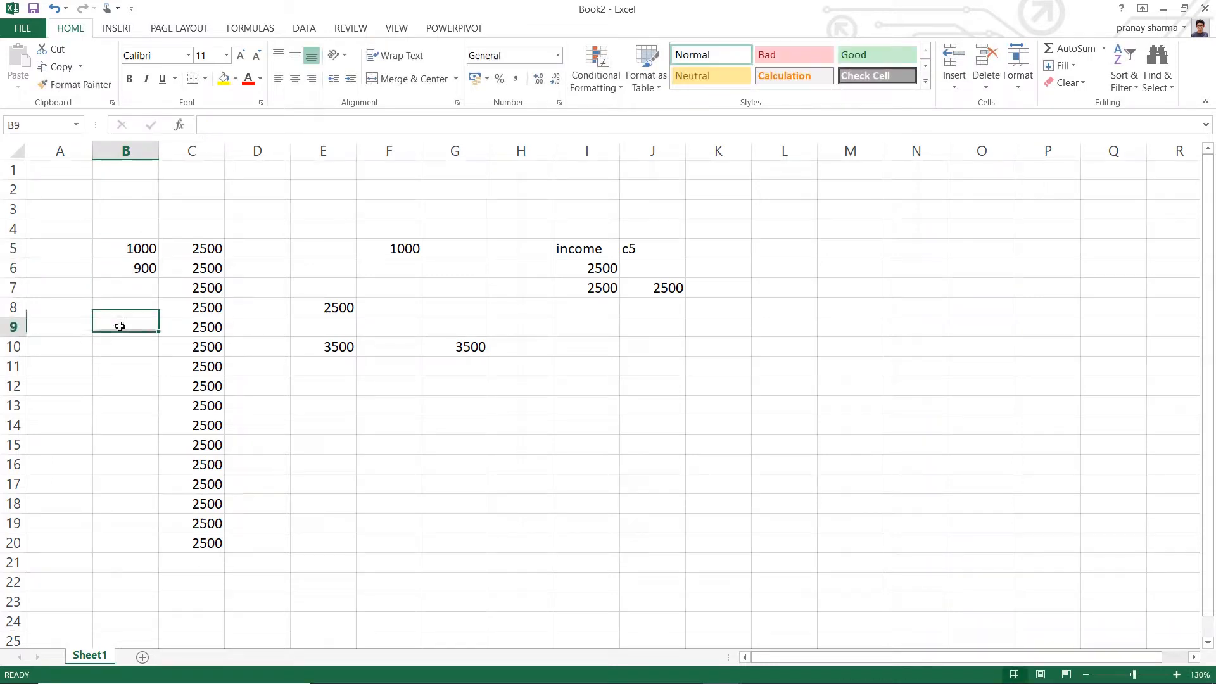
left_click(154, 251)
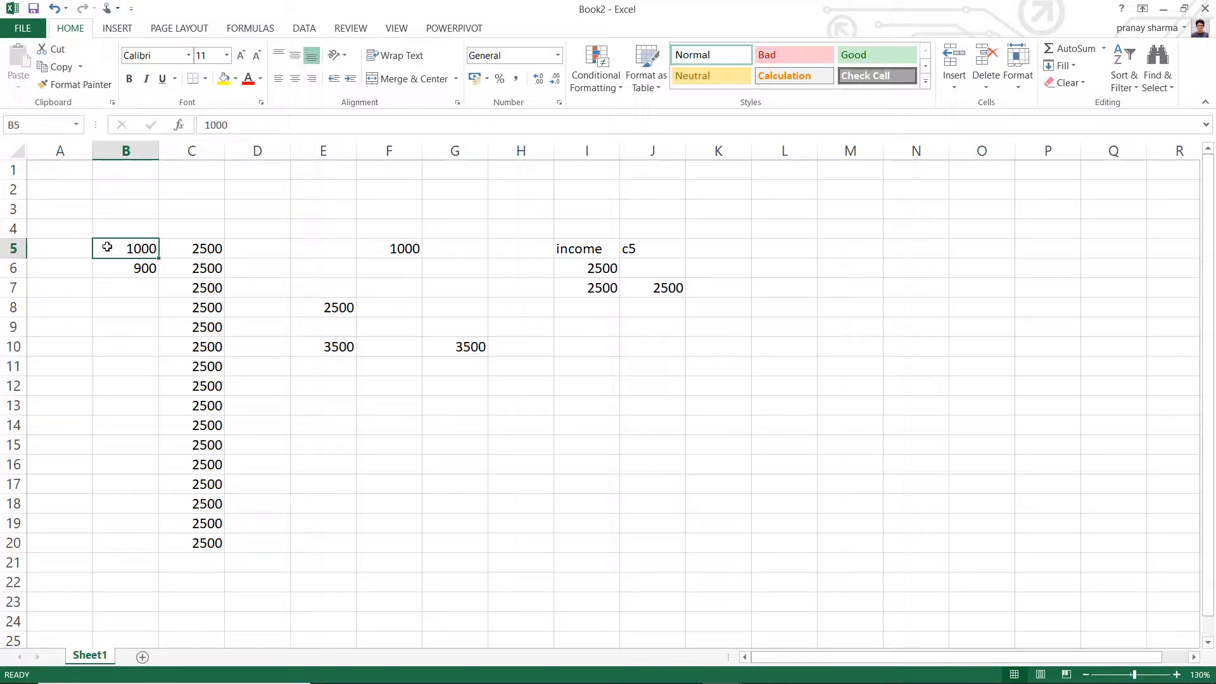
left_click_drag(107, 247, 103, 268)
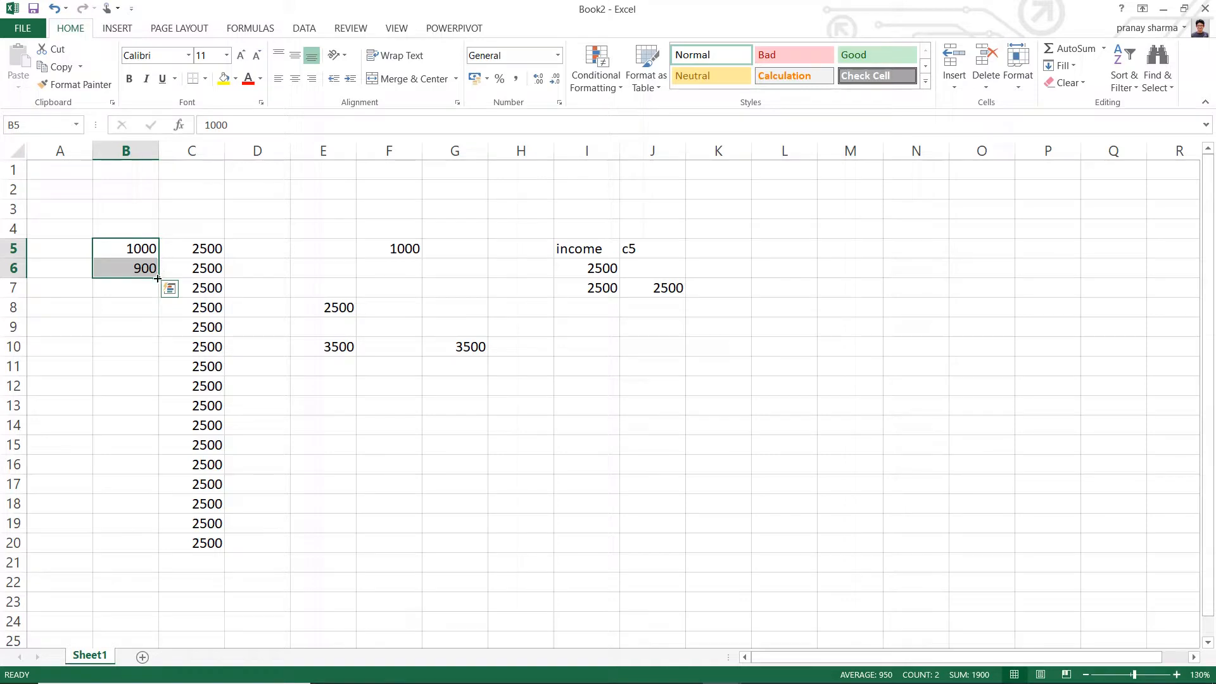
left_click_drag(157, 278, 153, 544)
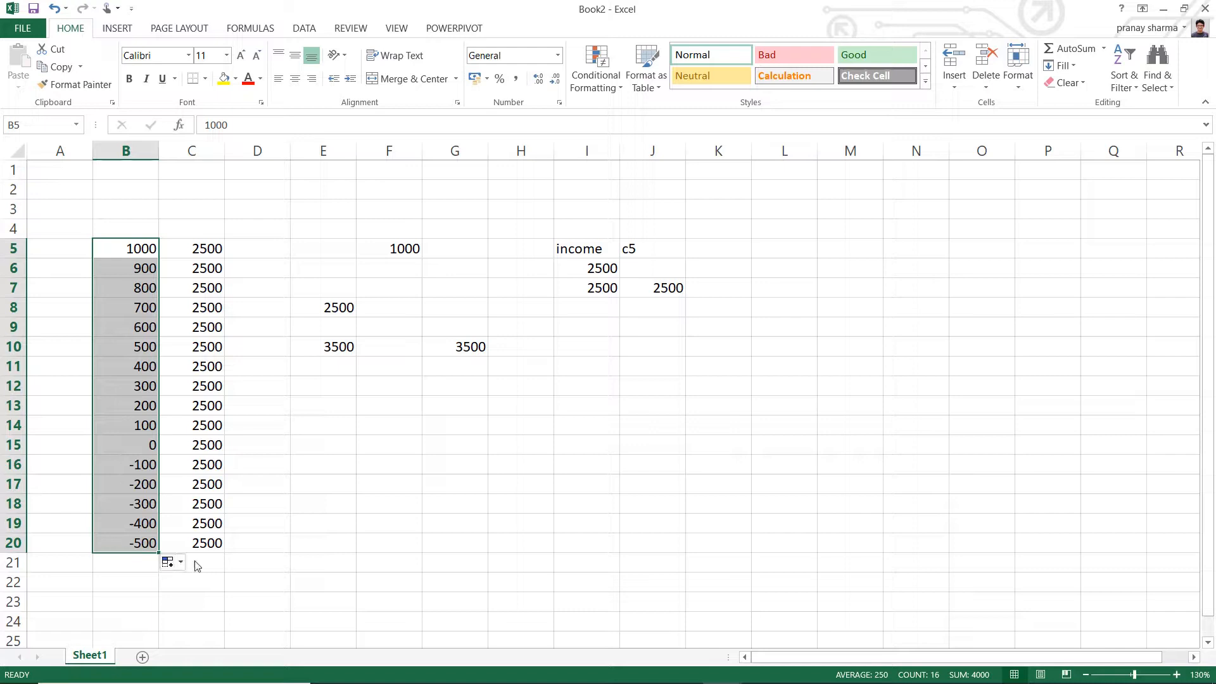
left_click(319, 532)
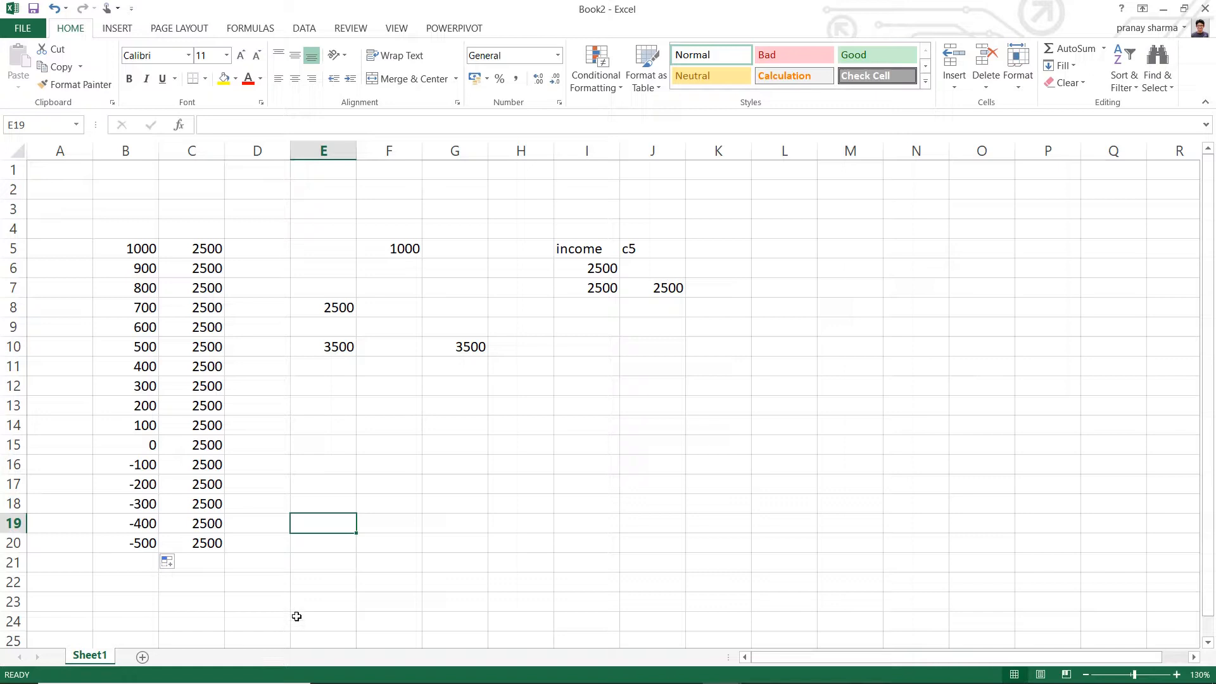
left_click(147, 563)
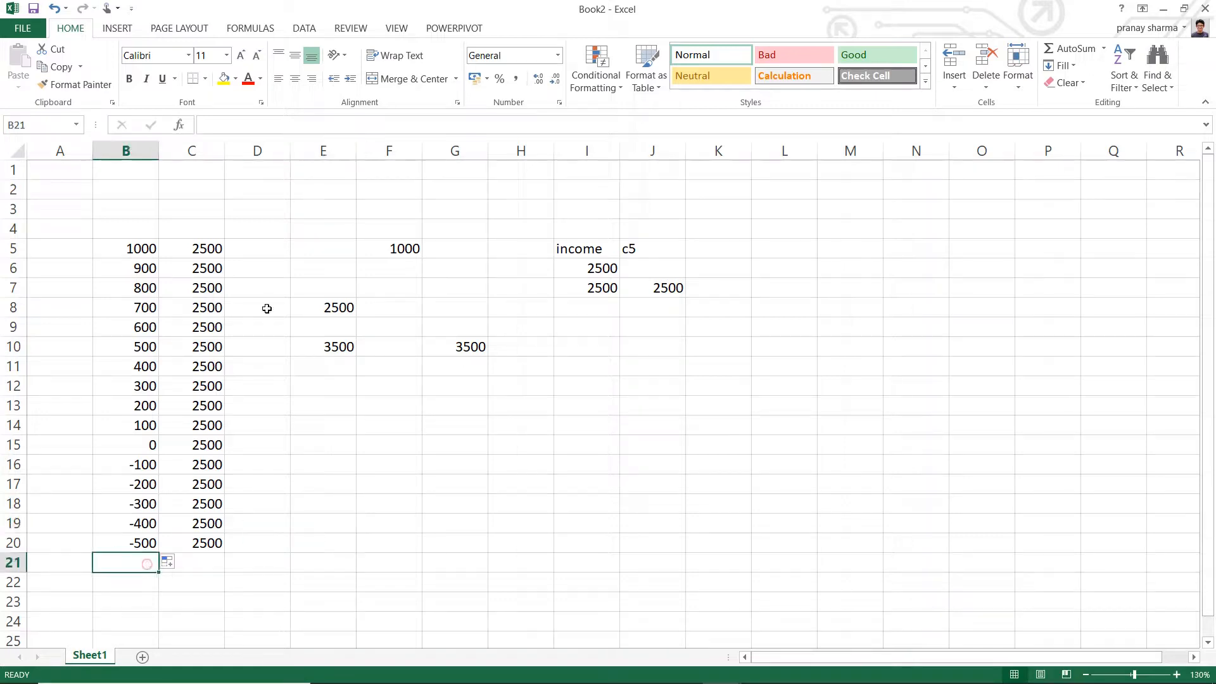
- Enter the formula =B5+income in cell D5, referencing cells B5 and C5
left_click(249, 255)
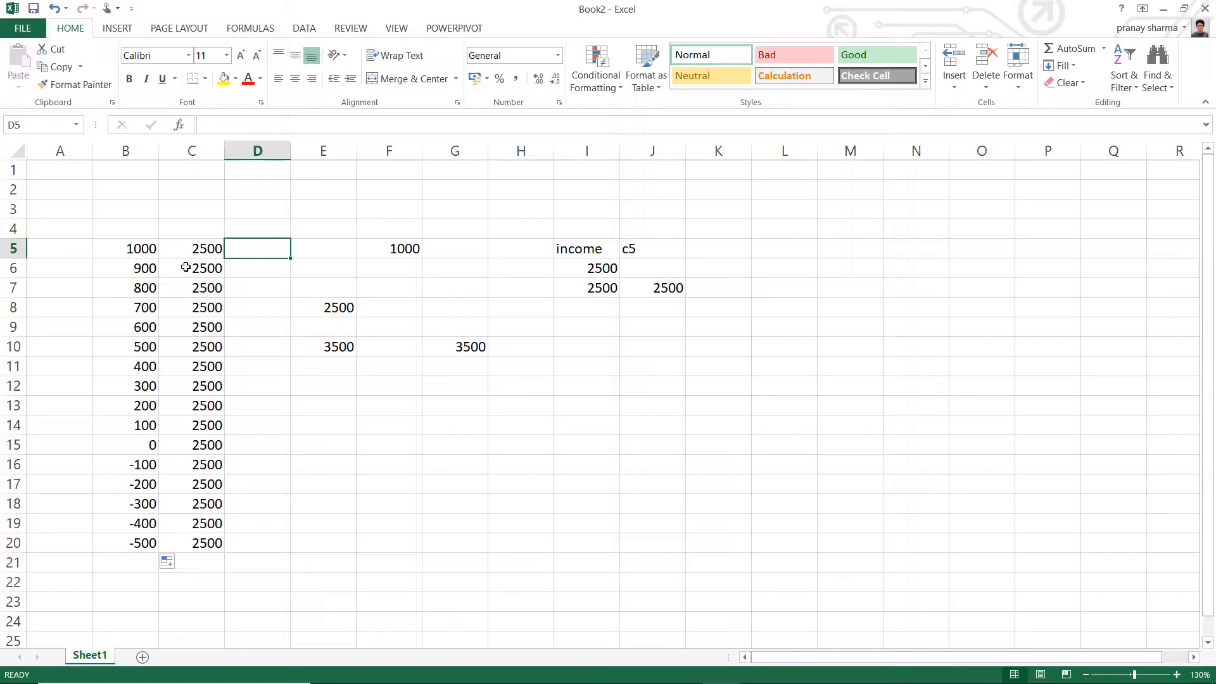
type("=")
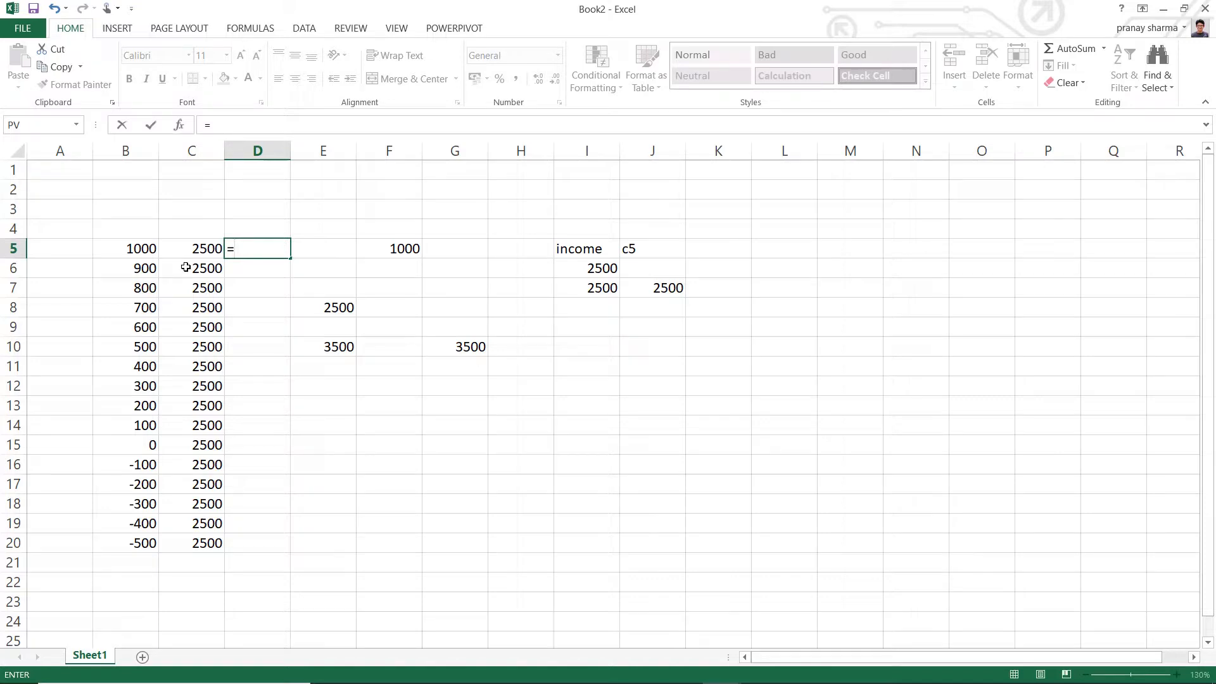
left_click(142, 249)
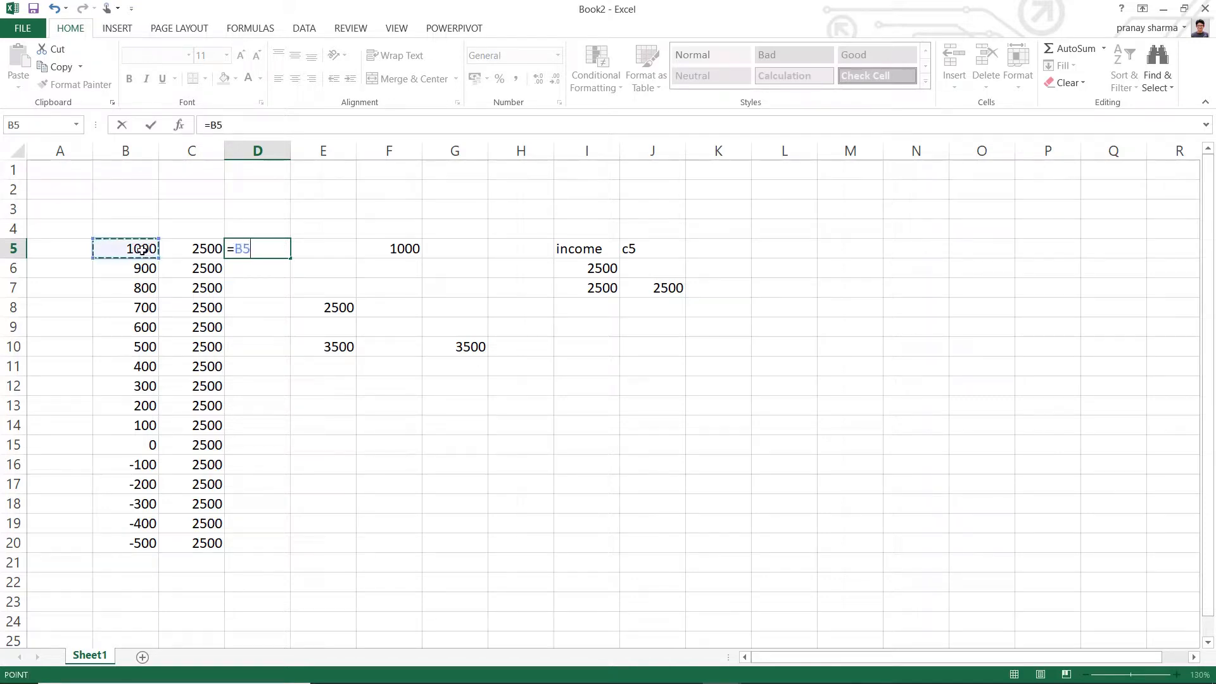
type("+")
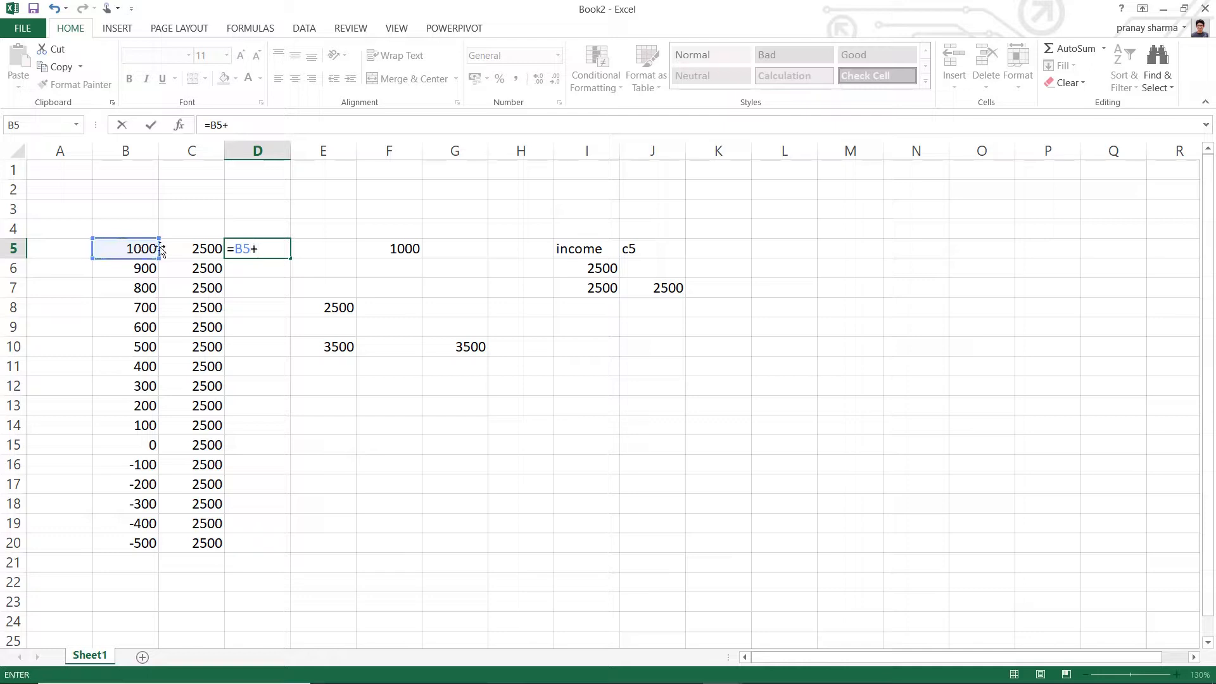
left_click(204, 248)
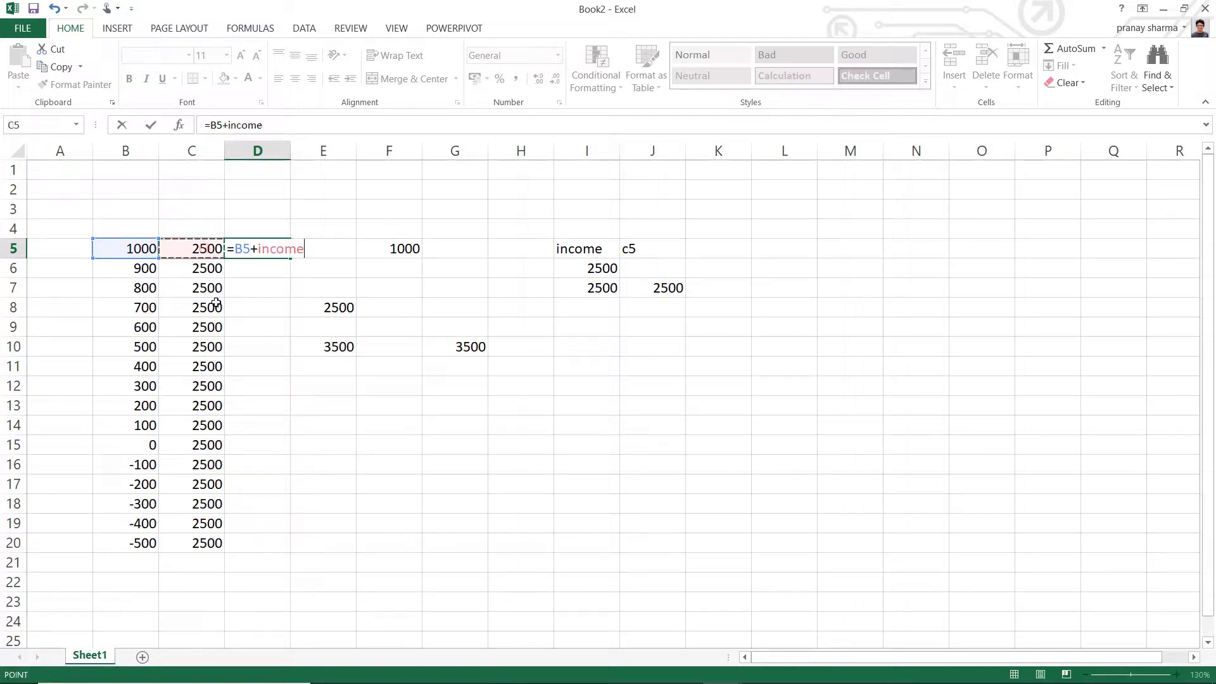
key("Return")
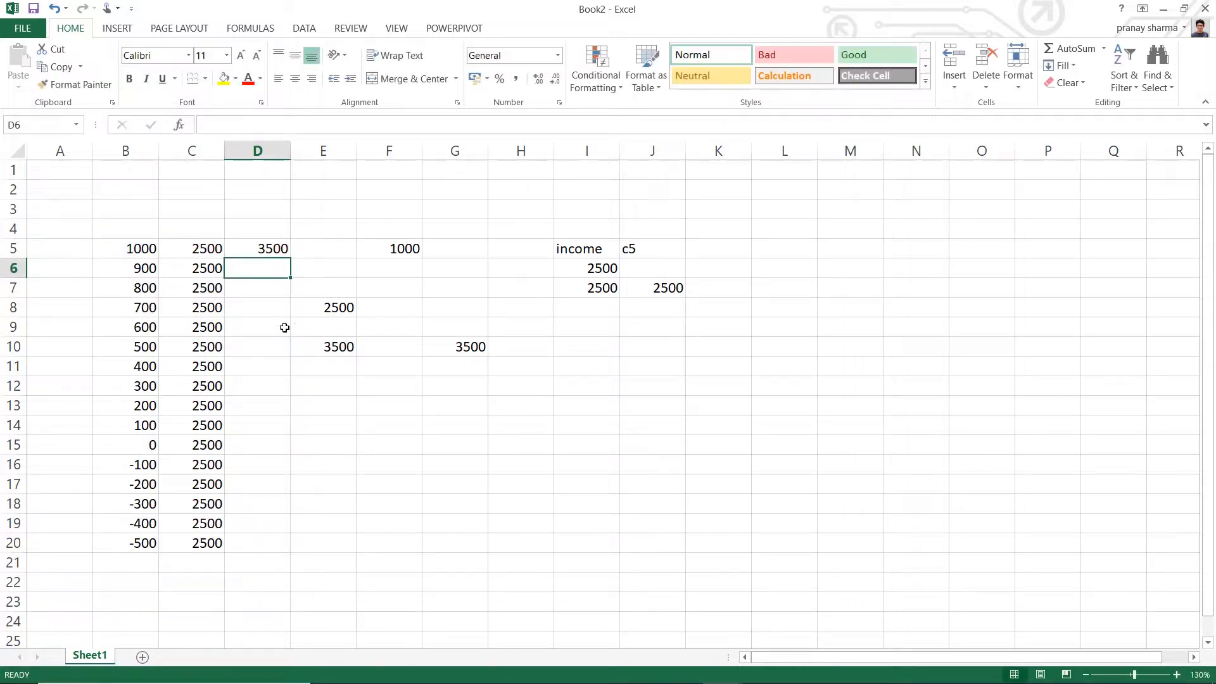
- Add the column headers Income 1, Income 2 and Total in cells B4, C4 and D4
left_click(131, 229)
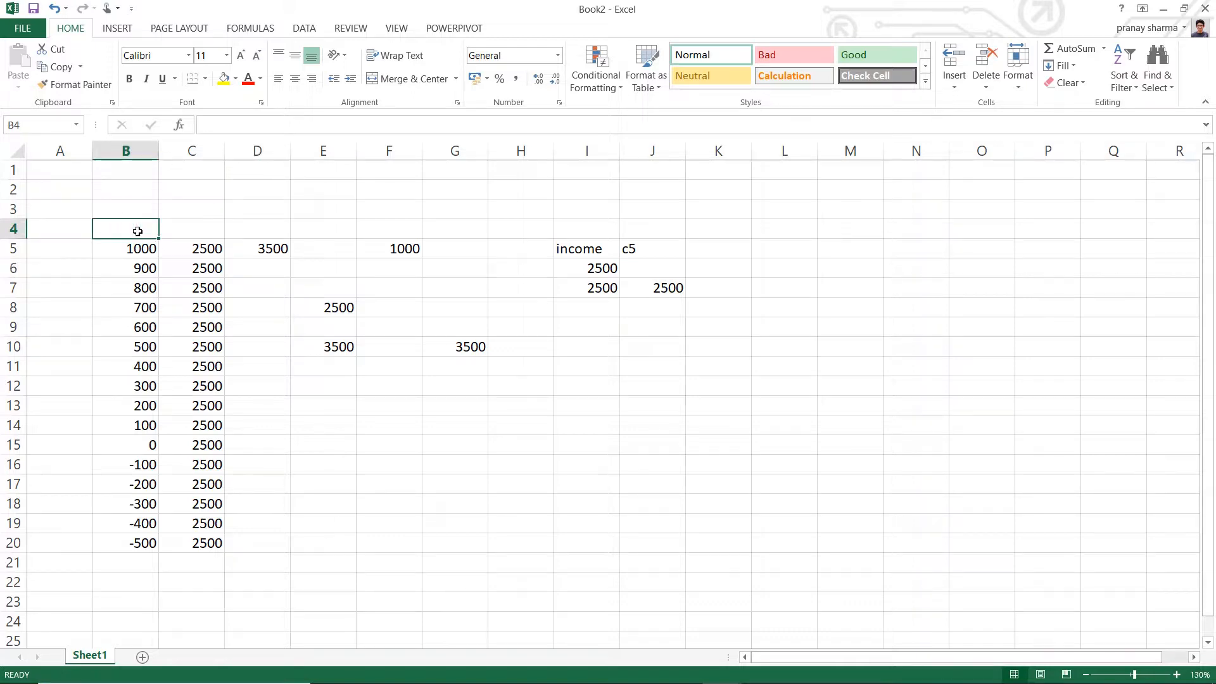
type("E")
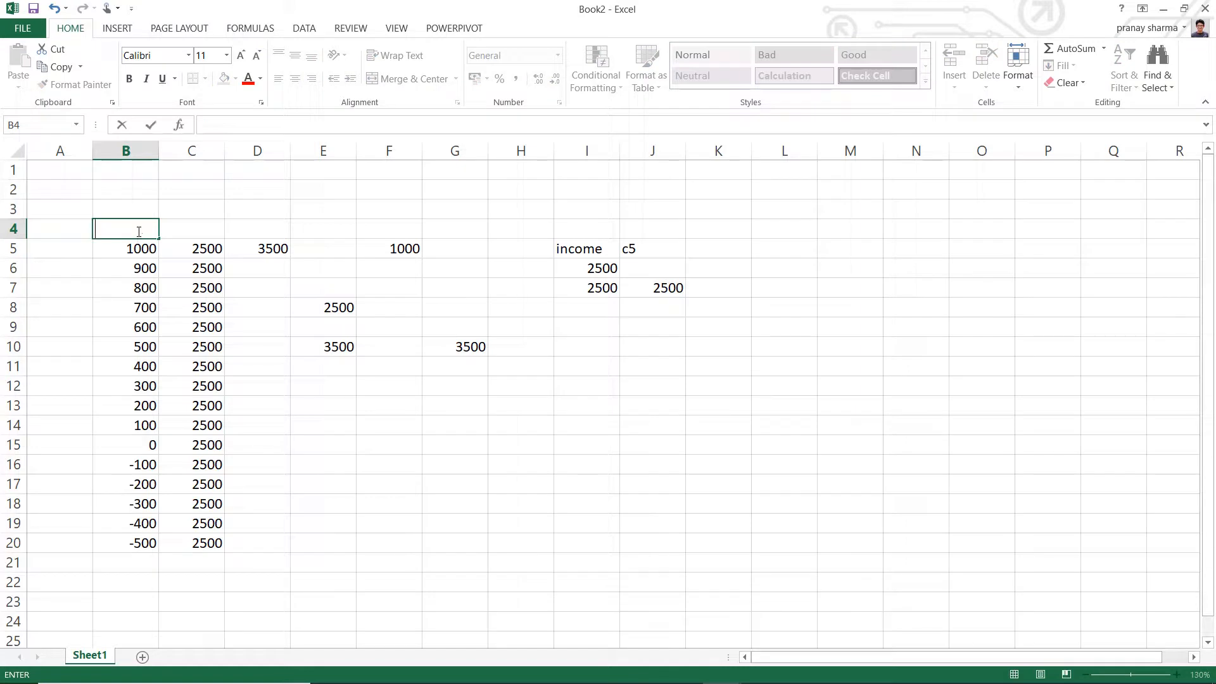
type("ncome 1")
key("Tab")
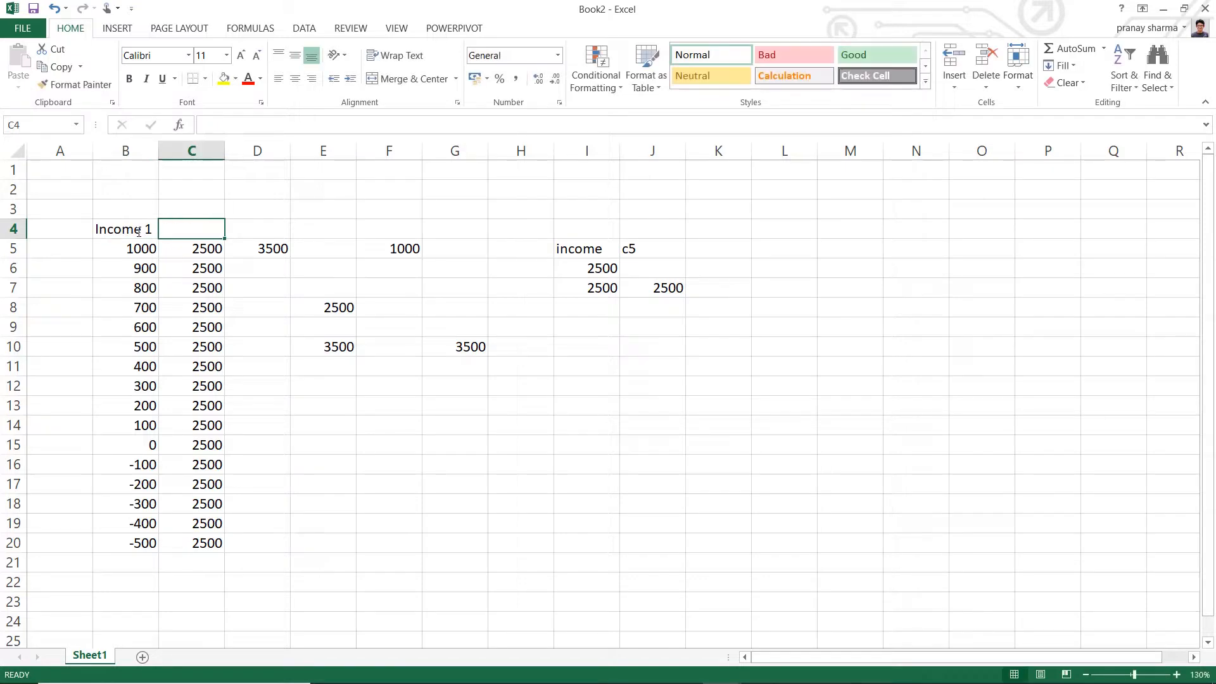
type("Inco")
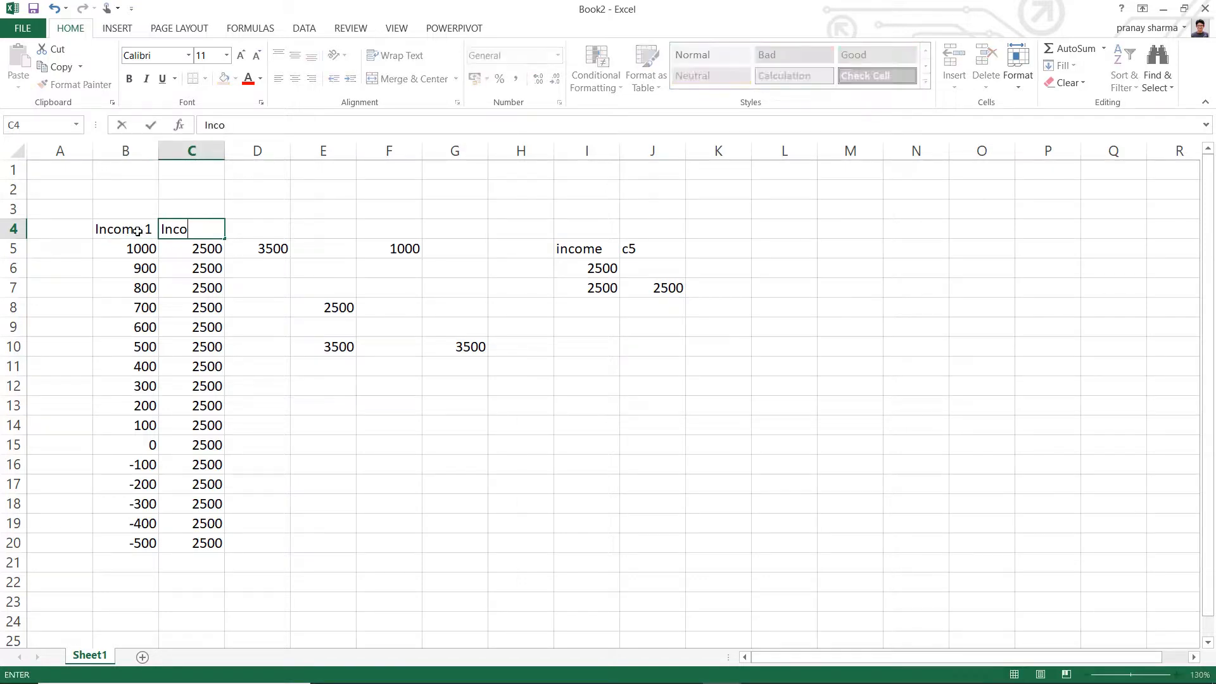
type("me 2")
key("Tab")
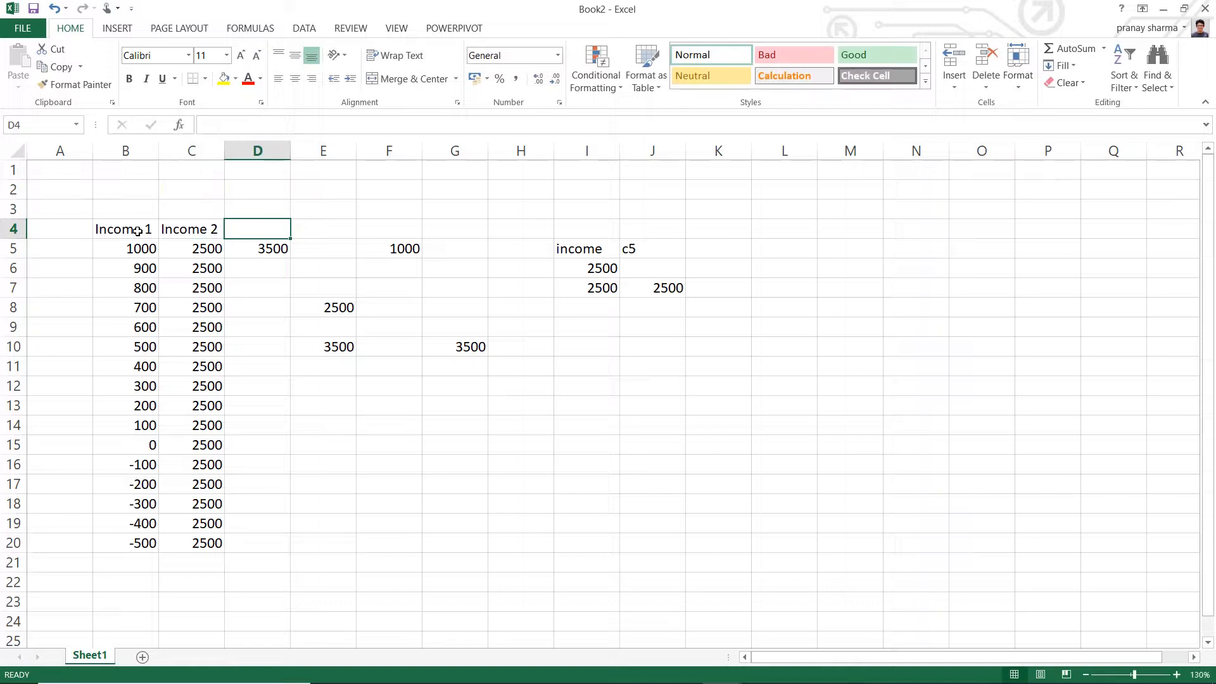
type("Tot")
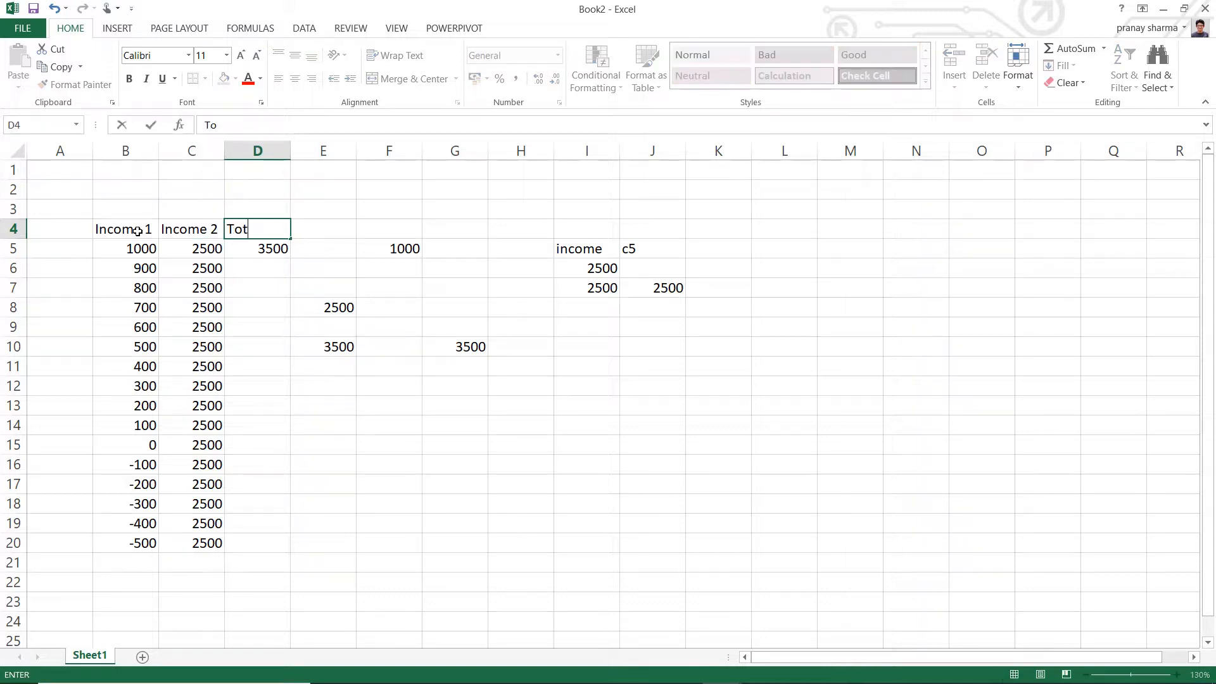
type("al")
key("Return")
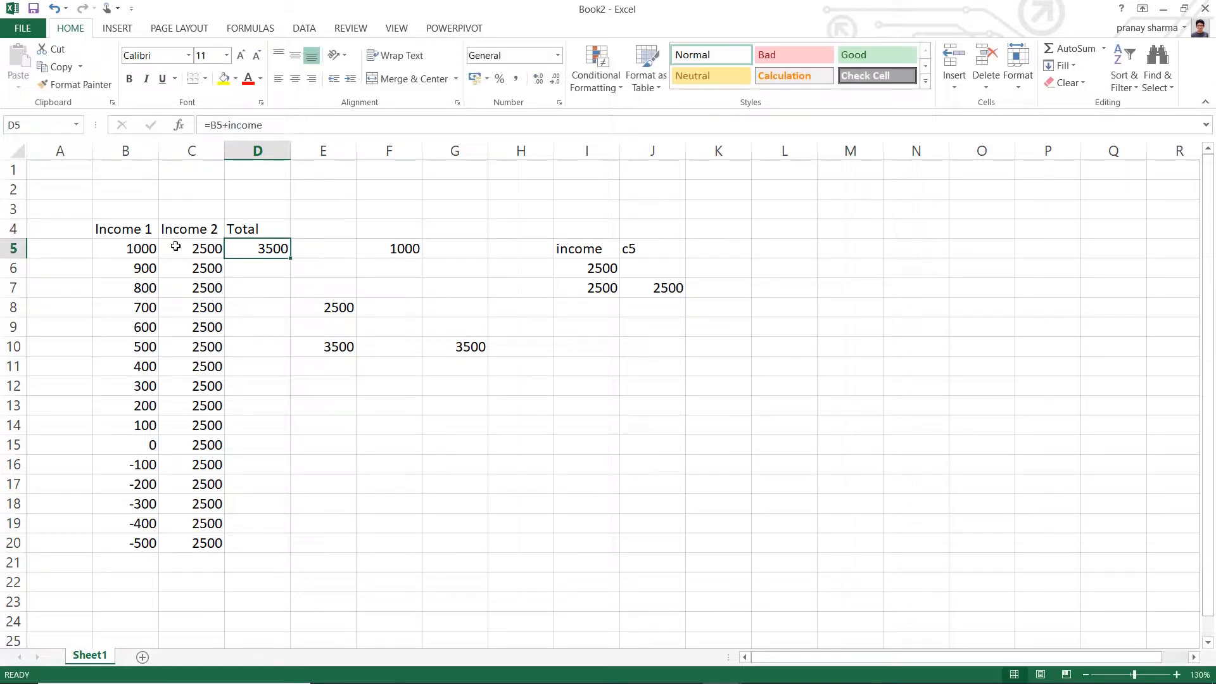
- Replace the named reference in cell D5's formula with the cell address, making it =B5+c5
left_click(216, 126)
left_click(240, 125)
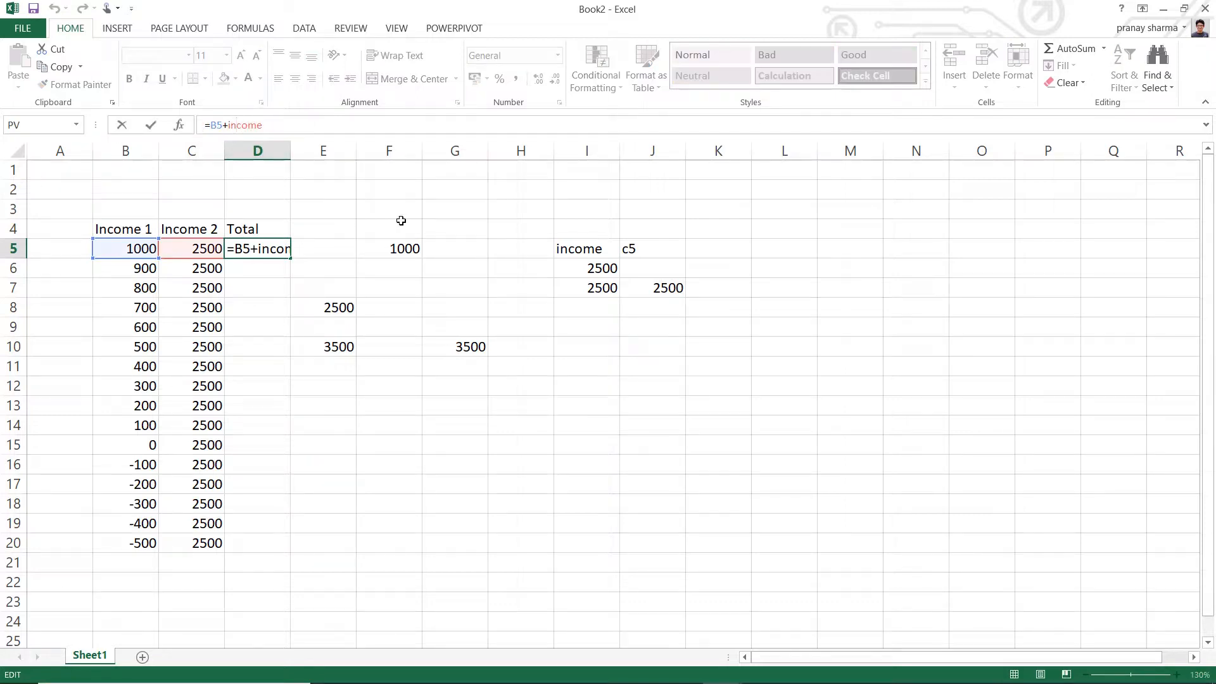
key("ctrl+Return")
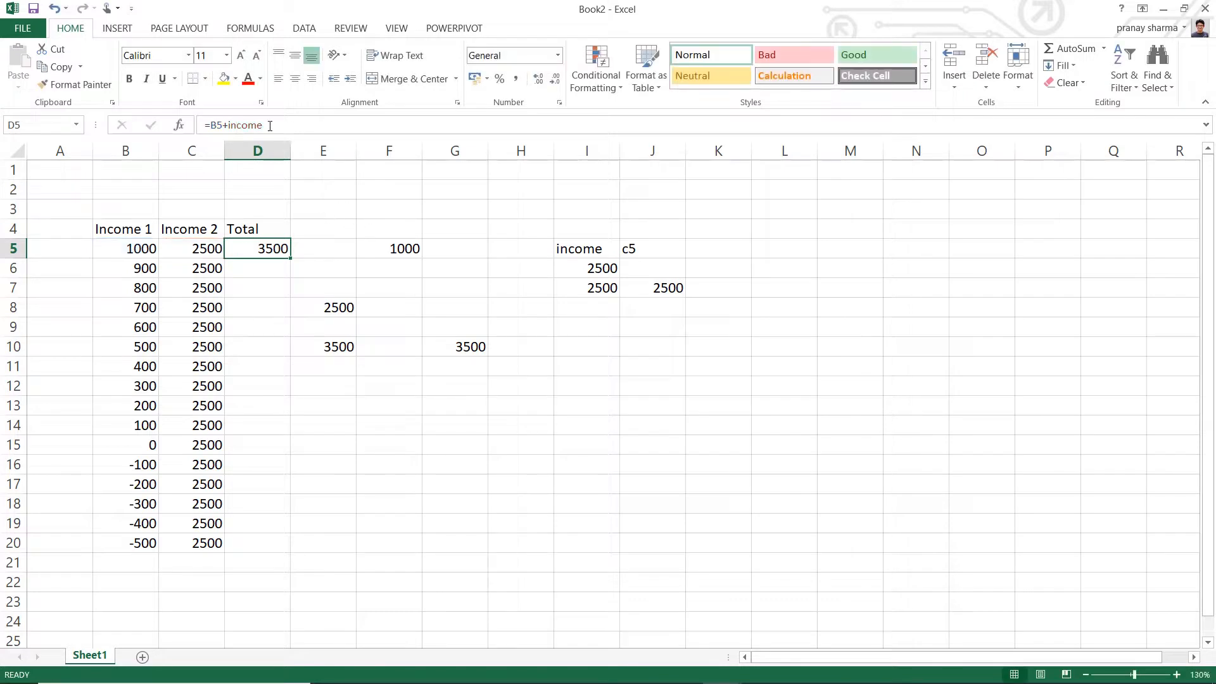
left_click(270, 126)
key("BackSpace")
key("BackSpace")
key("BackSpace")
key("BackSpace")
key("BackSpace")
key("BackSpace")
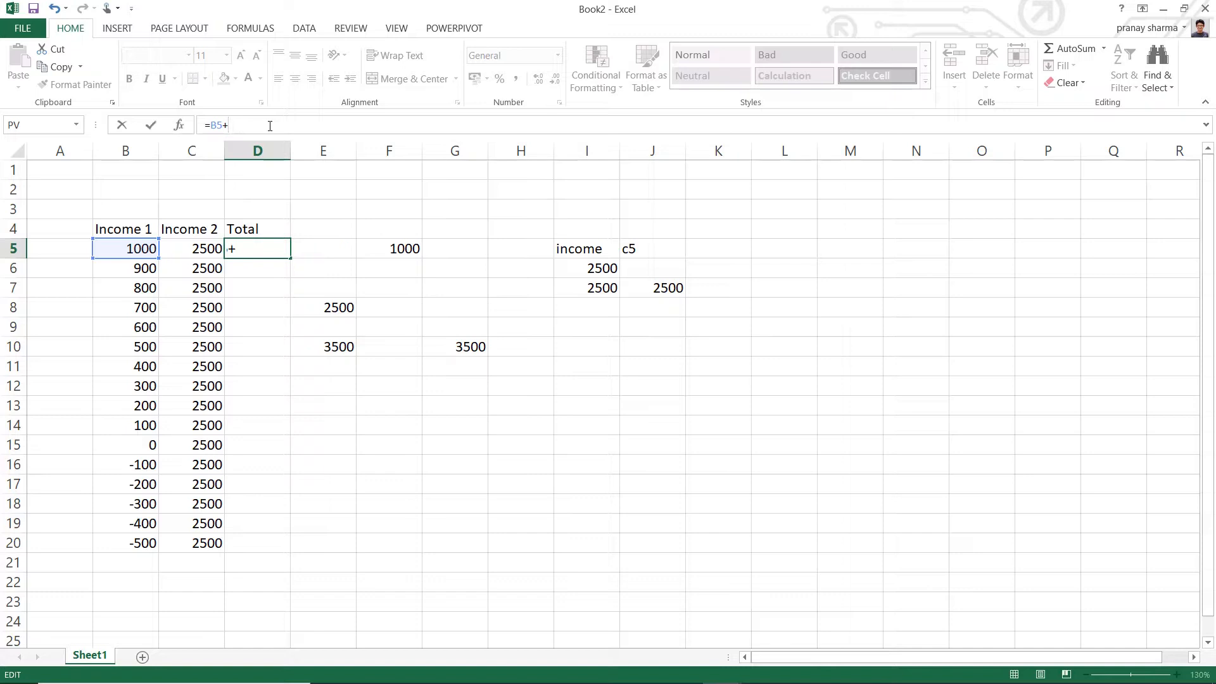
type("c5")
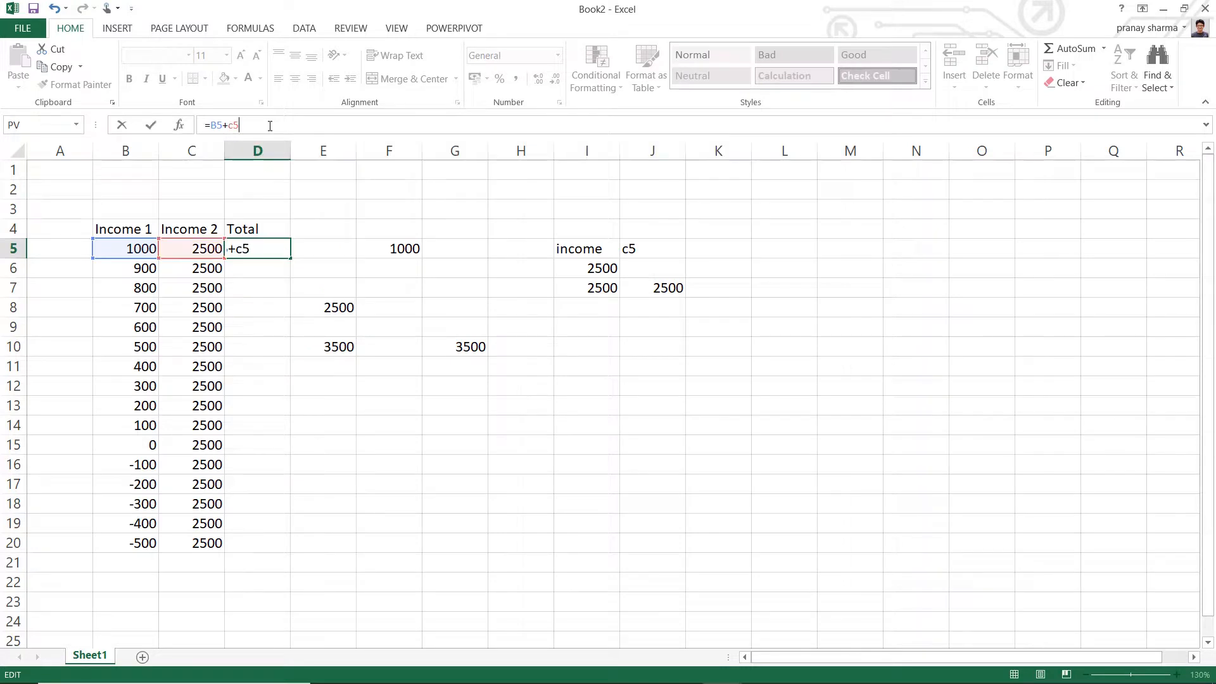
key("Return")
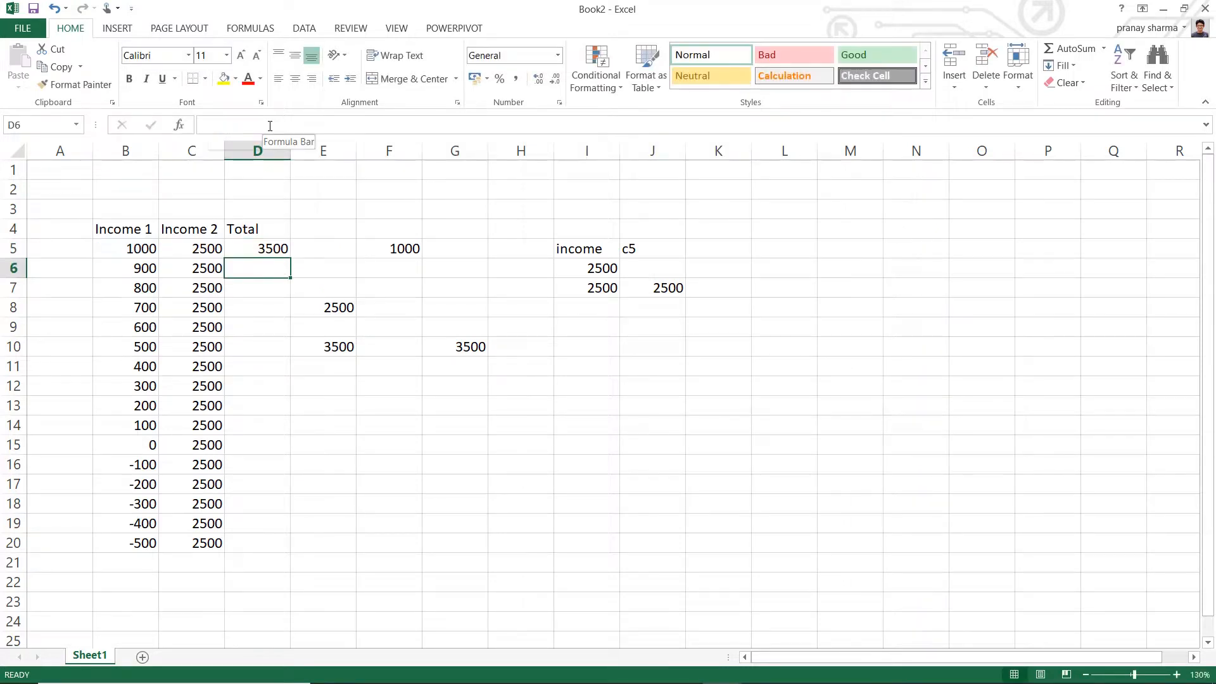
- Fill the formula of cell D5 down the Total column through cell D20
left_click(260, 252)
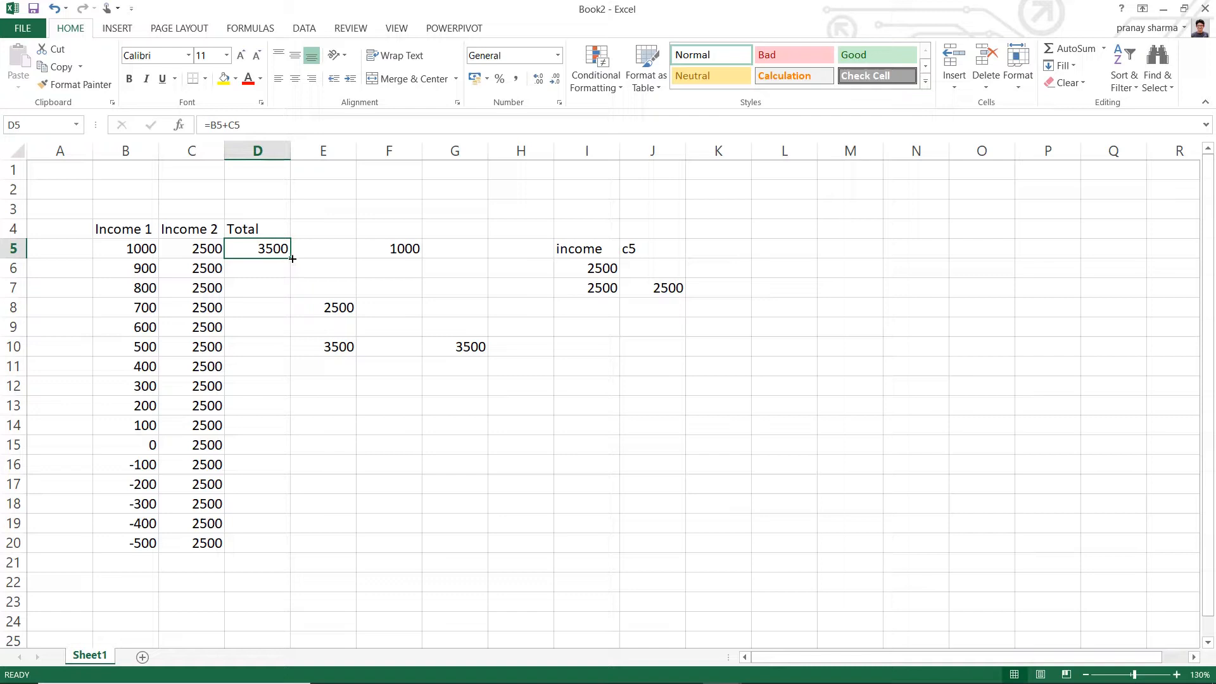
left_click_drag(292, 259, 280, 553)
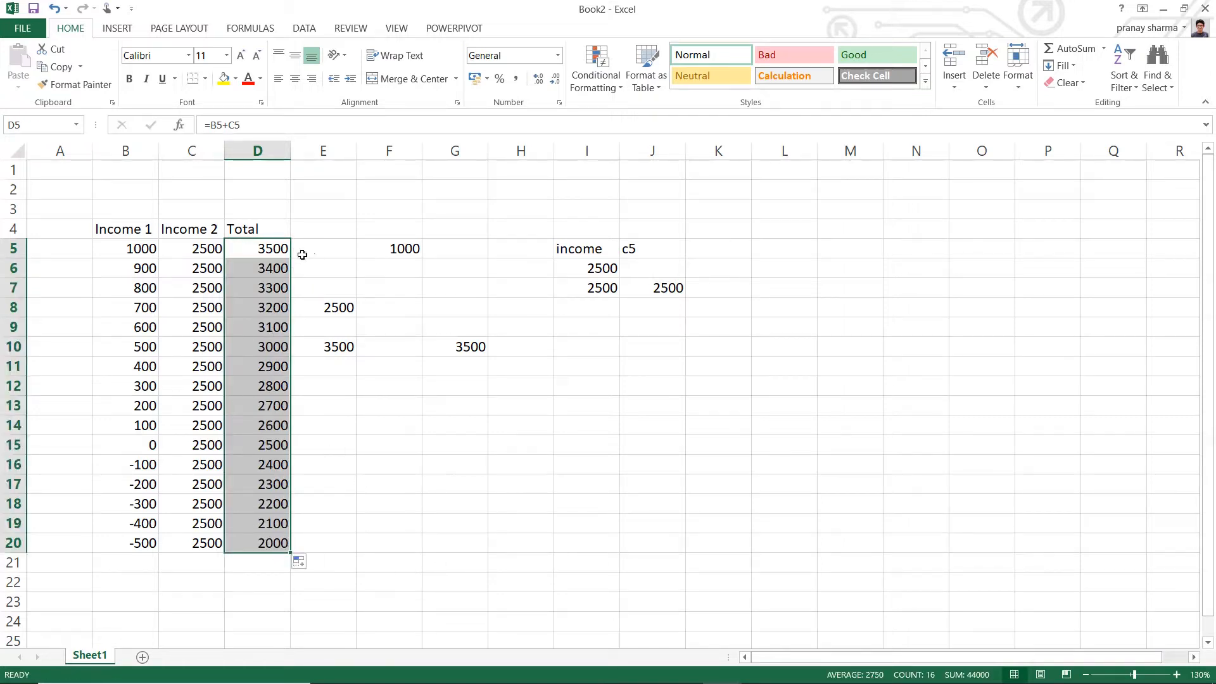
left_click(399, 472)
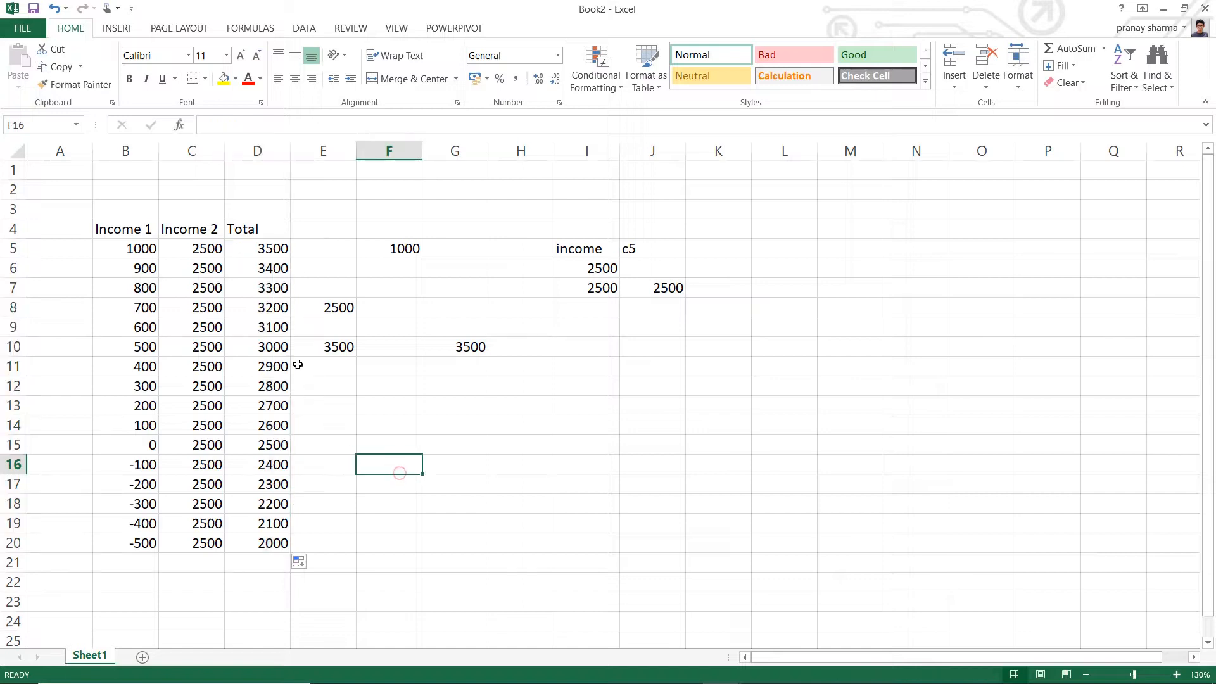
- Compare the values in row 7 and examine which cells the copied formula in D10 references
left_click(154, 291)
left_click(204, 290)
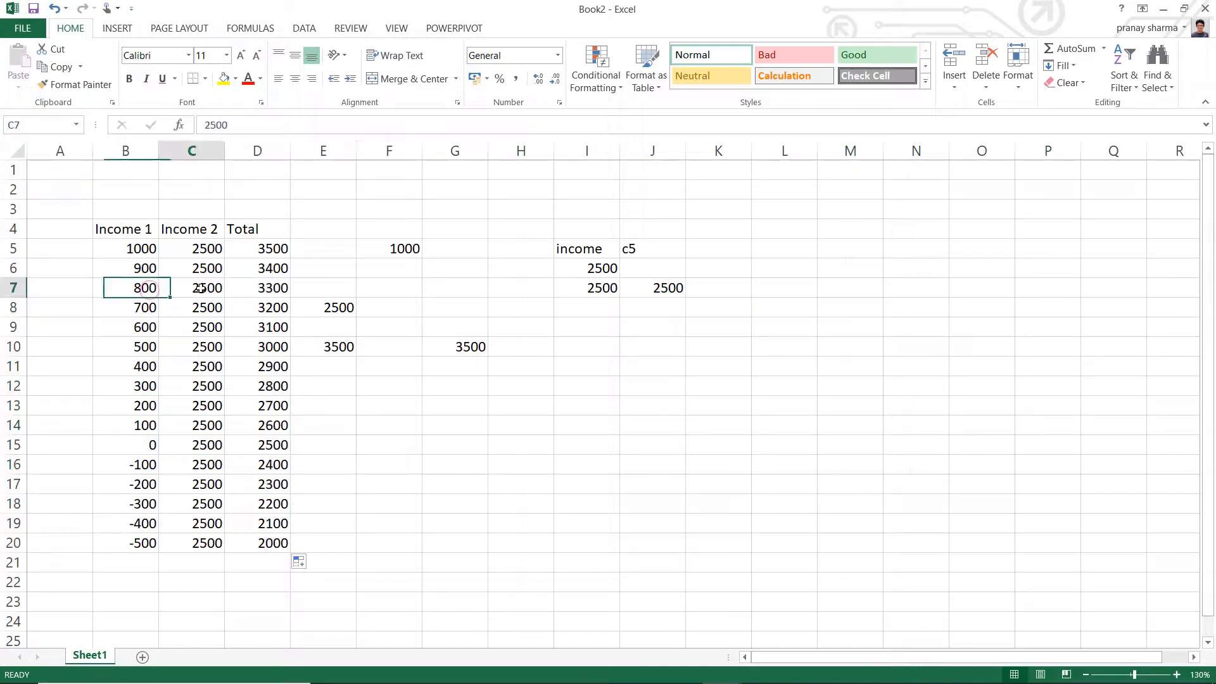
left_click(257, 290)
left_click(265, 347)
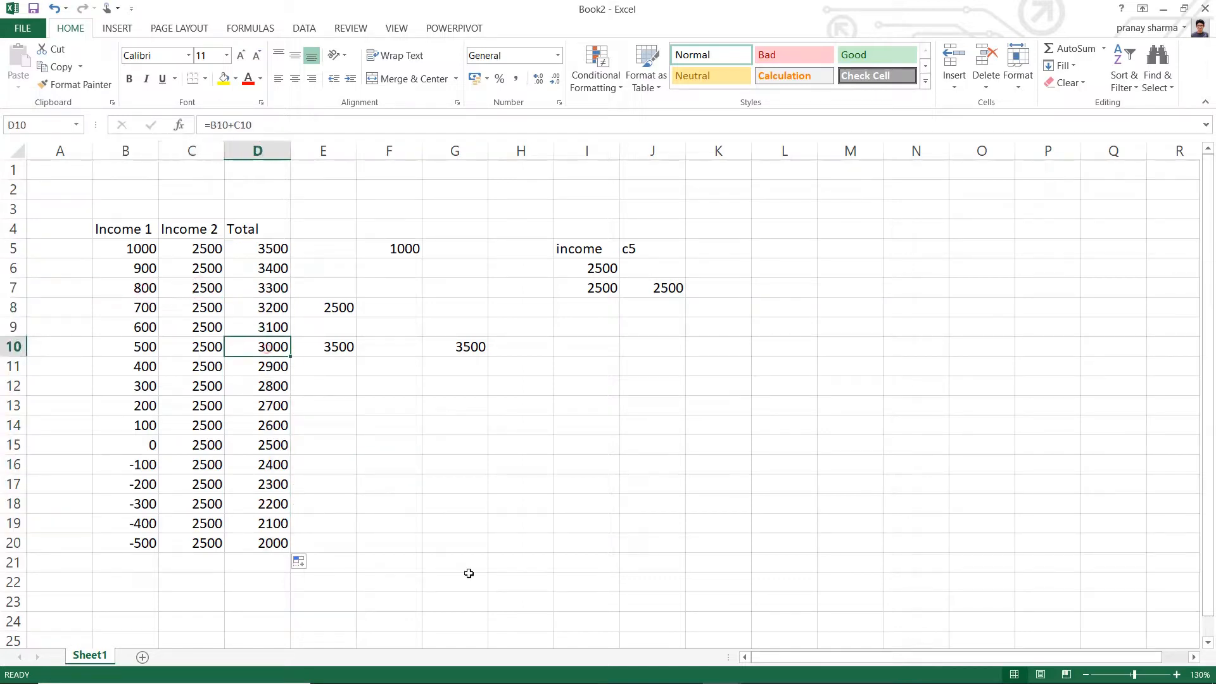
left_click(247, 125)
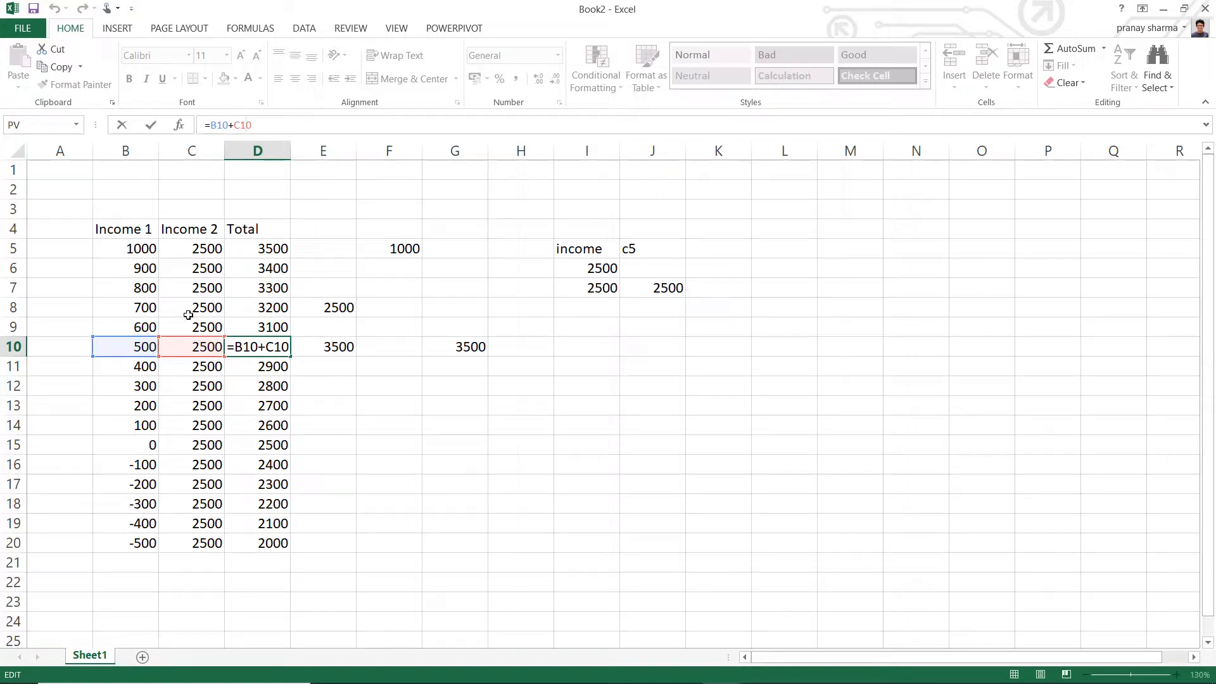
- Examine how the row references change in the Total formulas from D5 down to D17, along with the source cells B5 and C5
key("Return")
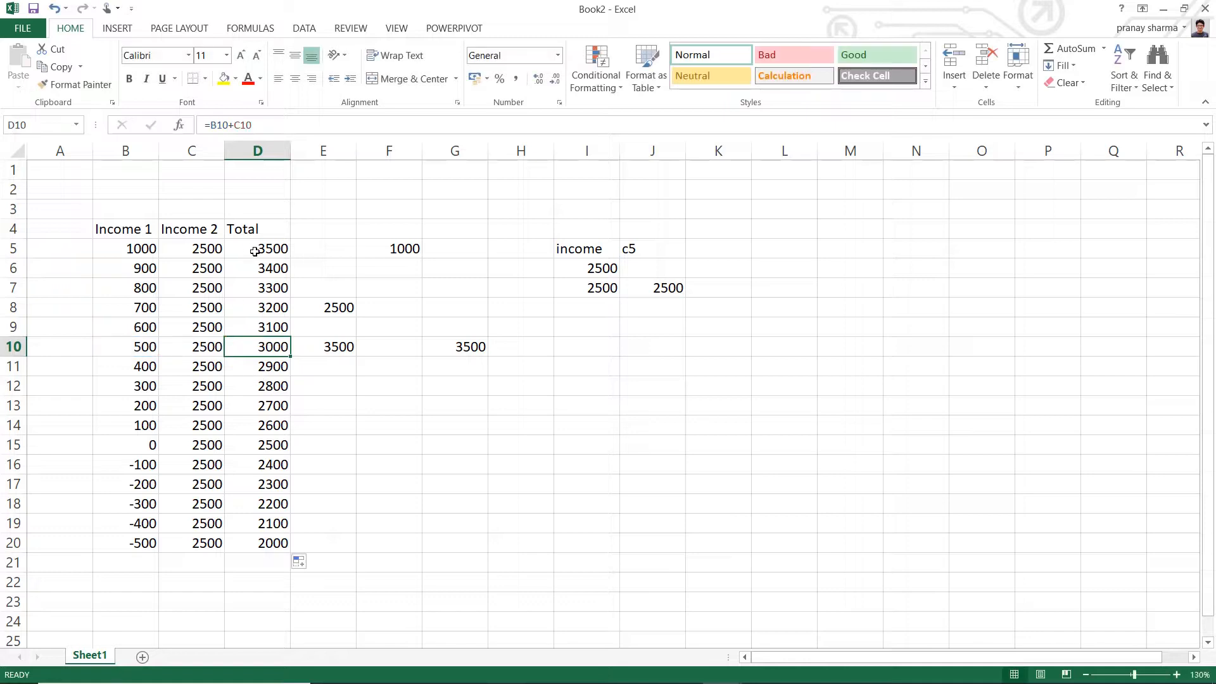
left_click(255, 252)
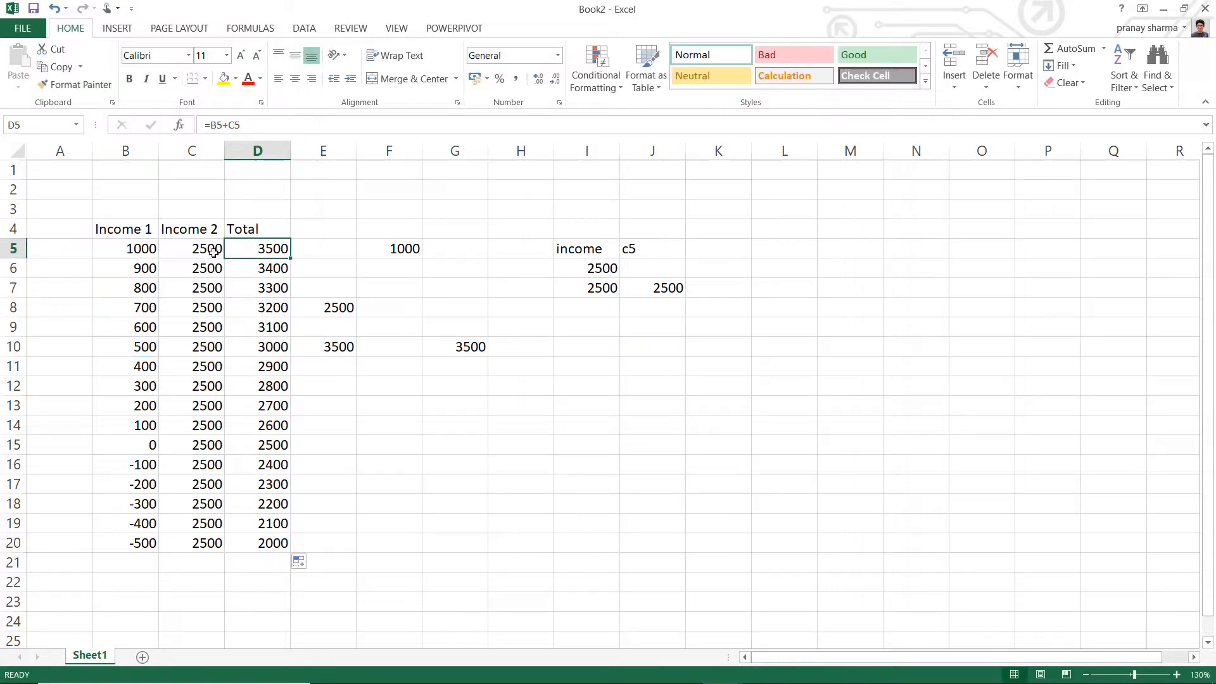
left_click(272, 266)
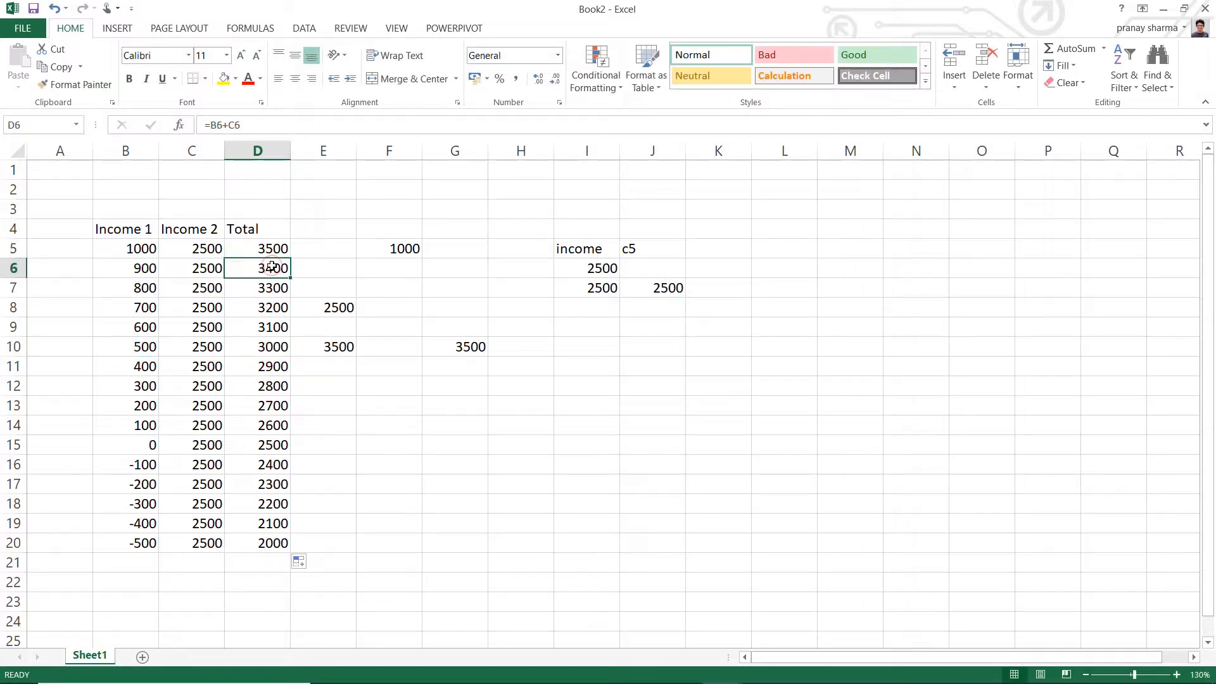
left_click(274, 288)
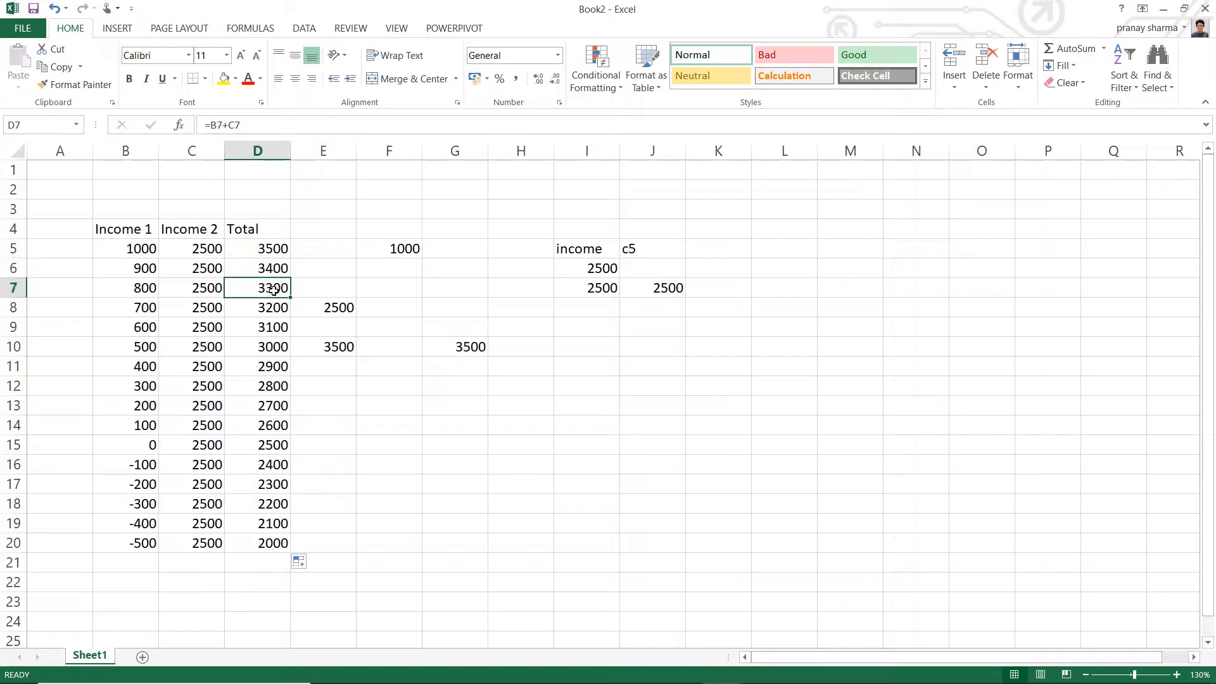
left_click(273, 310)
left_click(276, 348)
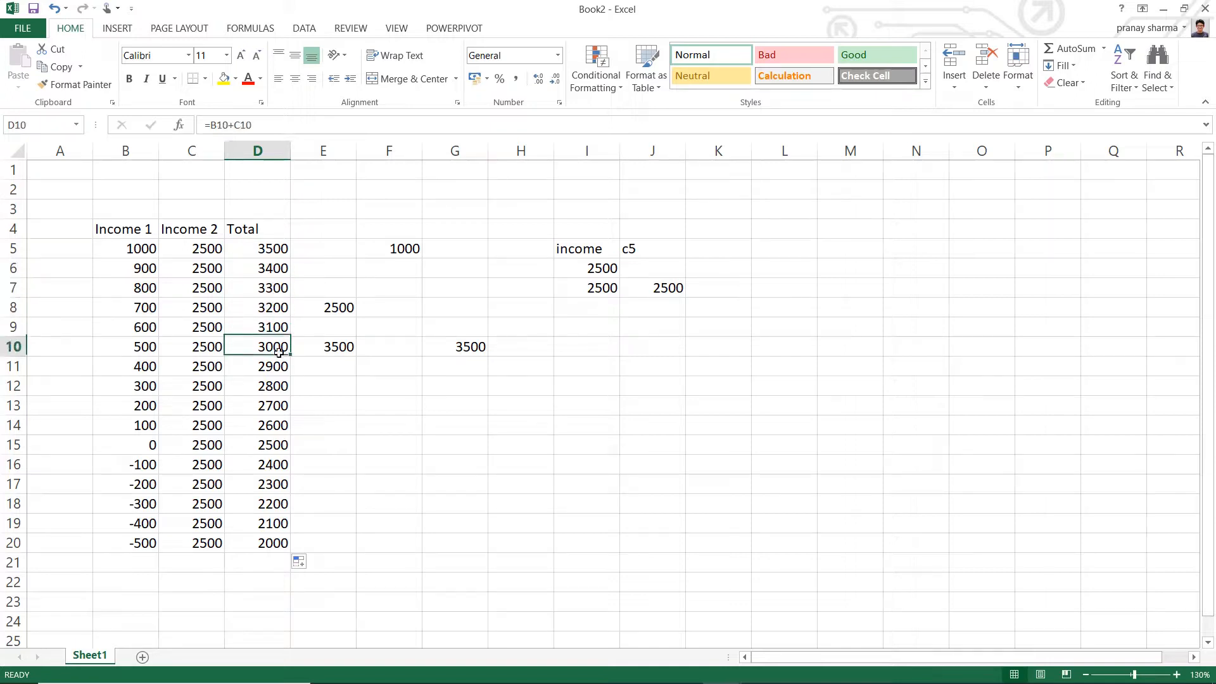
left_click(279, 387)
left_click(281, 445)
left_click(273, 484)
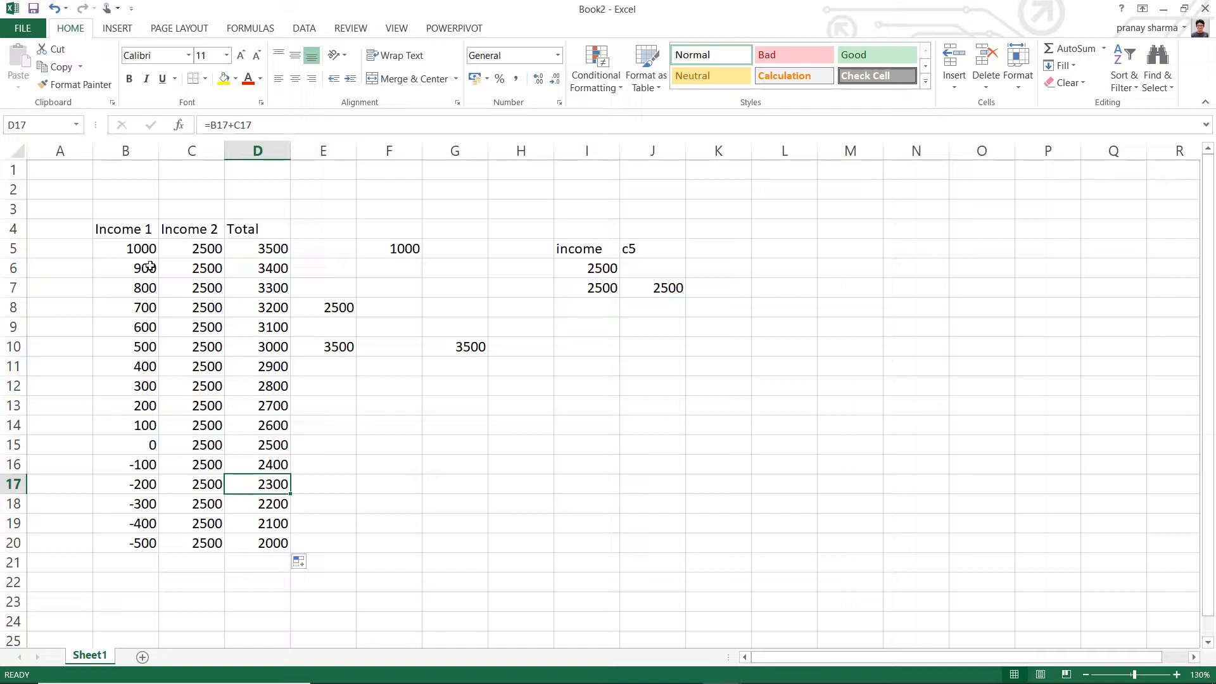
left_click(130, 248)
left_click(184, 248)
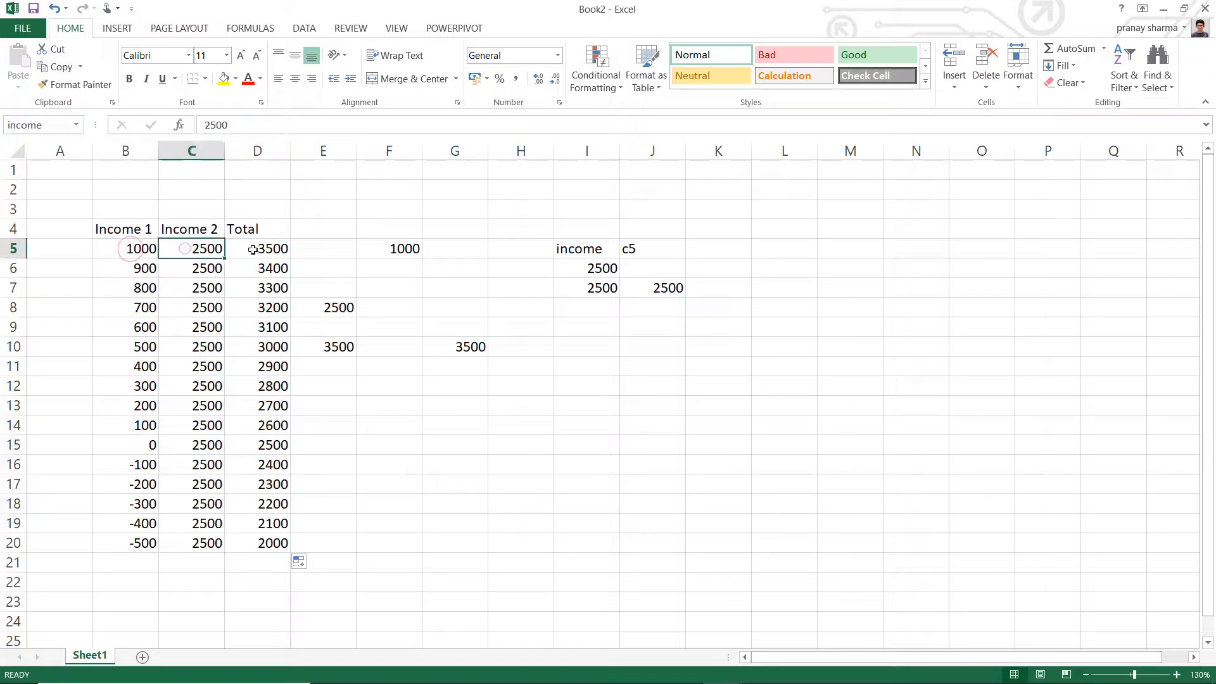
- Fill the formula of cell D5 across row 5 through cell L5
left_click(253, 250)
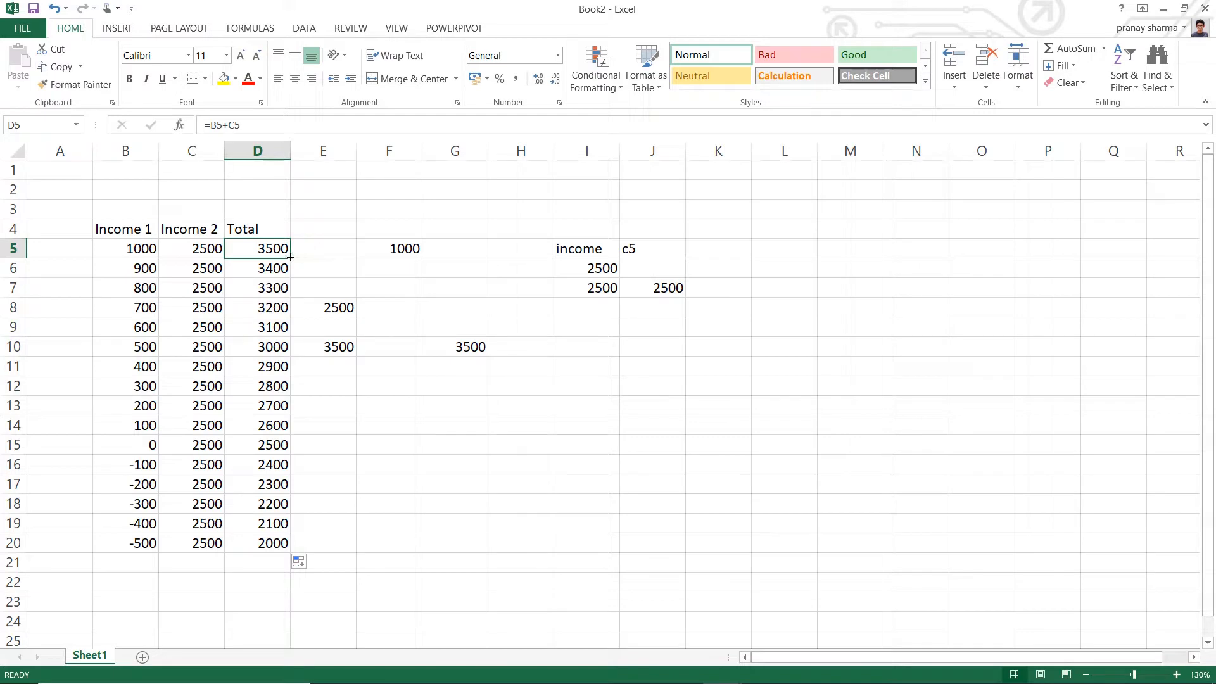
left_click_drag(290, 257, 823, 258)
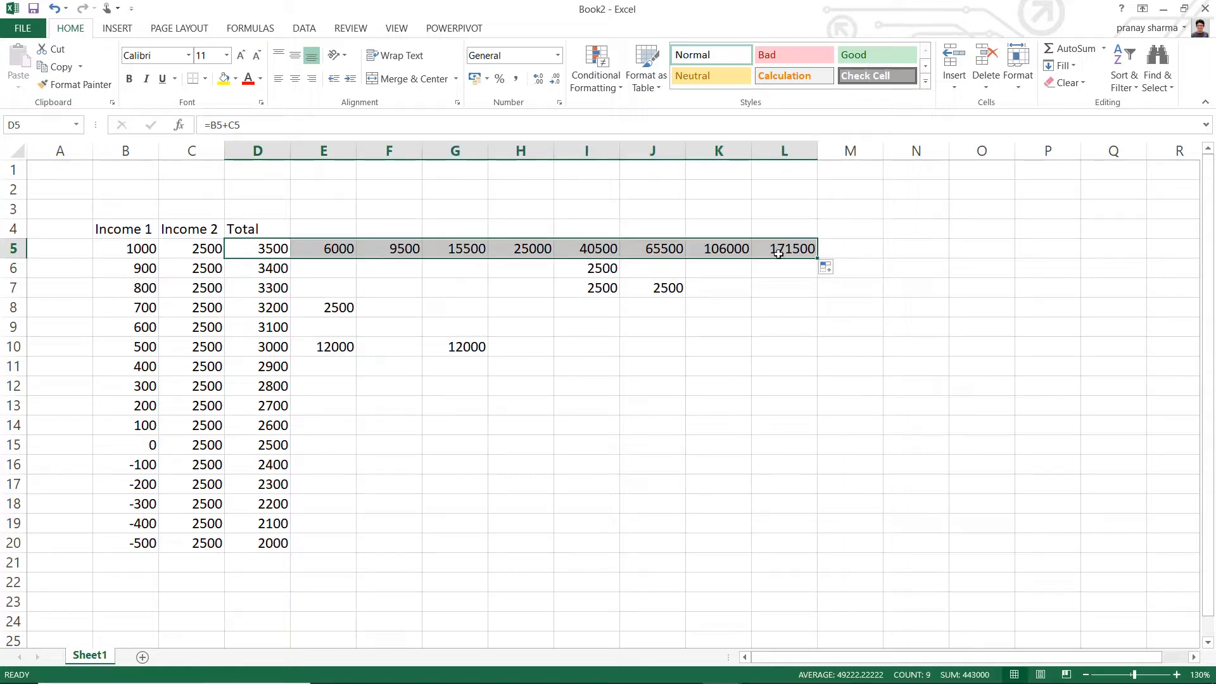
left_click(702, 421)
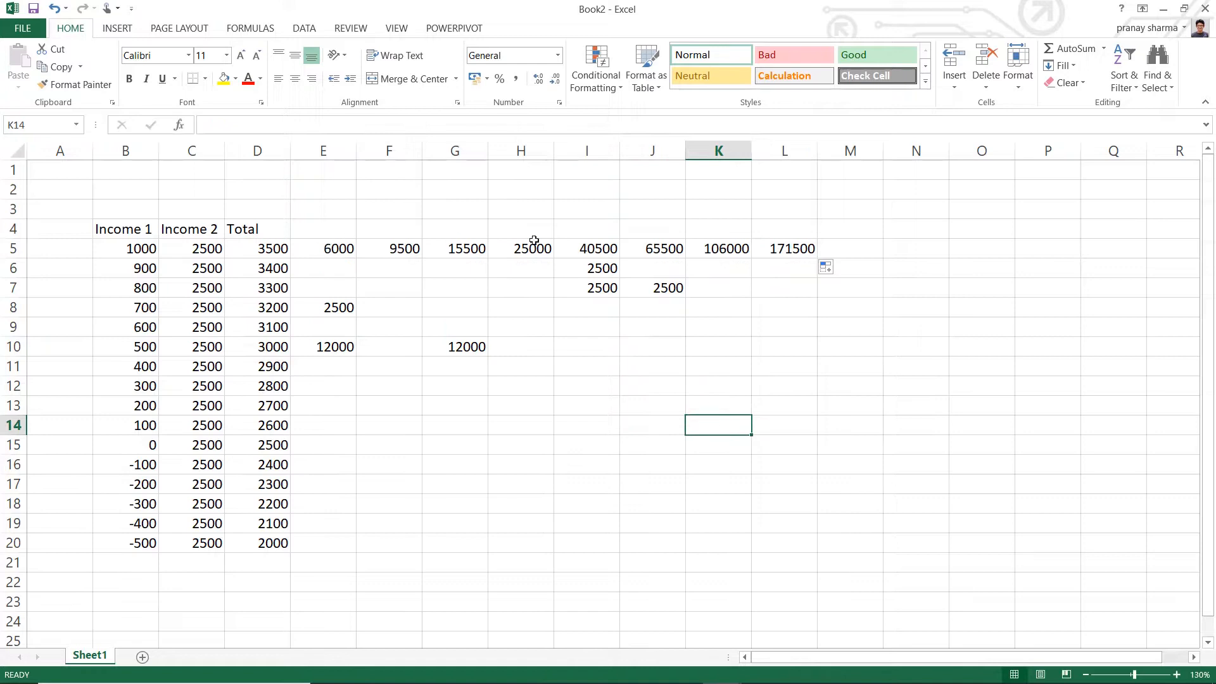
- Examine which cells the formulas in D5, E5, F5 and G5 reference across row 5
left_click(403, 248)
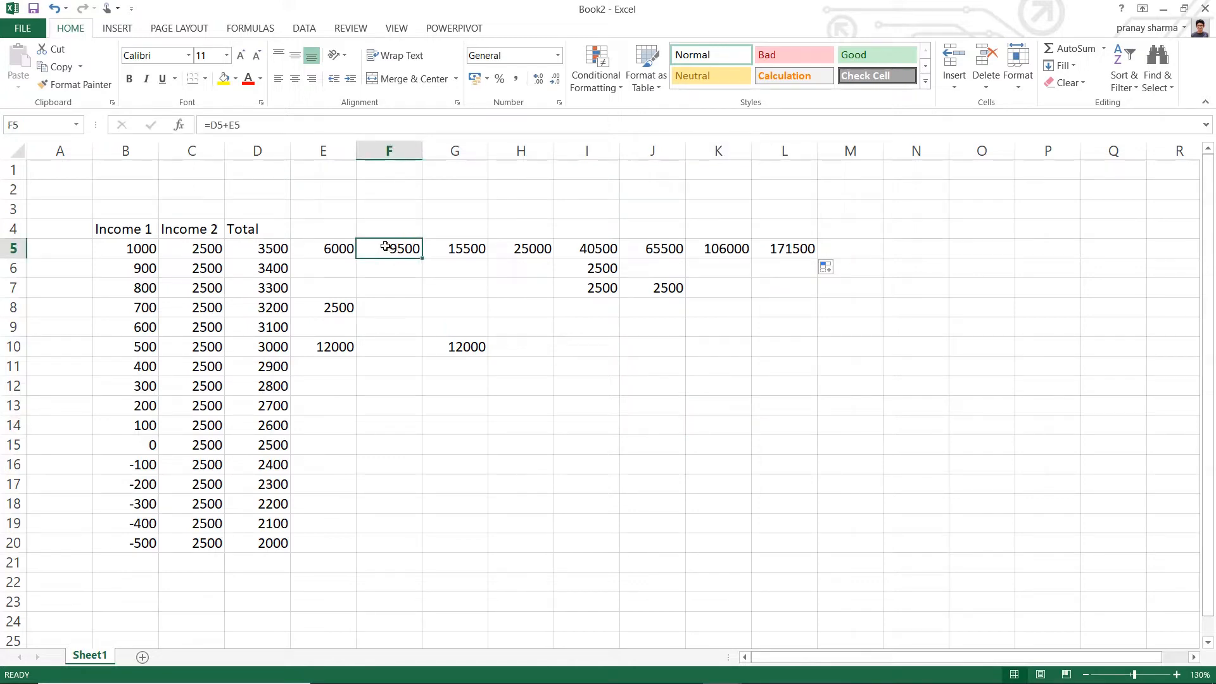
left_click(223, 127)
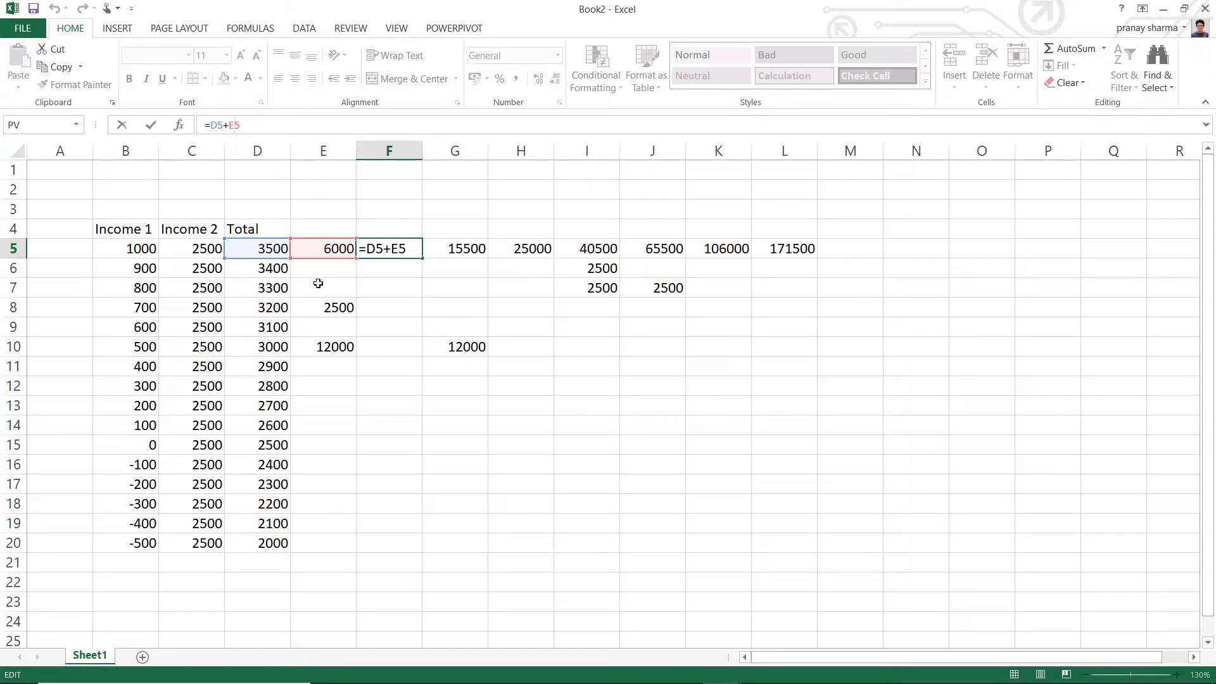
key("Escape")
left_click(246, 247)
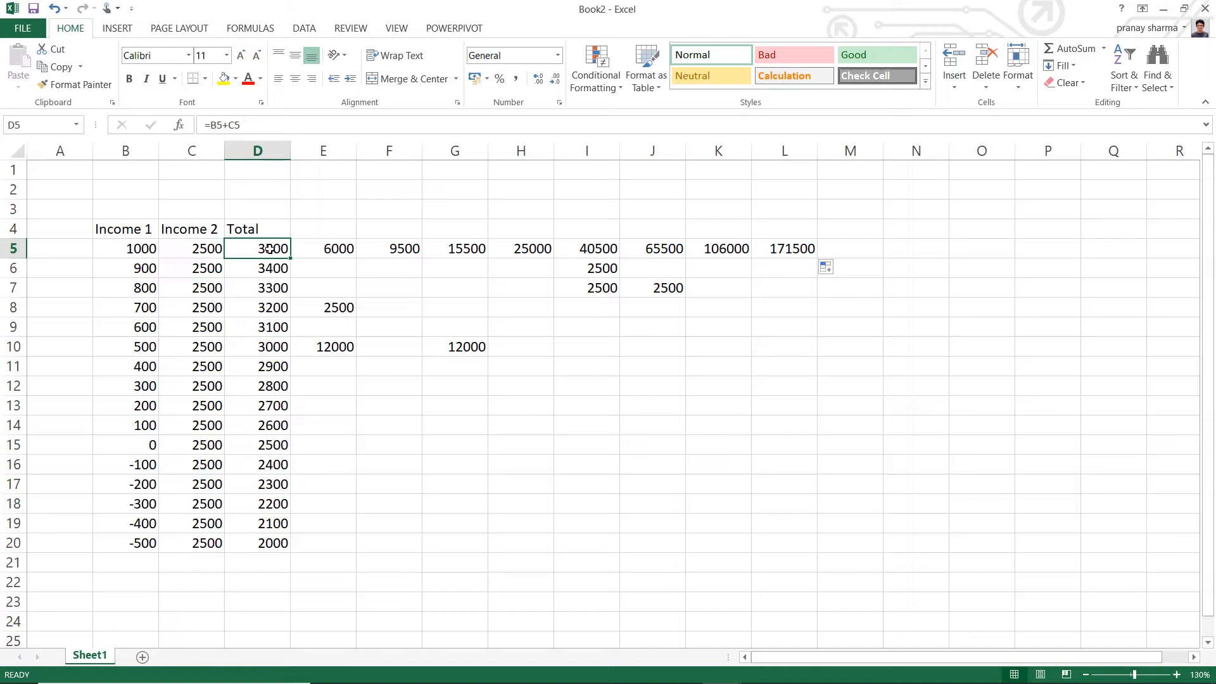
left_click(328, 249)
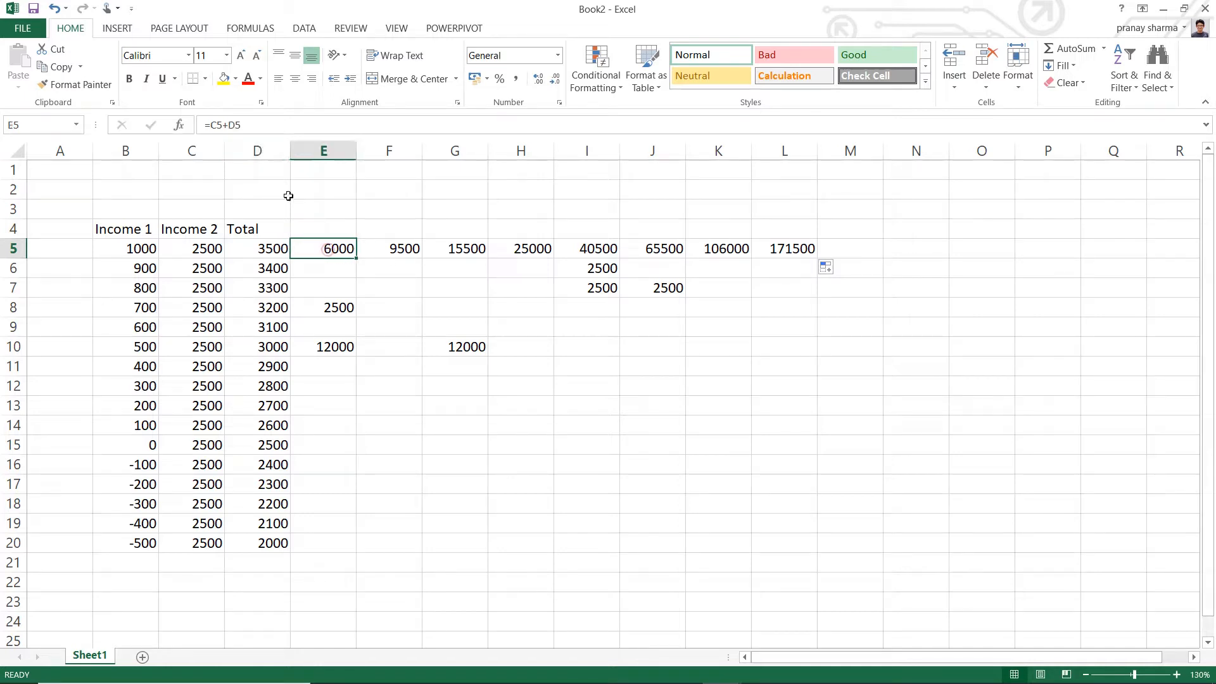
left_click(400, 245)
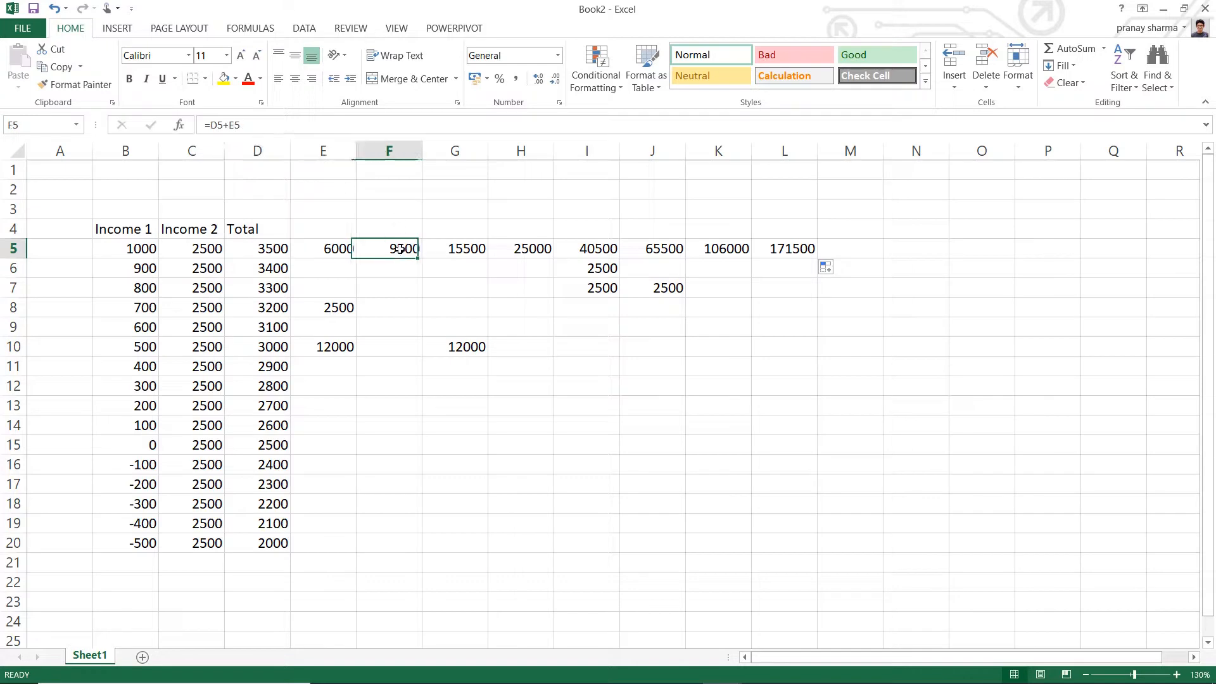
left_click(472, 247)
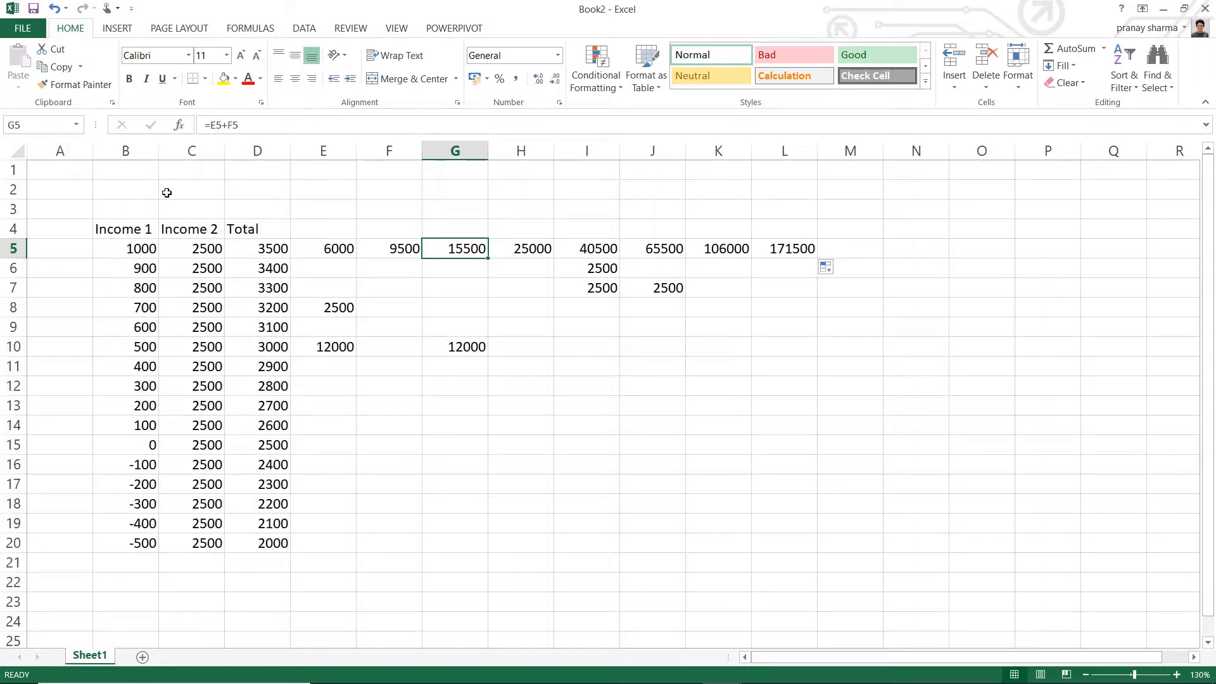
- Clear the copied formulas from E5:L5 and the leftover practice values from E5:K11
left_click_drag(323, 249, 790, 243)
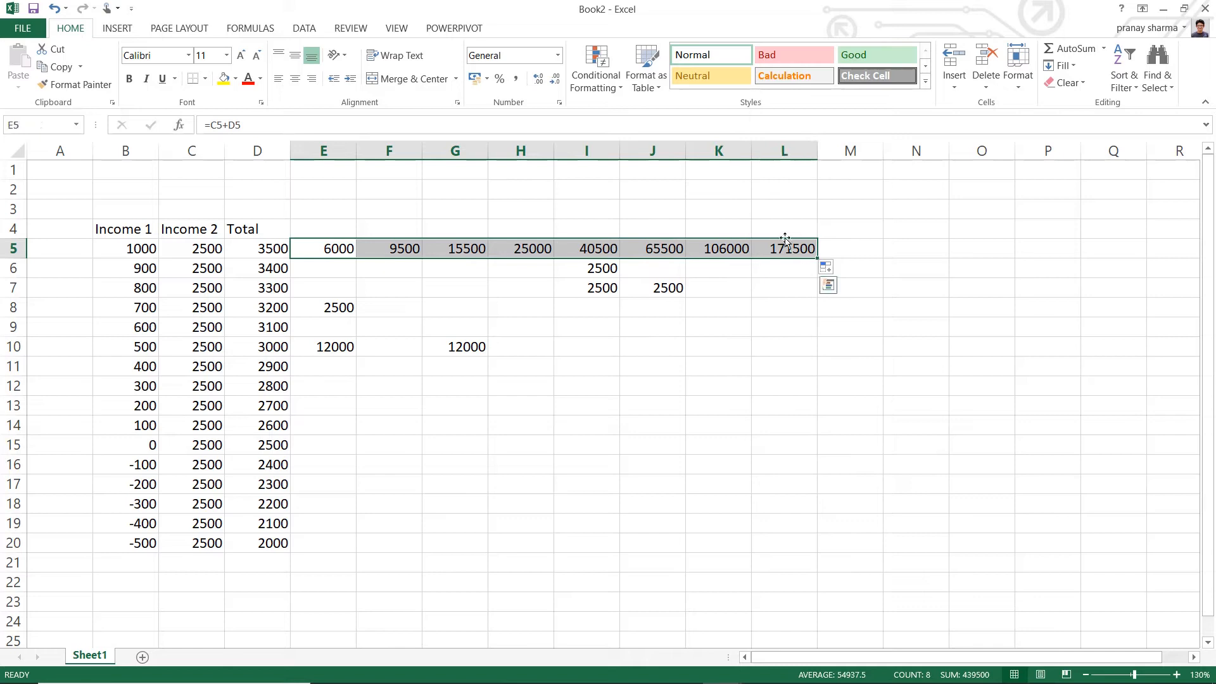
key("Delete")
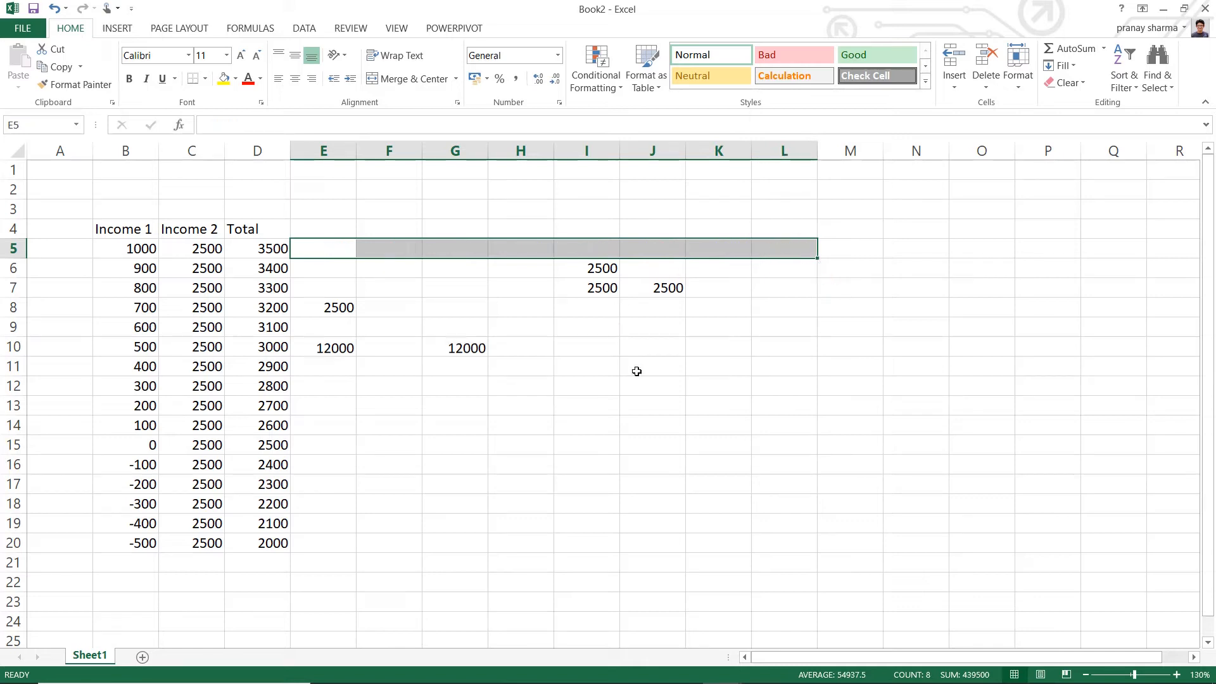
left_click(479, 358)
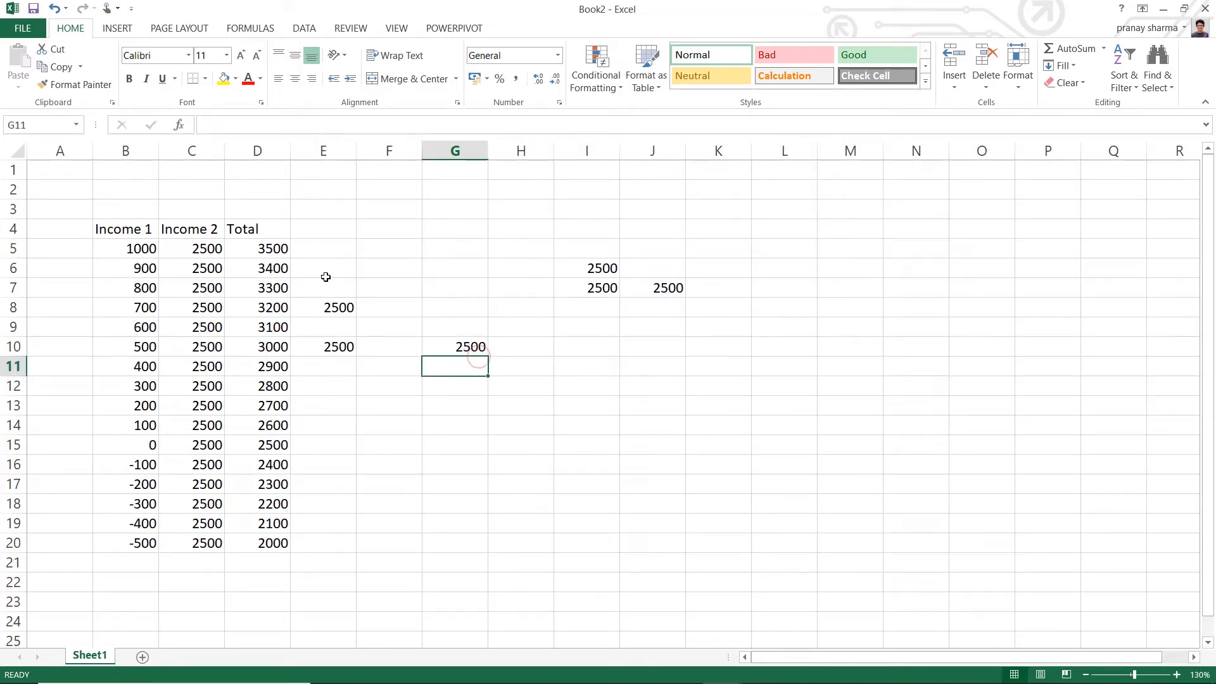
left_click(326, 253)
left_click_drag(326, 253, 715, 368)
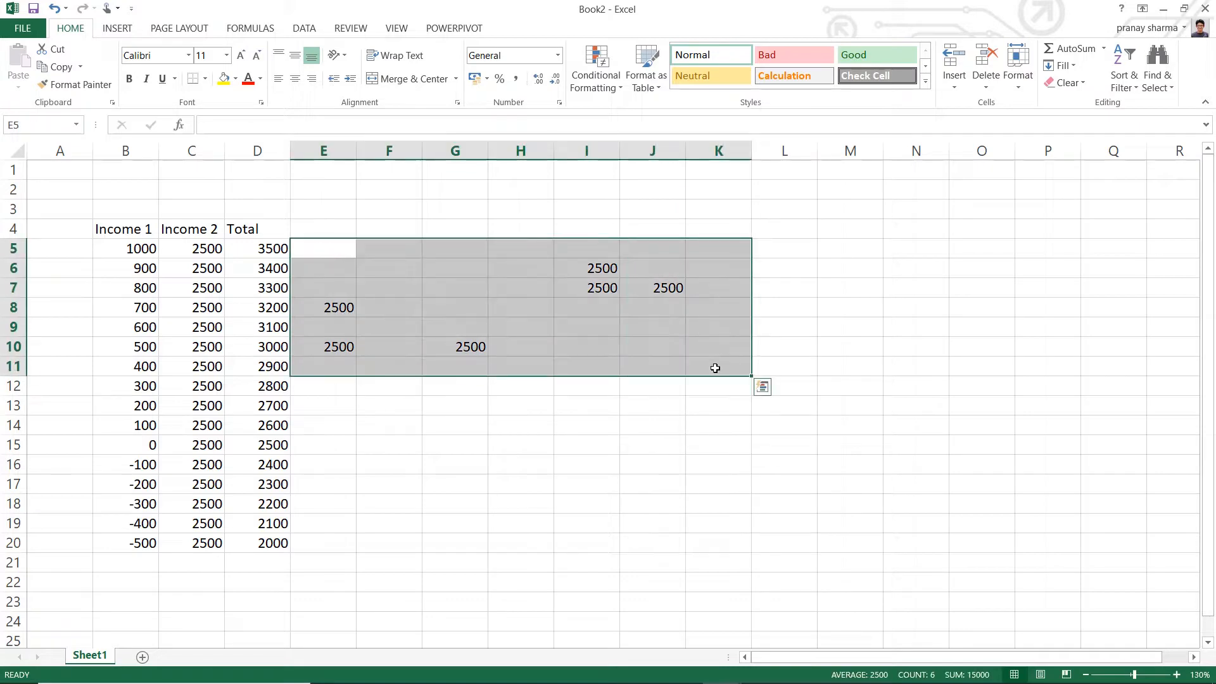
key("Delete")
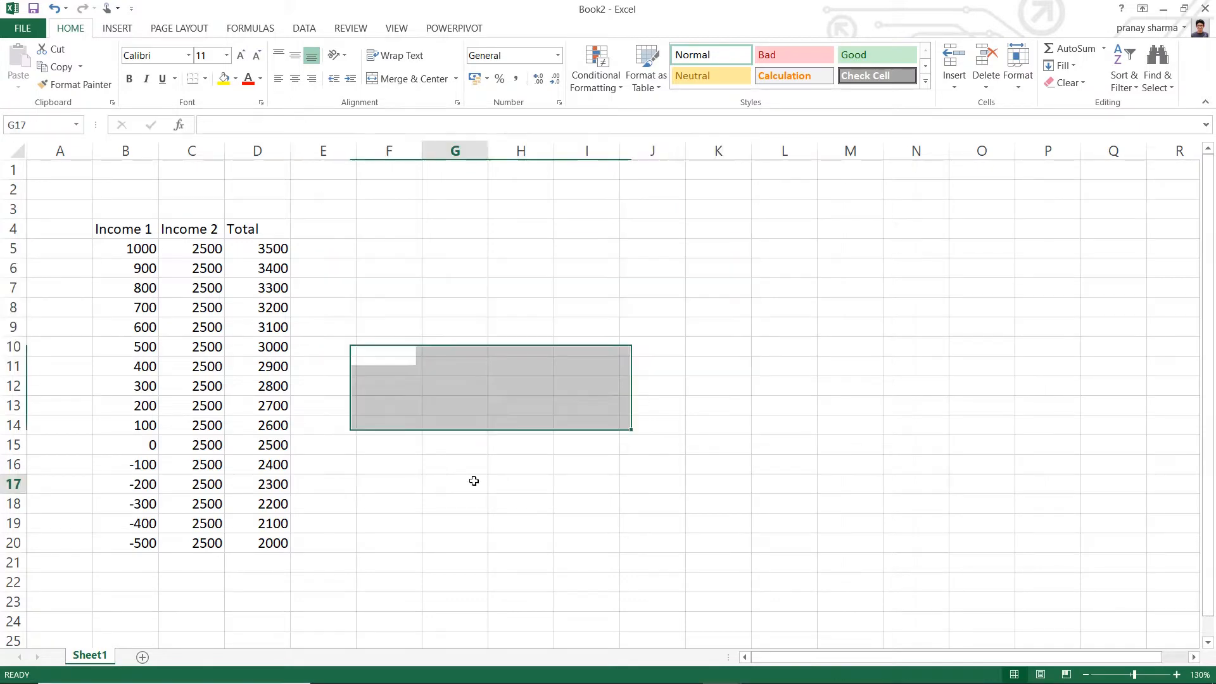
left_click(475, 483)
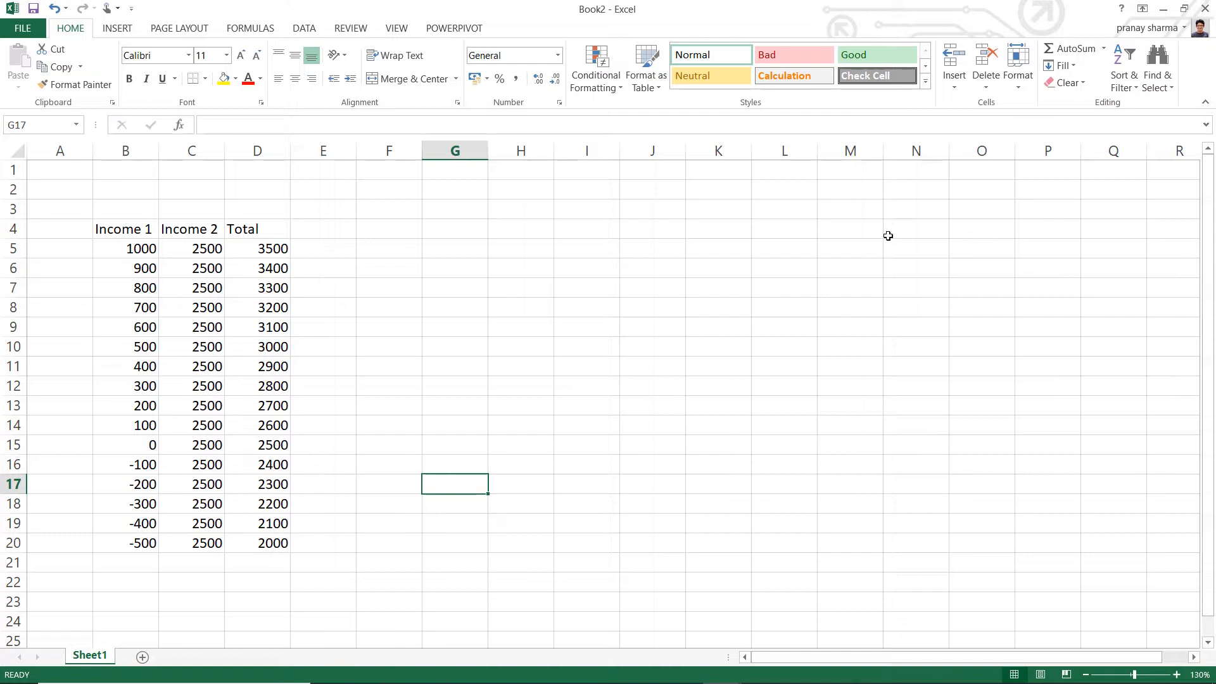
- Enter the starting numbers 1 and 2 in cells M5 and M6
left_click(655, 252)
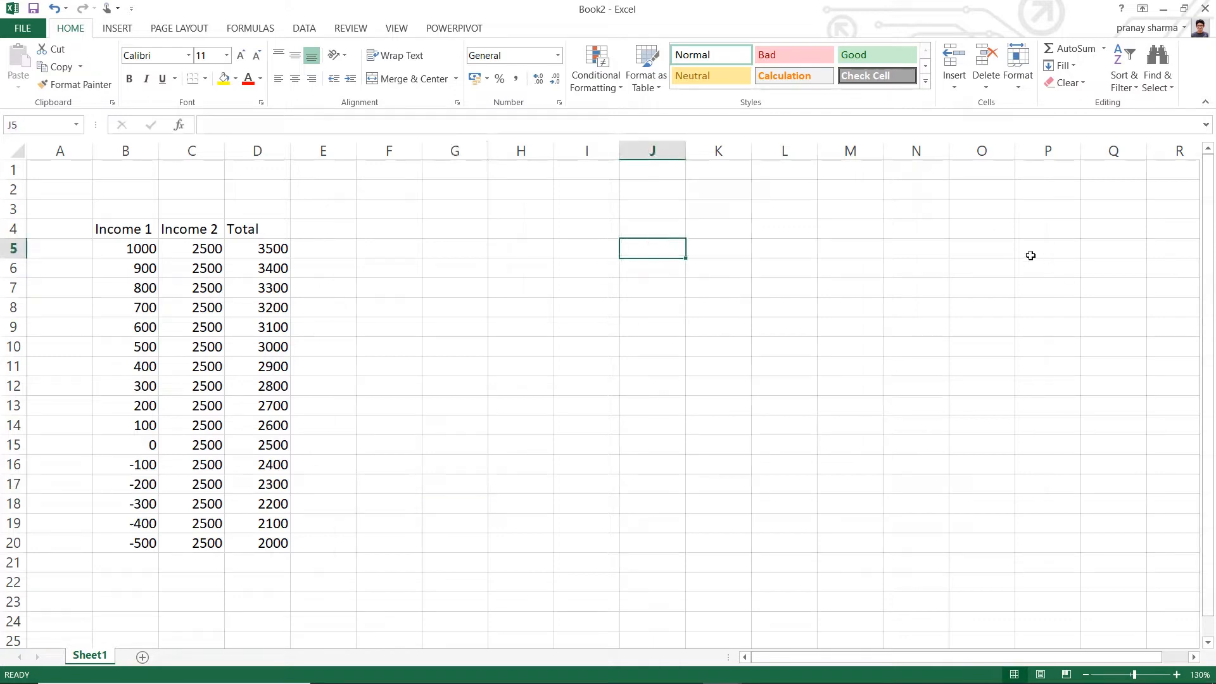
left_click(860, 248)
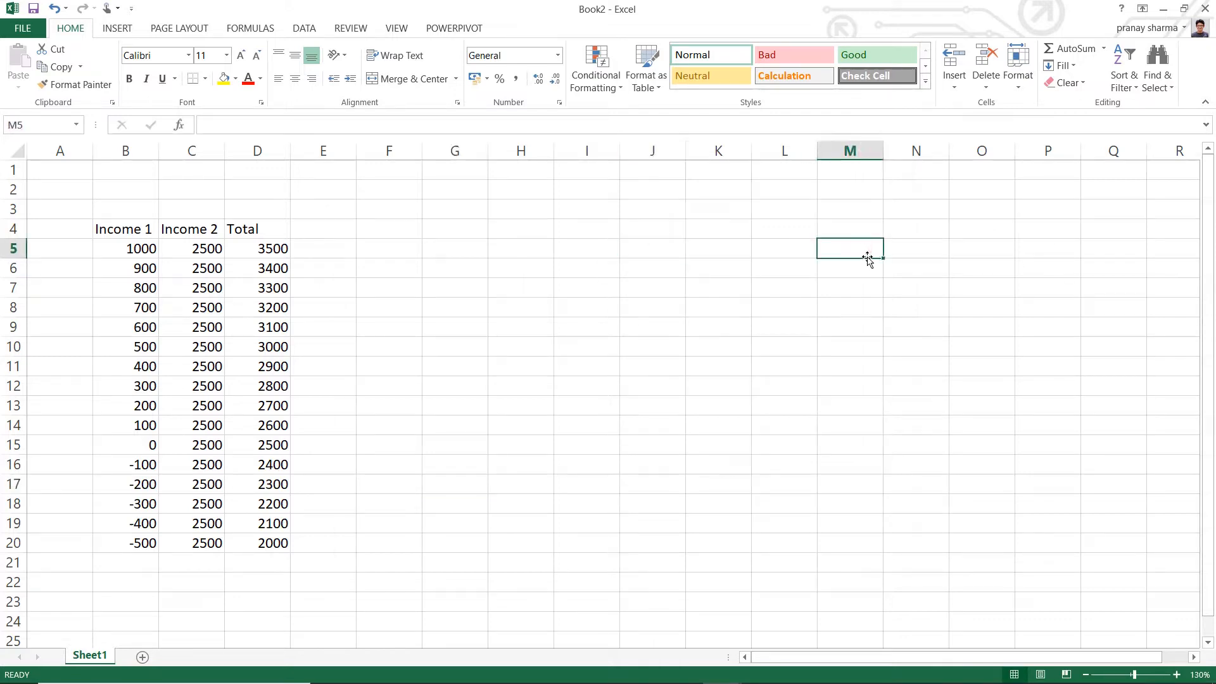
type("1")
key("Return")
type("2")
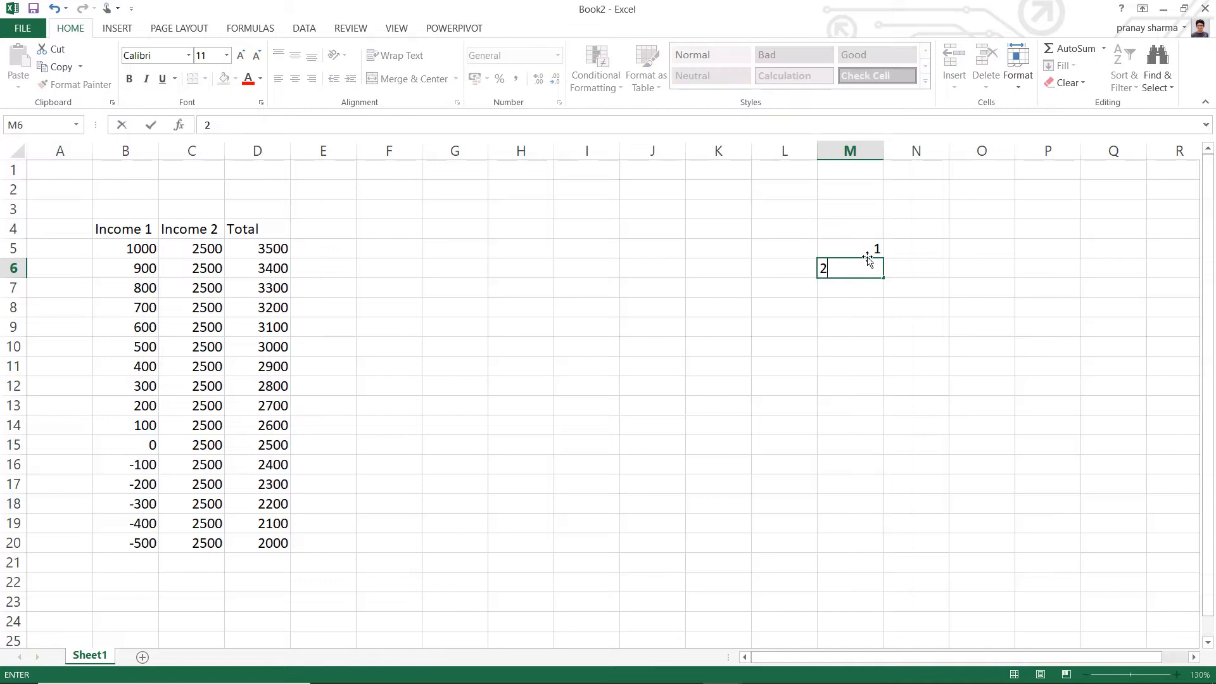
key("Return")
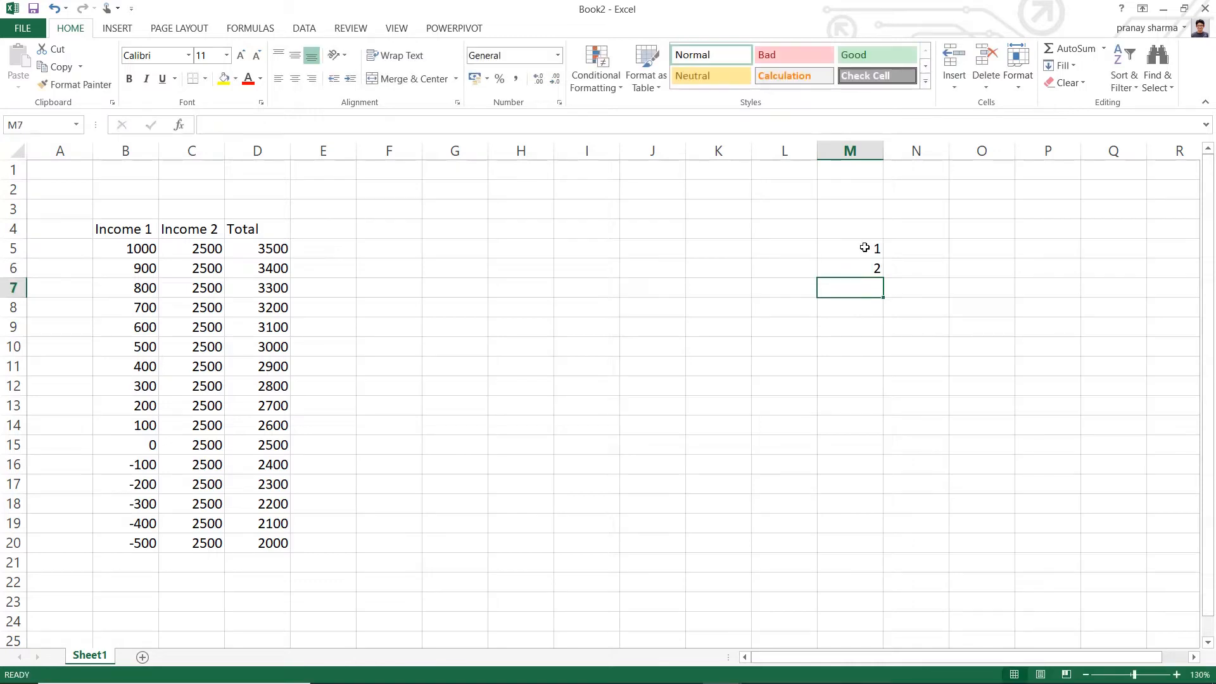
- Fill the number series from M5:M6 down column M through cell M20
left_click_drag(858, 247, 863, 266)
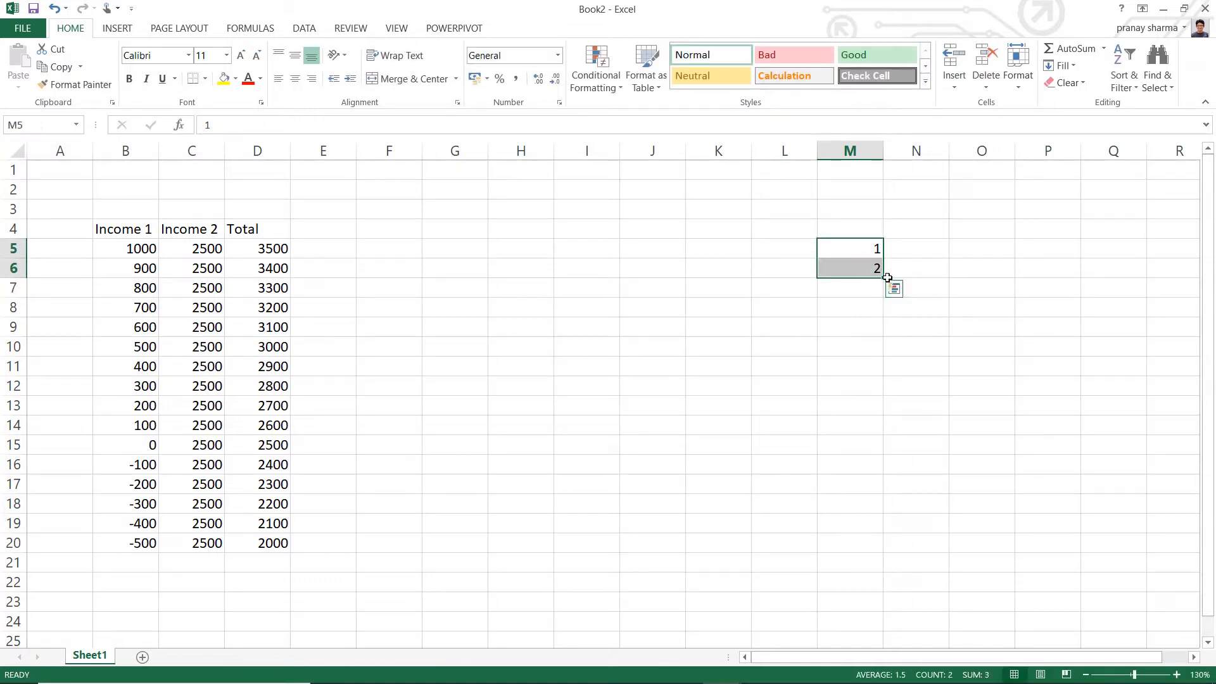
left_click(887, 281)
left_click_drag(864, 249, 873, 620)
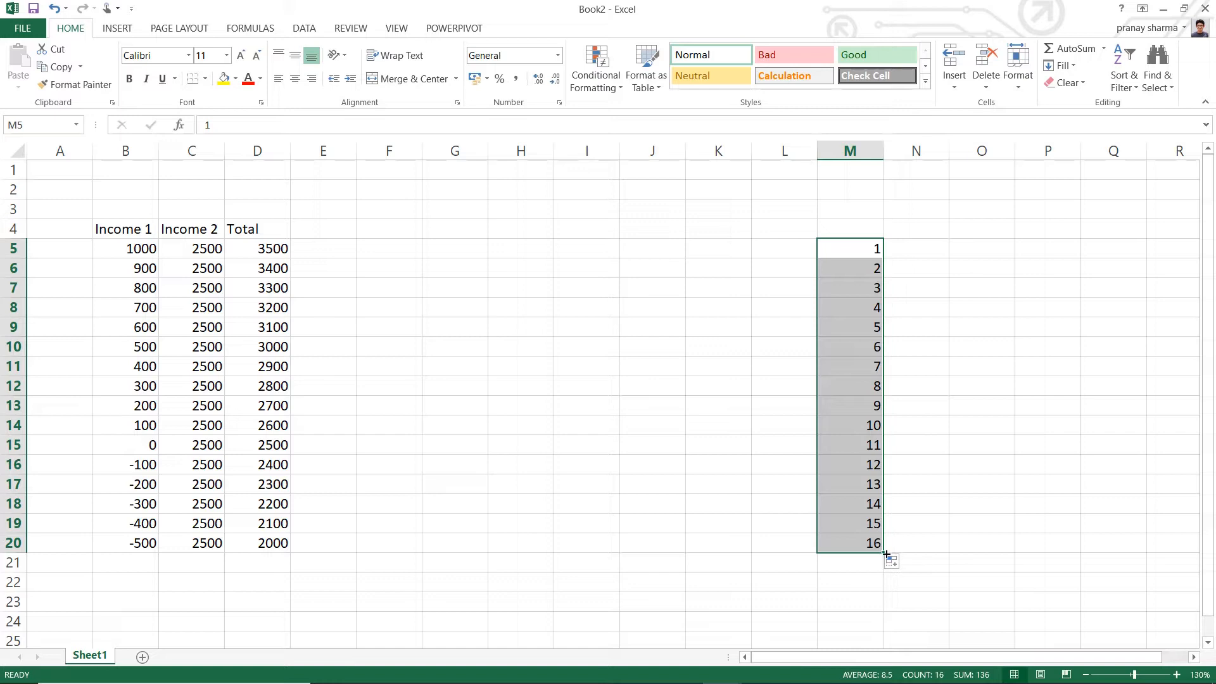
- Extend the number series in column M down through cell M299, then select cell N5 beside its first value
mouse_move(886, 555)
left_mouse_down()
mouse_move(879, 677)
mouse_move(876, 569)
left_mouse_up()
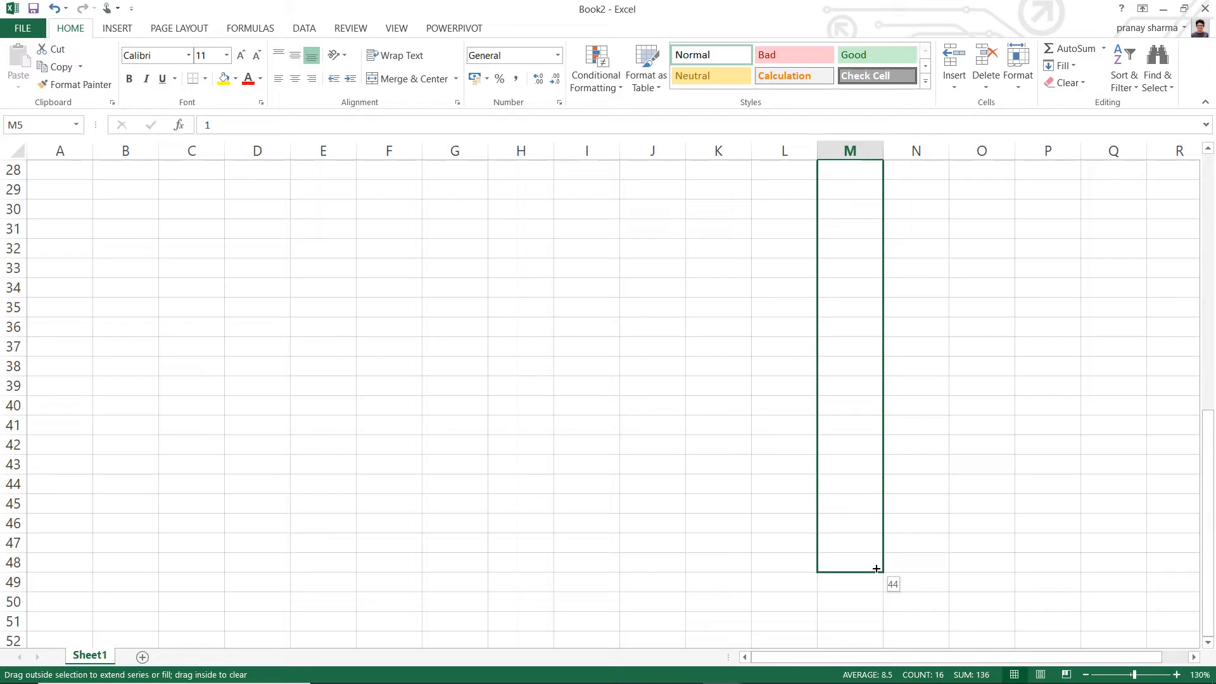
left_click_drag(876, 572, 880, 610)
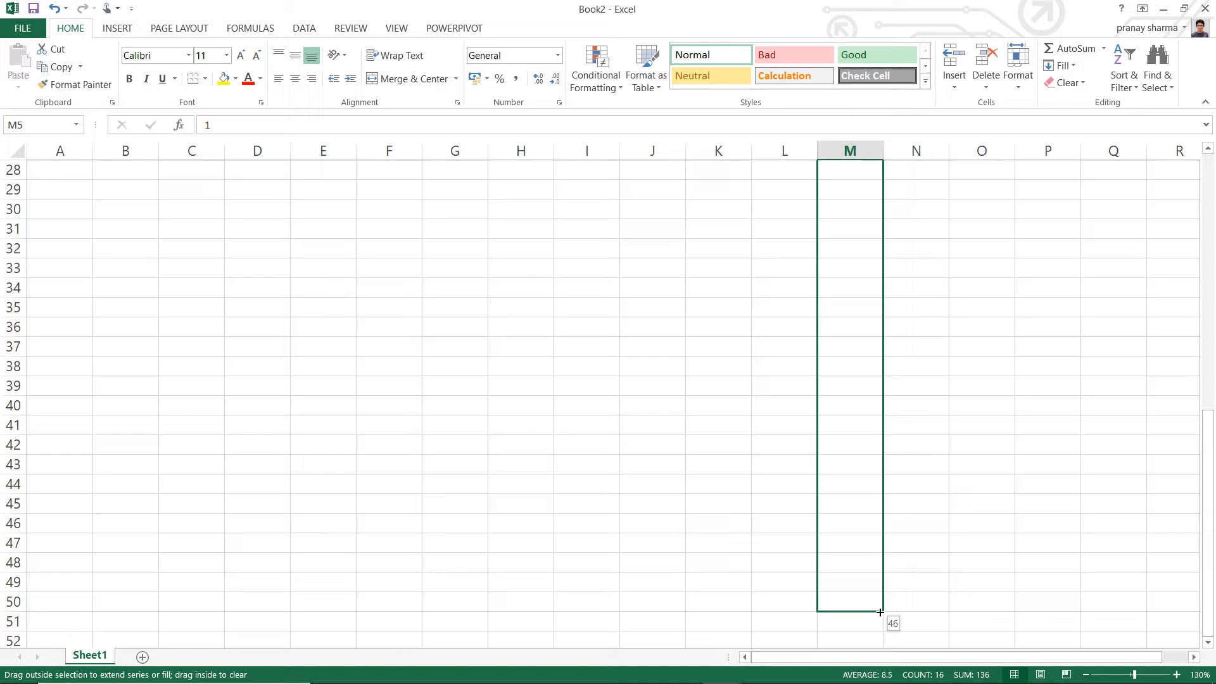
left_click_drag(880, 612, 821, 449)
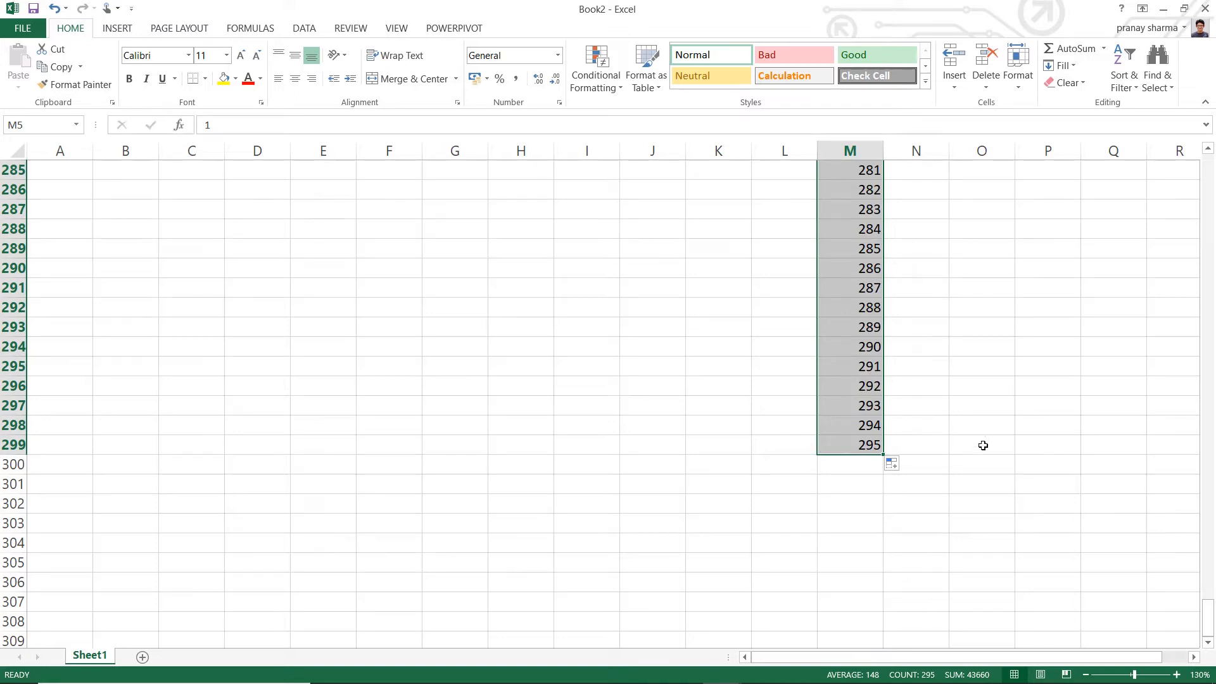
scroll(992, 448, "up", 20)
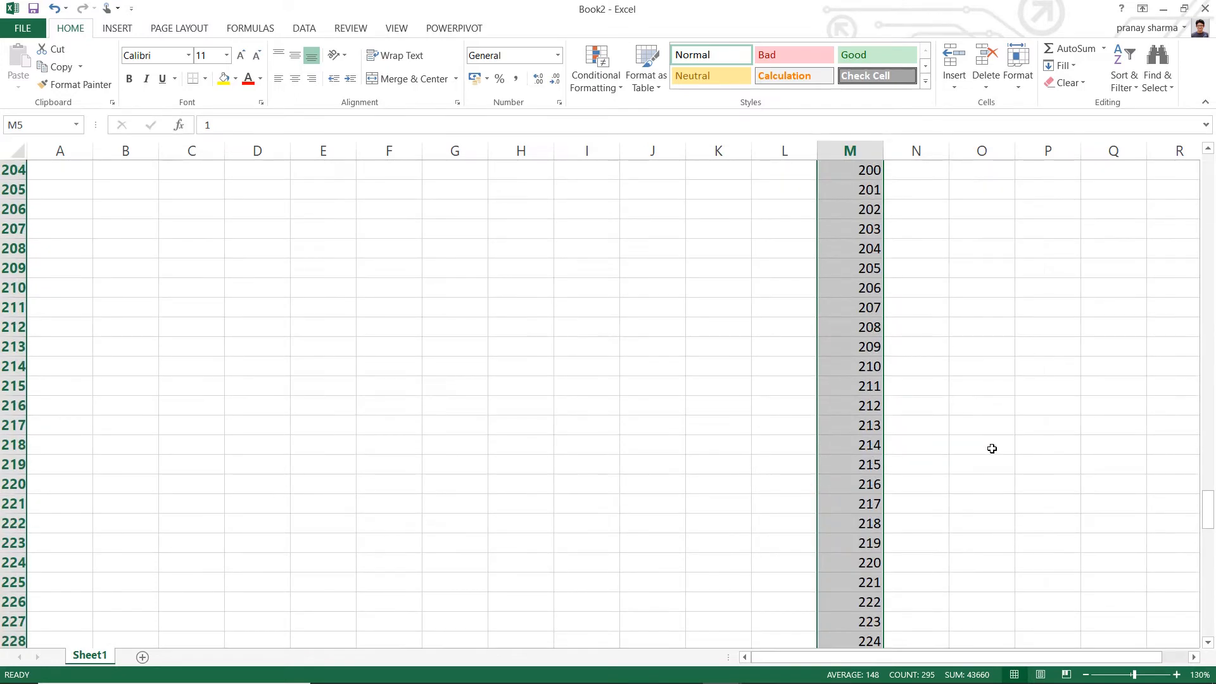
scroll(992, 449, "up", 20)
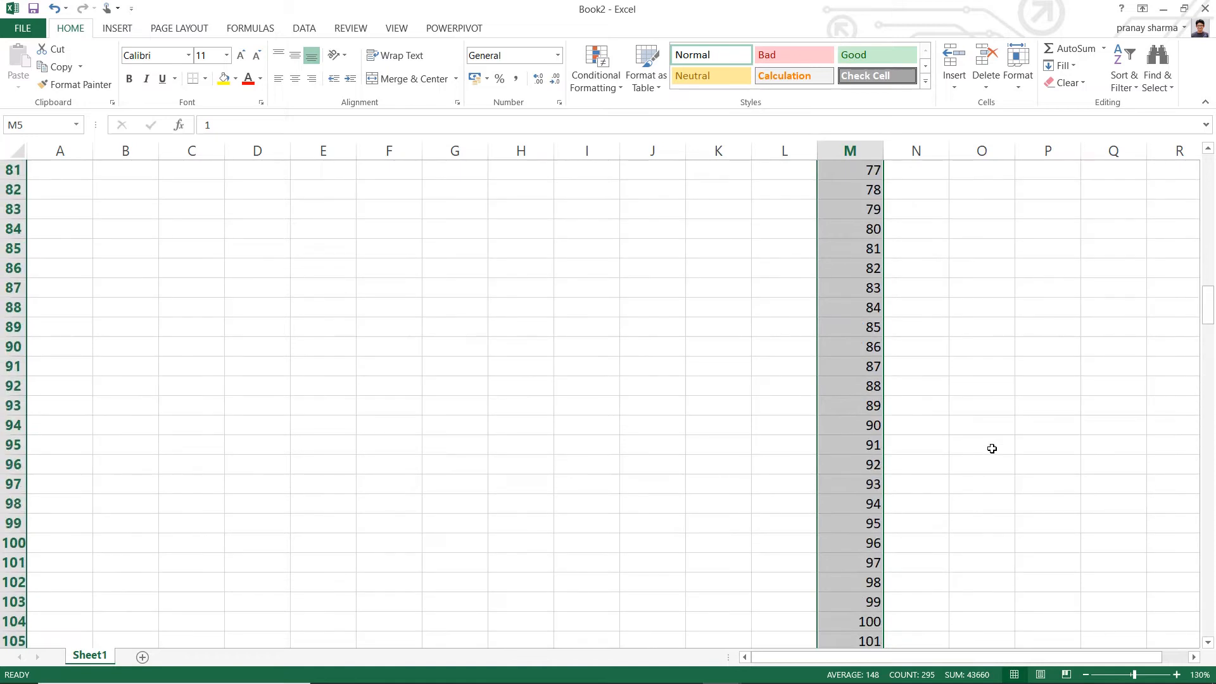
scroll(992, 449, "up", 20)
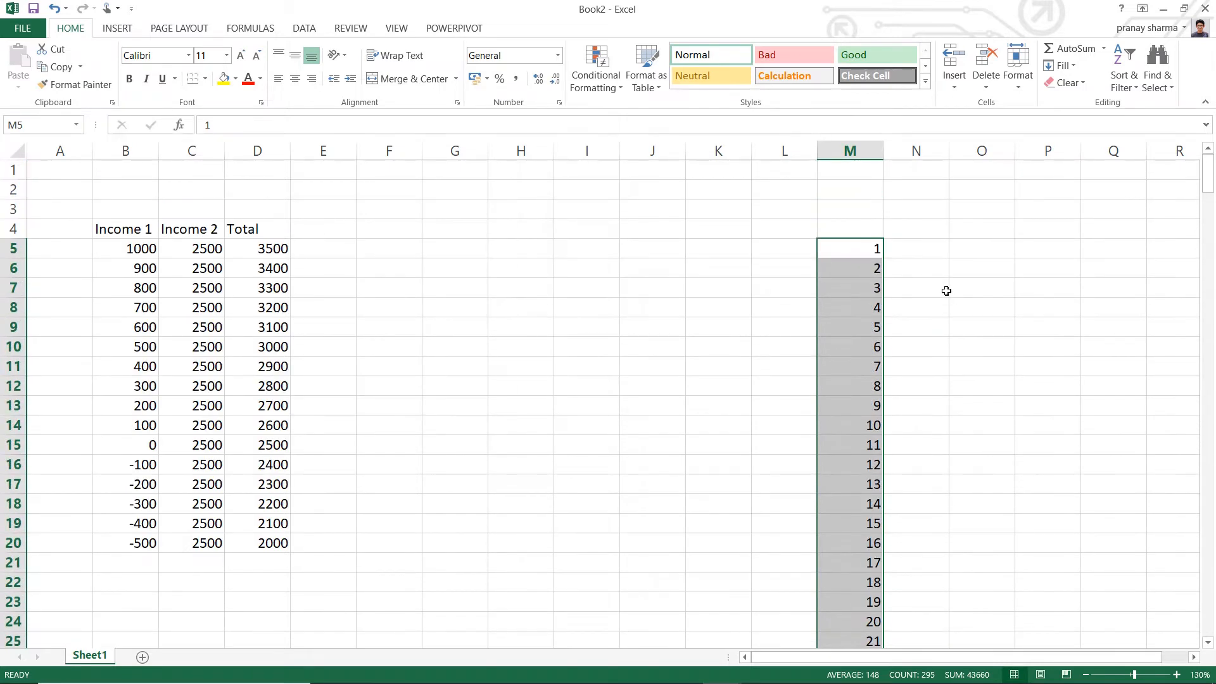
left_click(922, 253)
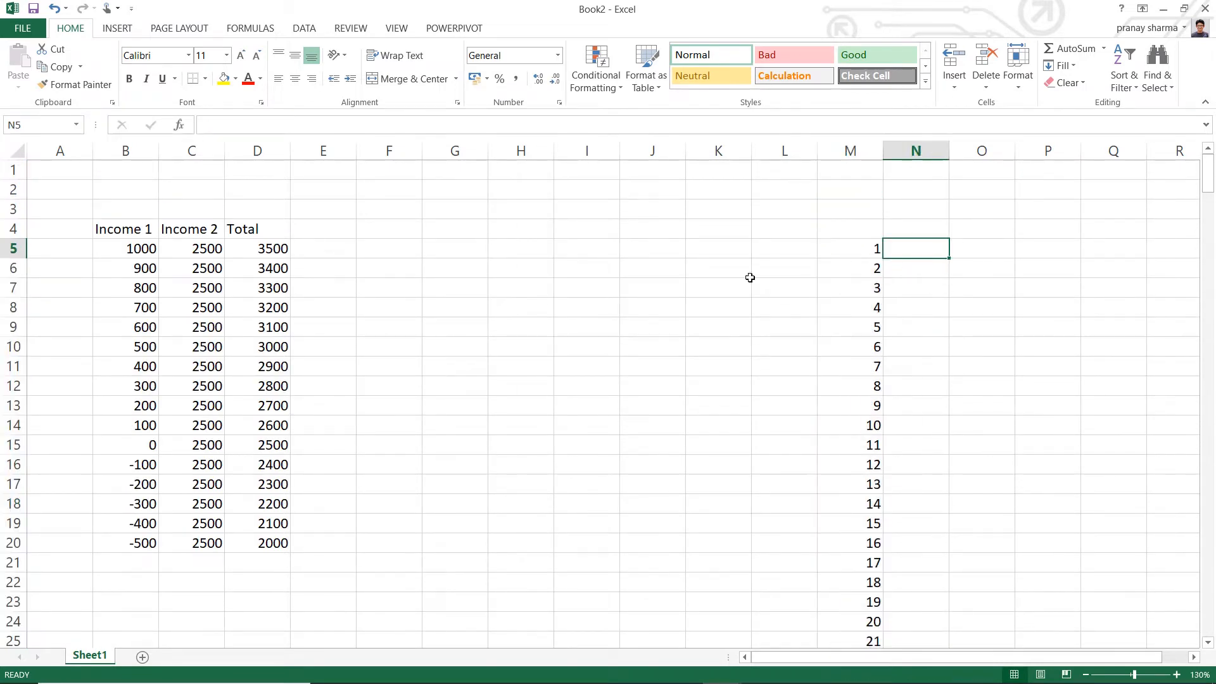
left_click(113, 250)
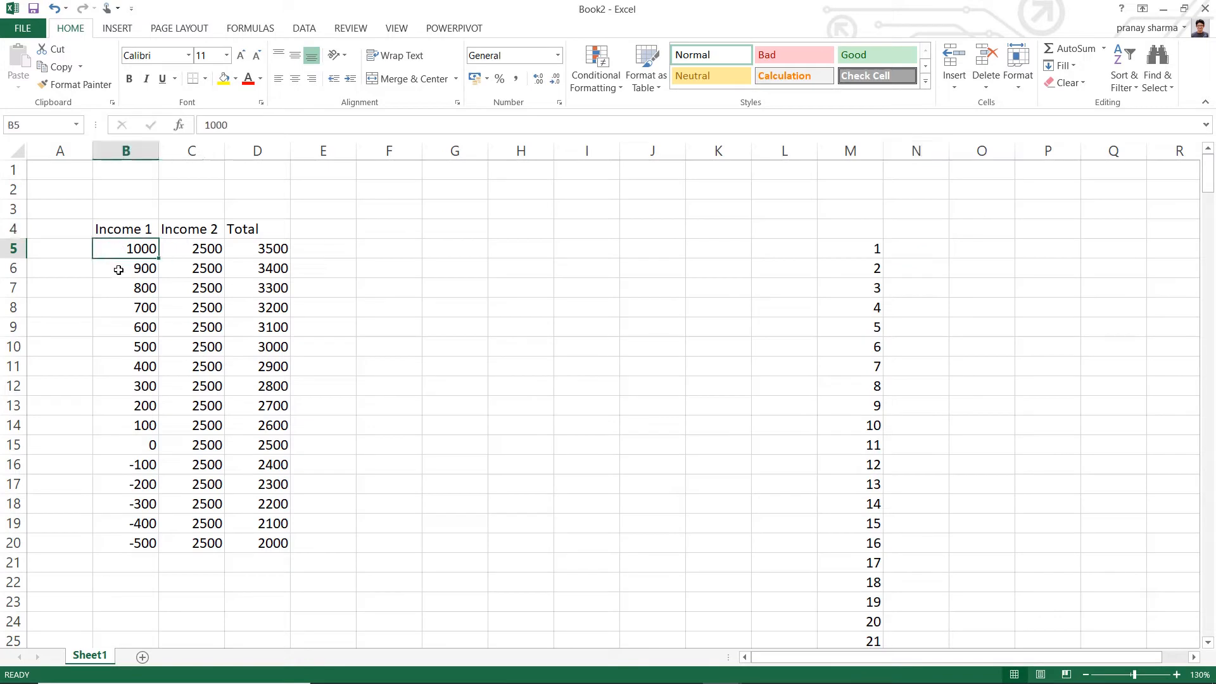
left_click(124, 274)
left_click(128, 247)
left_click(128, 269)
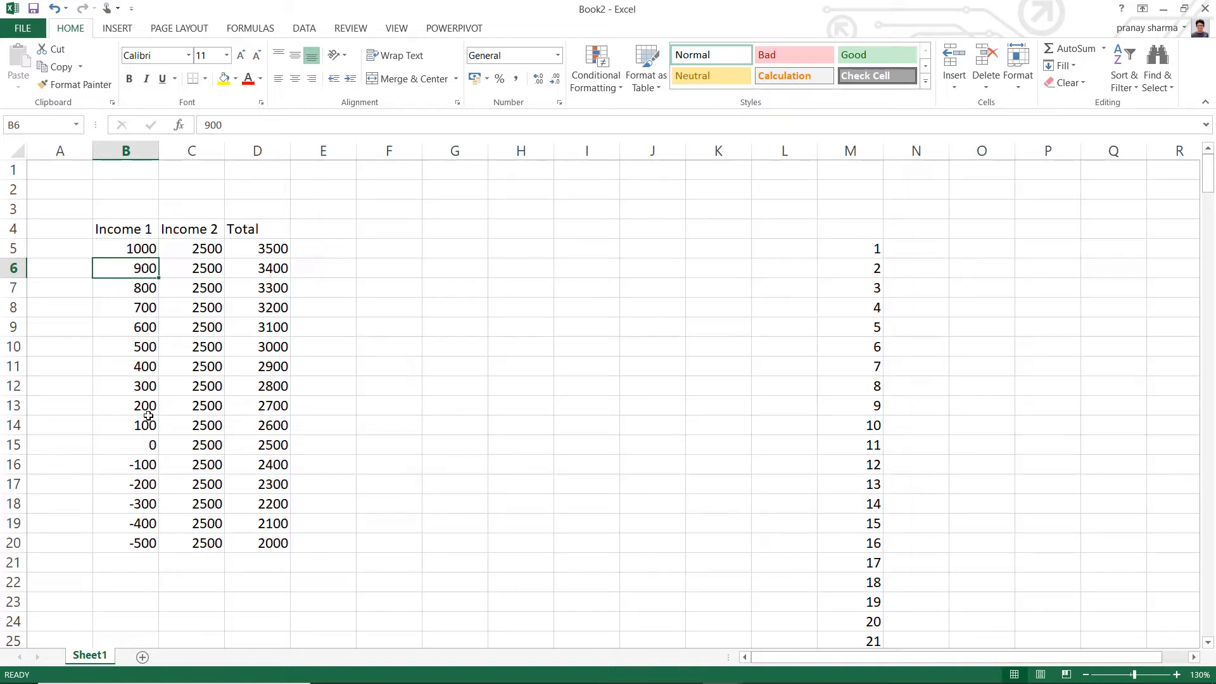
- Enter 0 and 0.5 in cells N5 and N6 and fill the series down column N through N29
left_click(941, 255)
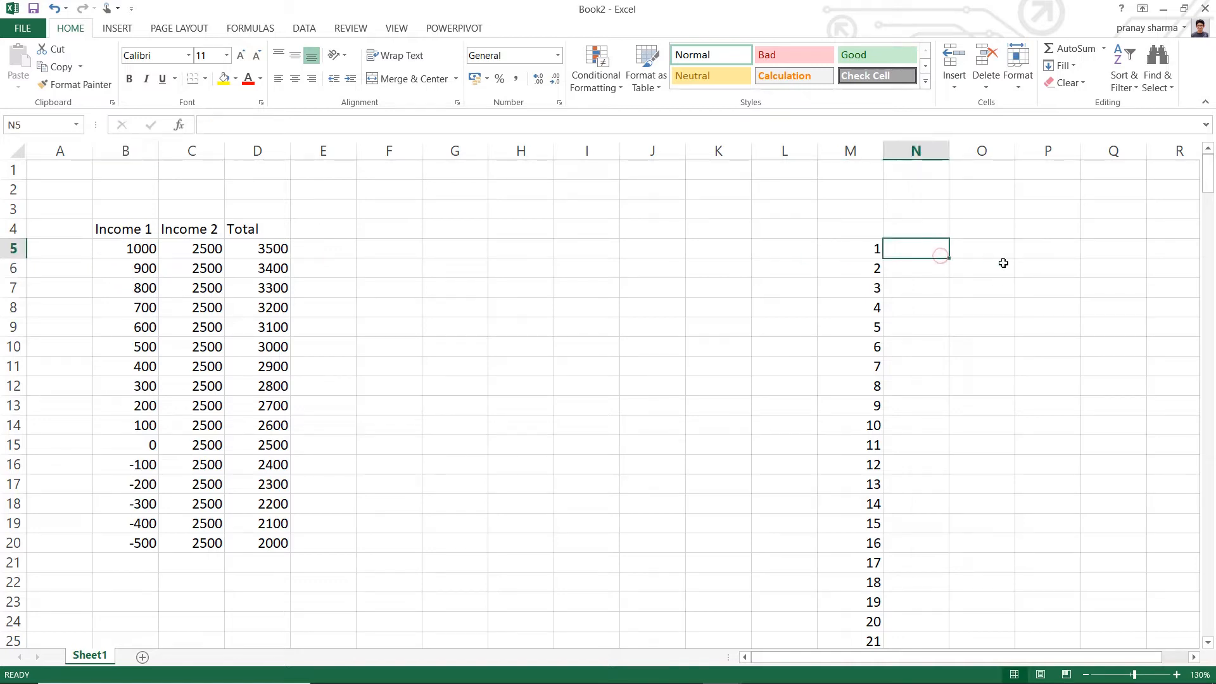
type("0")
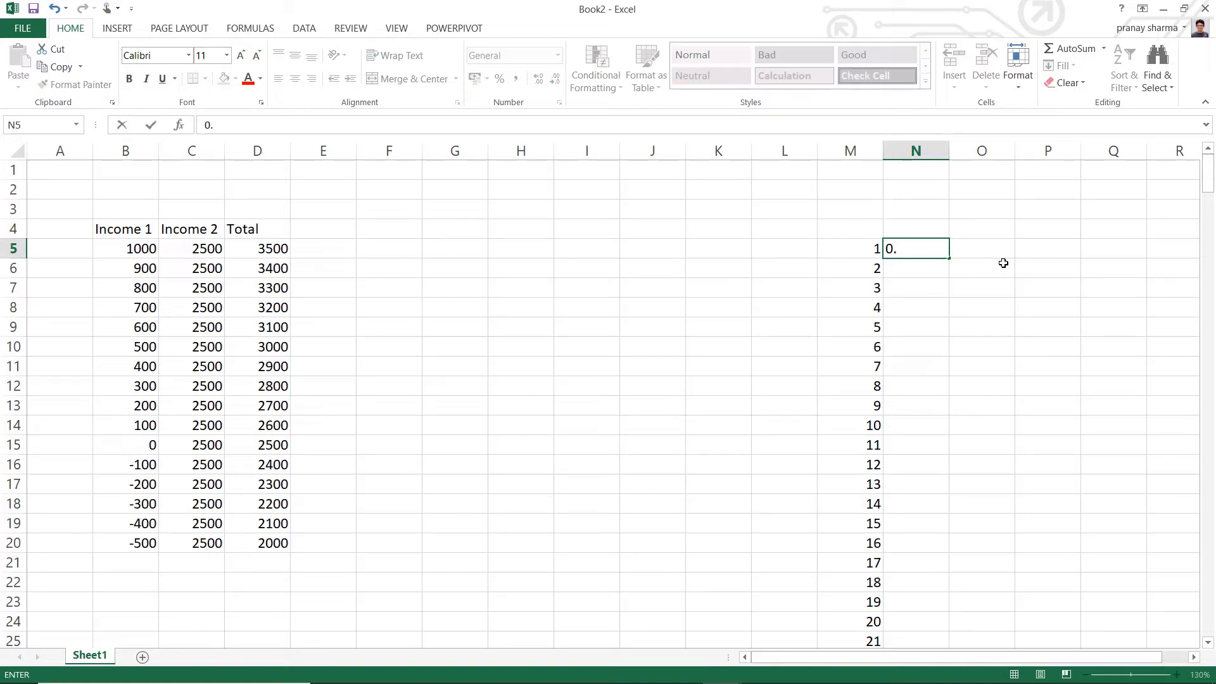
key("Return")
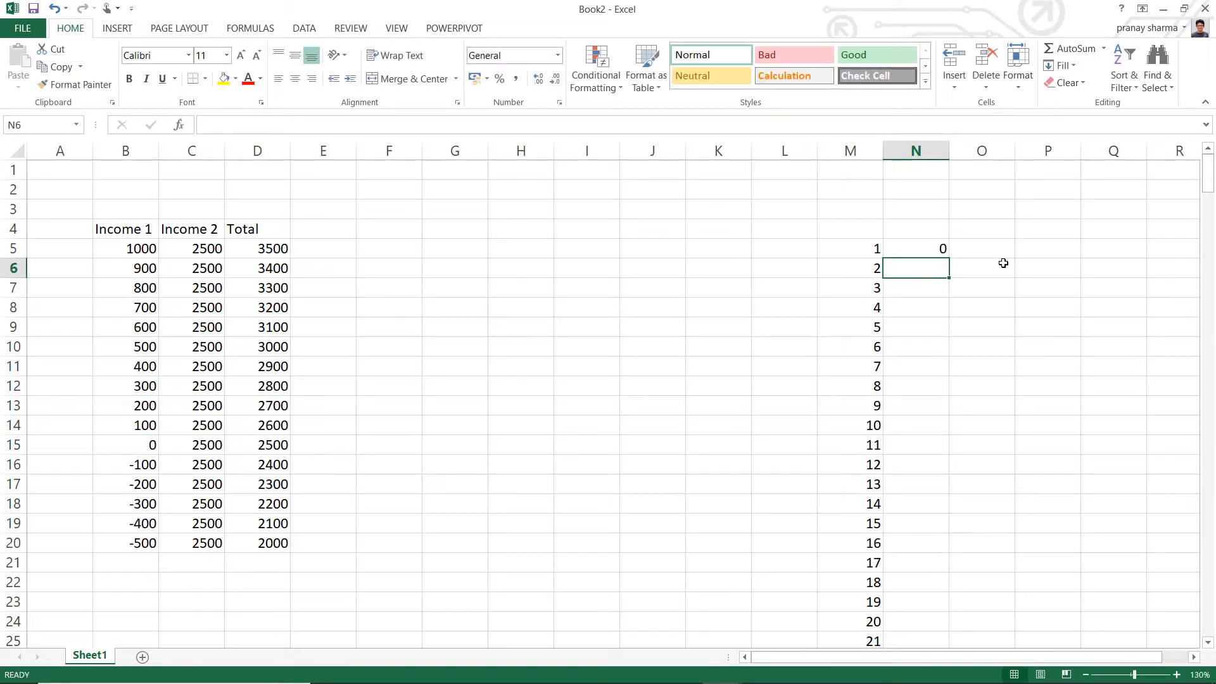
type("0.5")
key("Return")
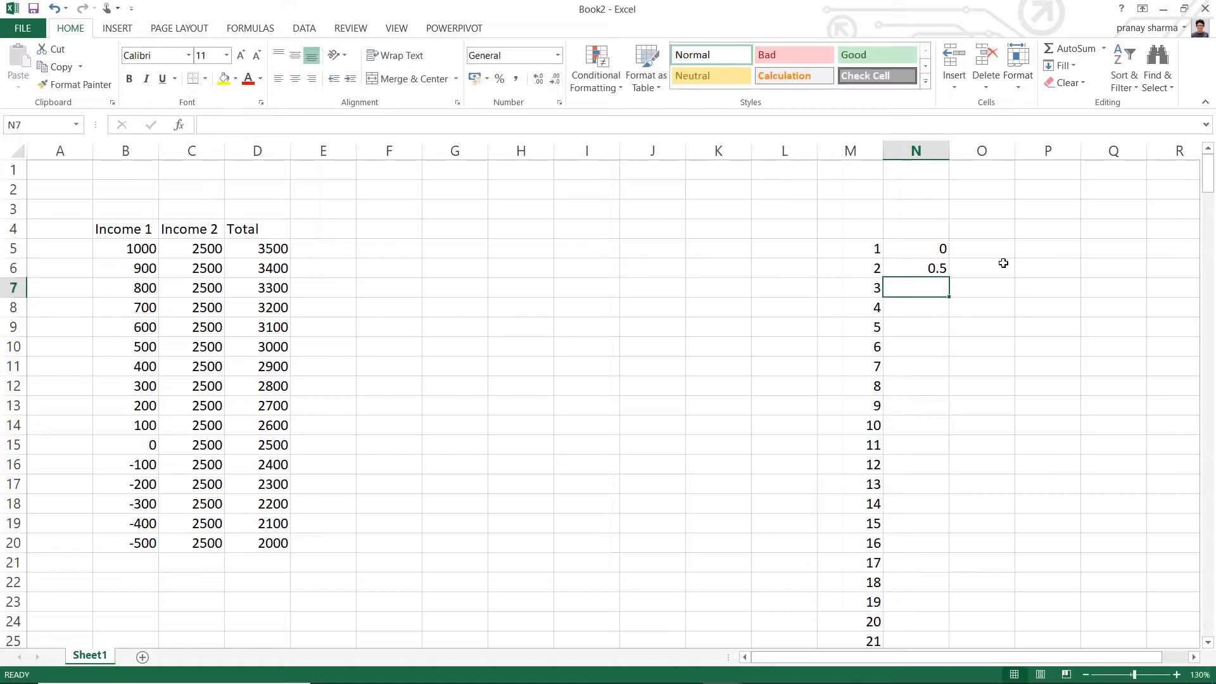
left_click_drag(924, 248, 982, 619)
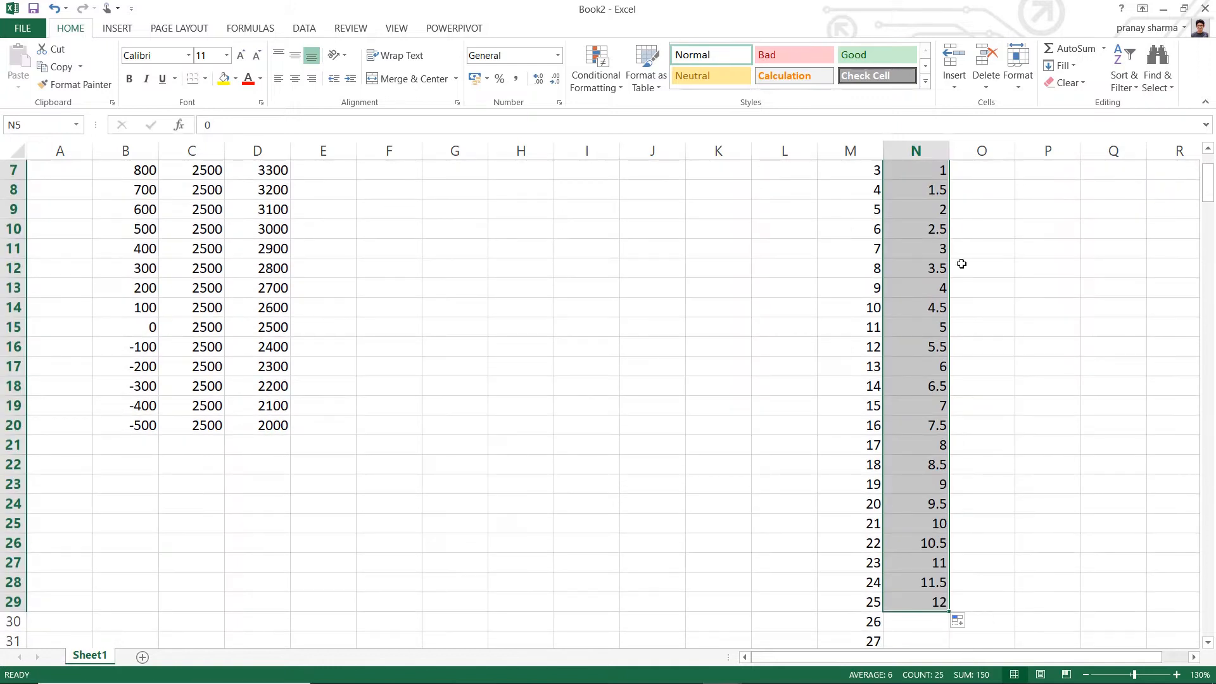
scroll(993, 395, "up", 2)
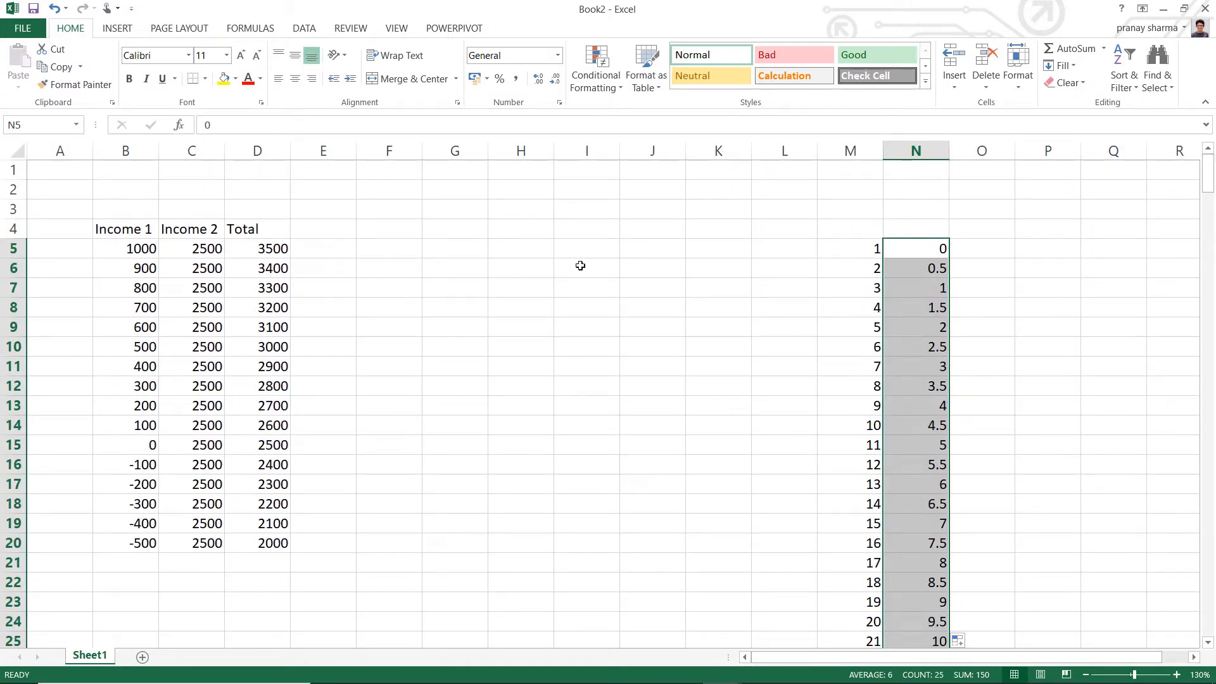
- Enter Monday in cell H5 and fill the weekday names down column H through H20
left_click(517, 248)
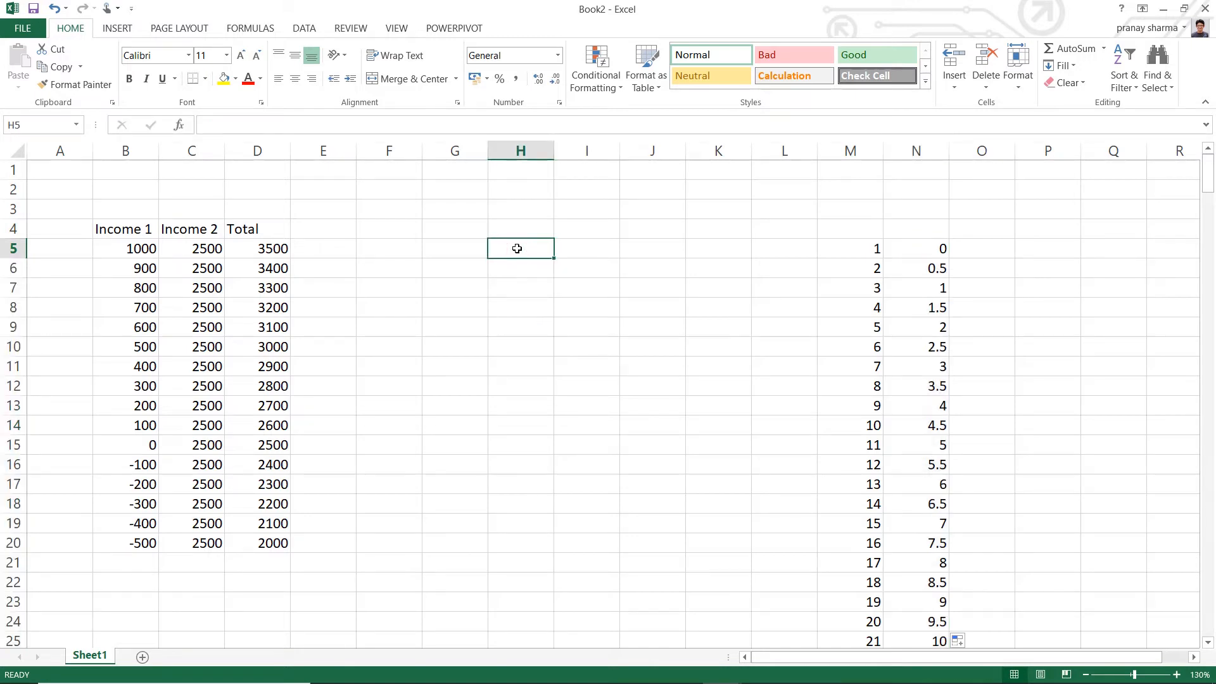
type("=")
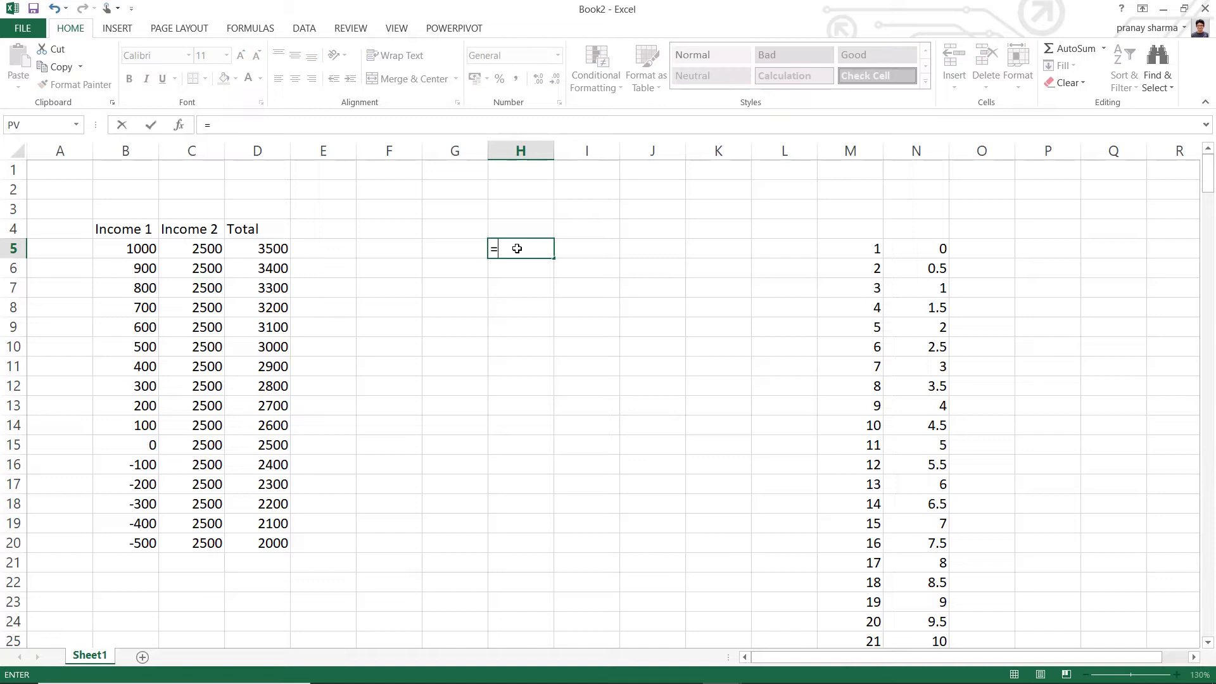
key("BackSpace")
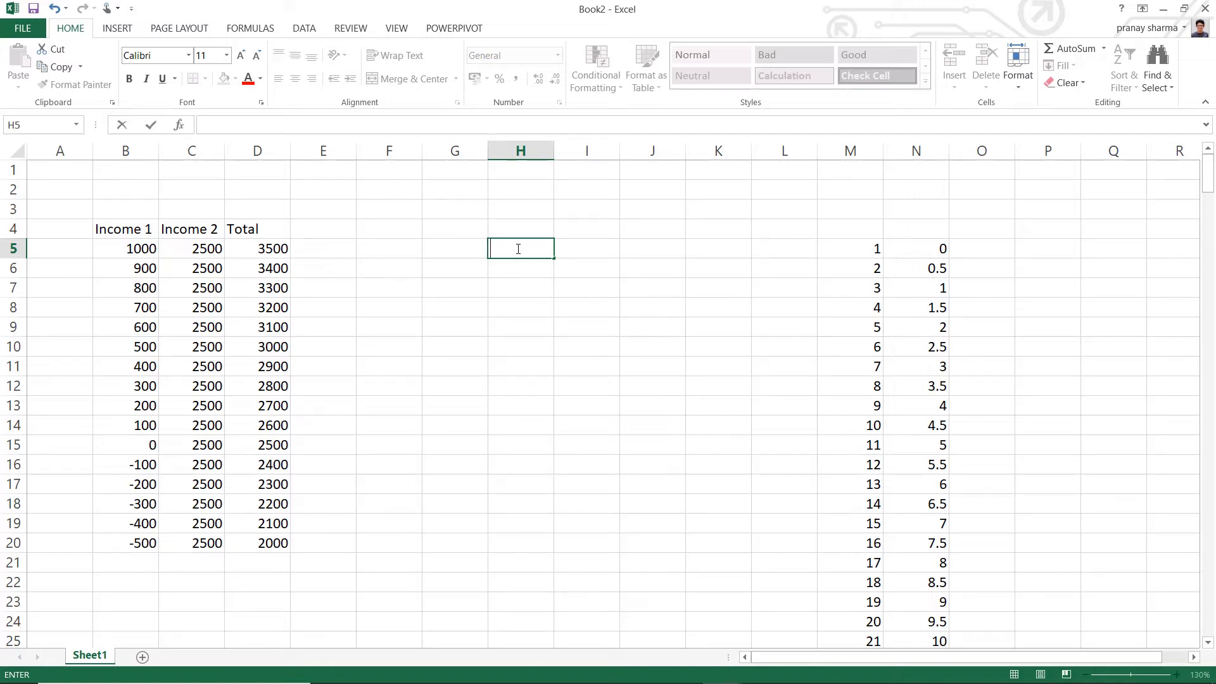
type("monday")
key("Return")
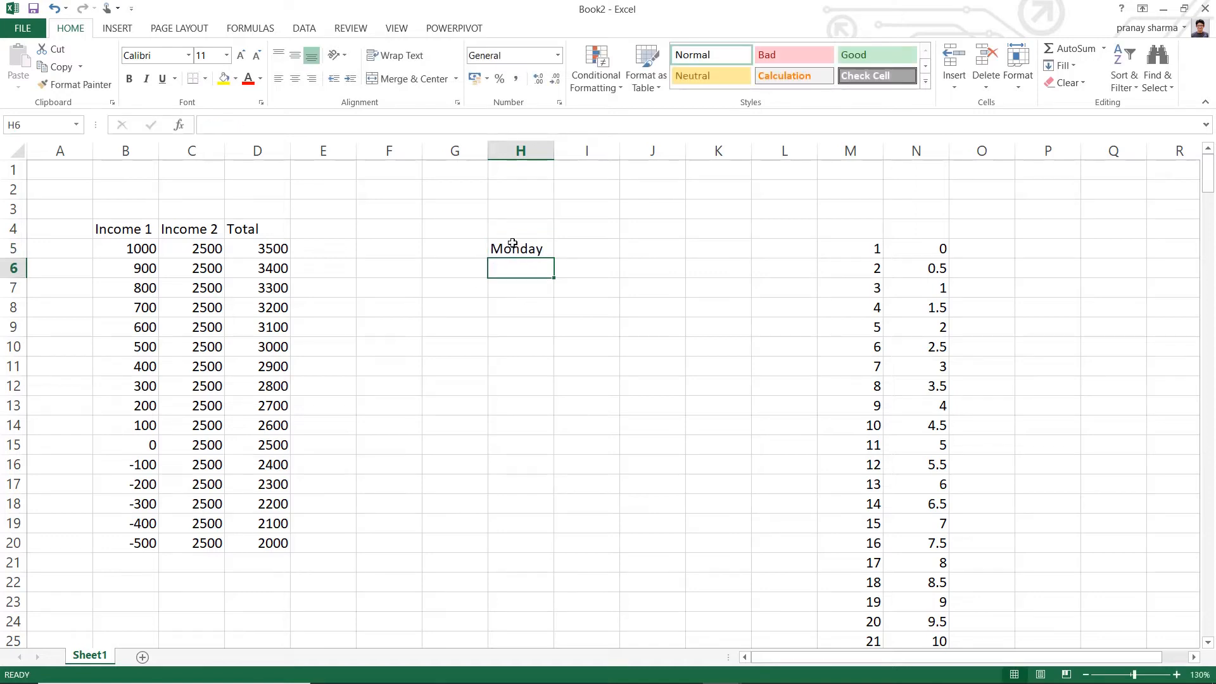
left_click(544, 250)
left_click_drag(553, 258, 576, 558)
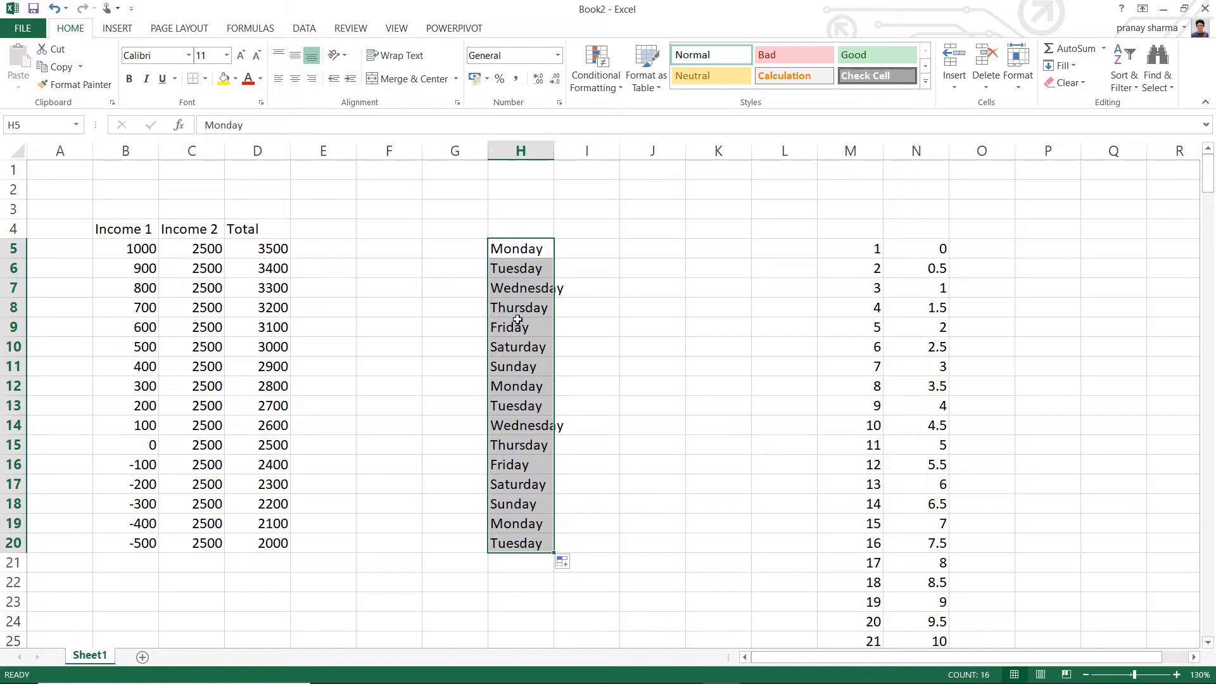
- Enter the date 01-01-2020 in cell J5 and fill consecutive daily dates down through J21
left_click(655, 243)
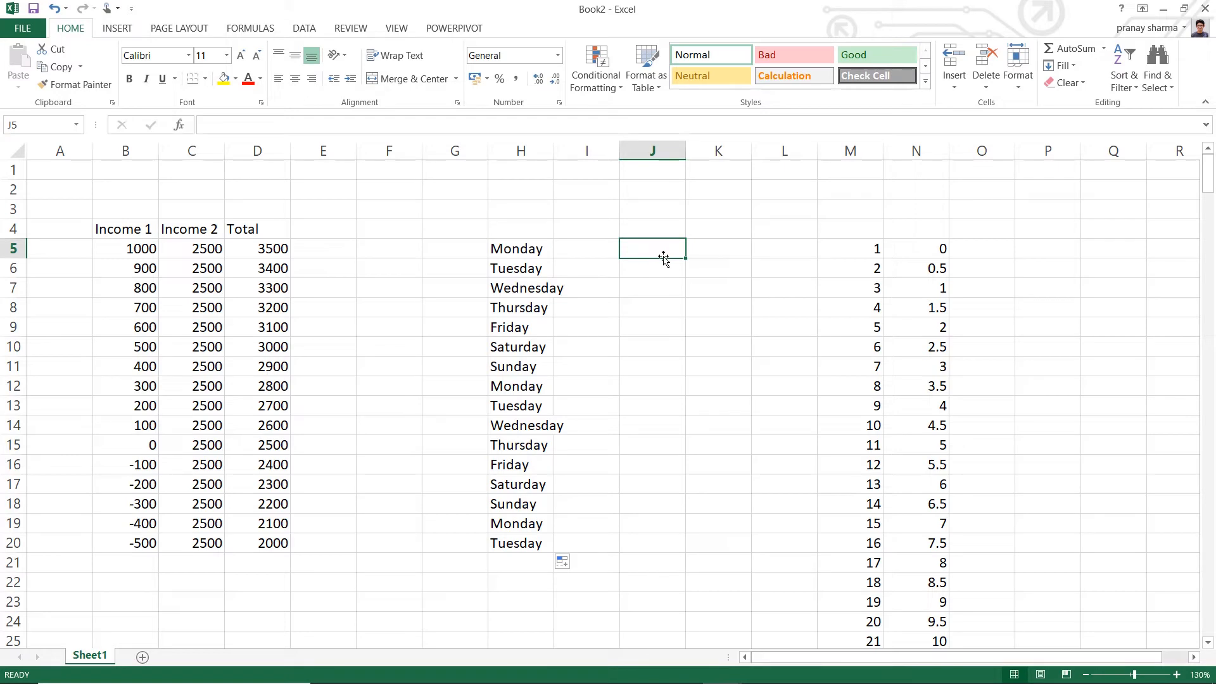
type("01")
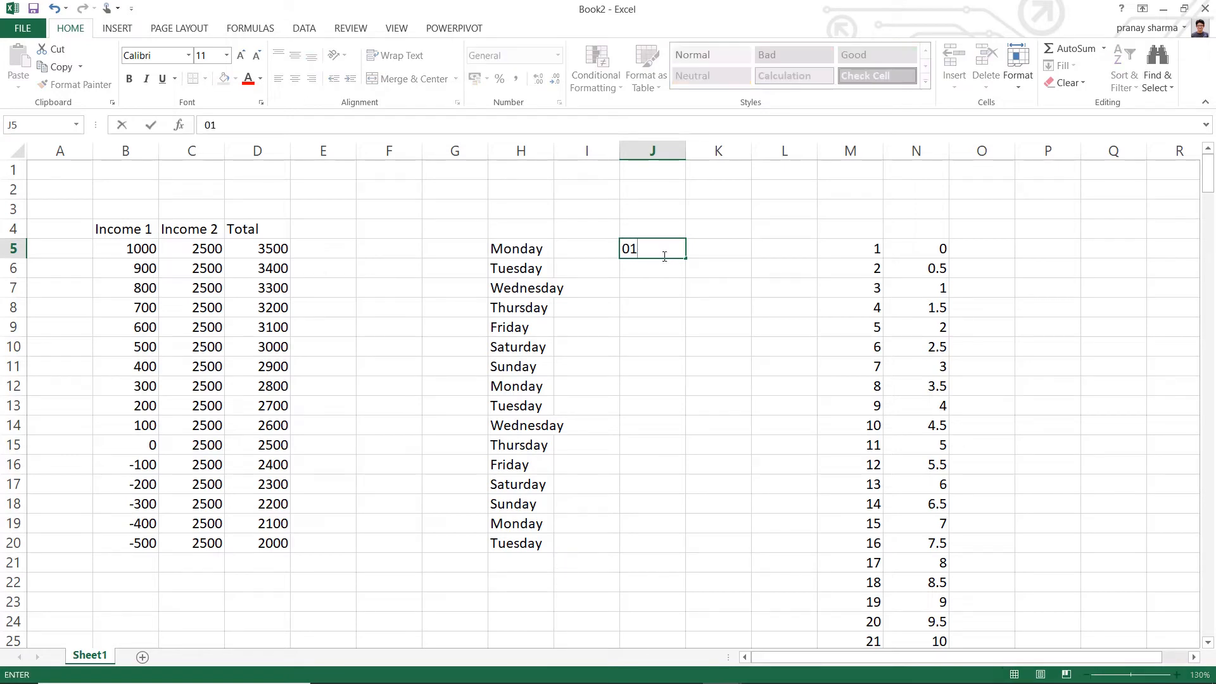
type("-01-20")
key("Return")
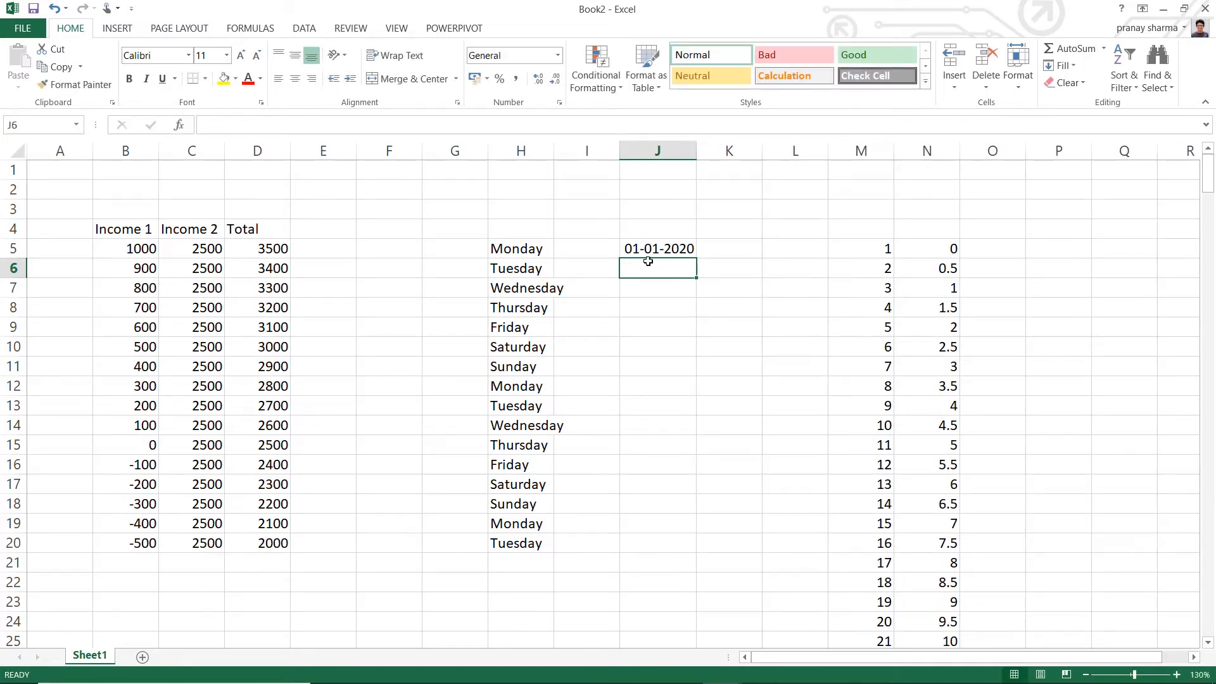
left_click(666, 253)
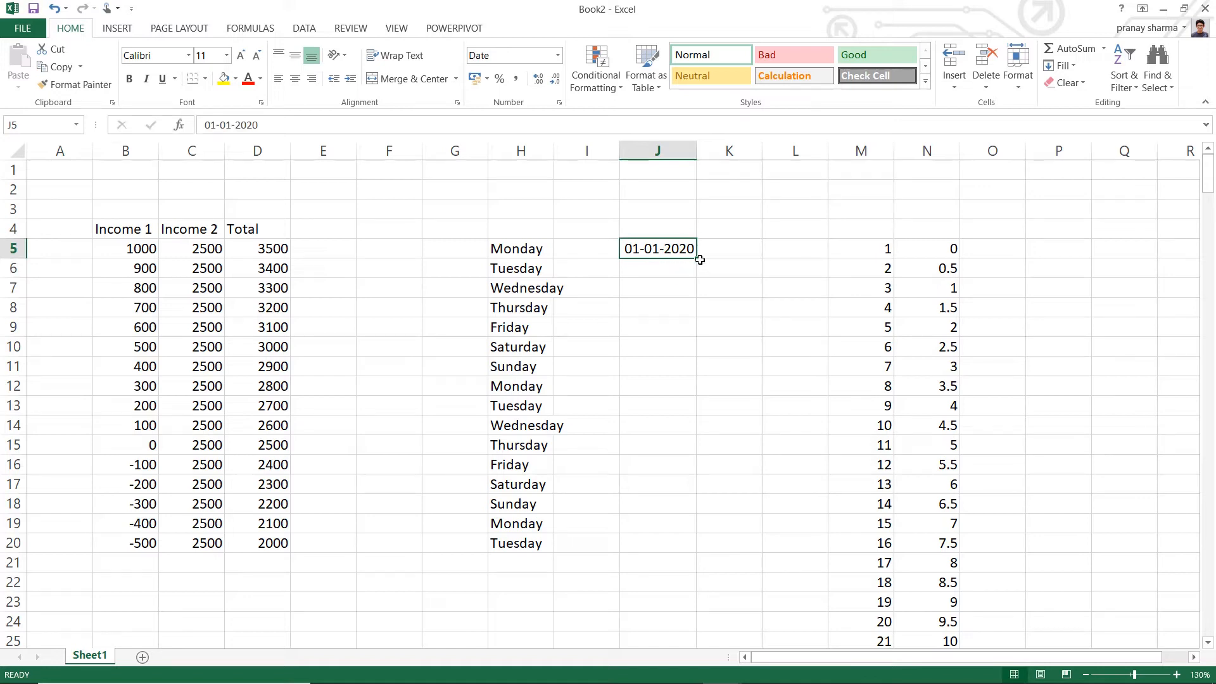
left_click_drag(700, 260, 696, 573)
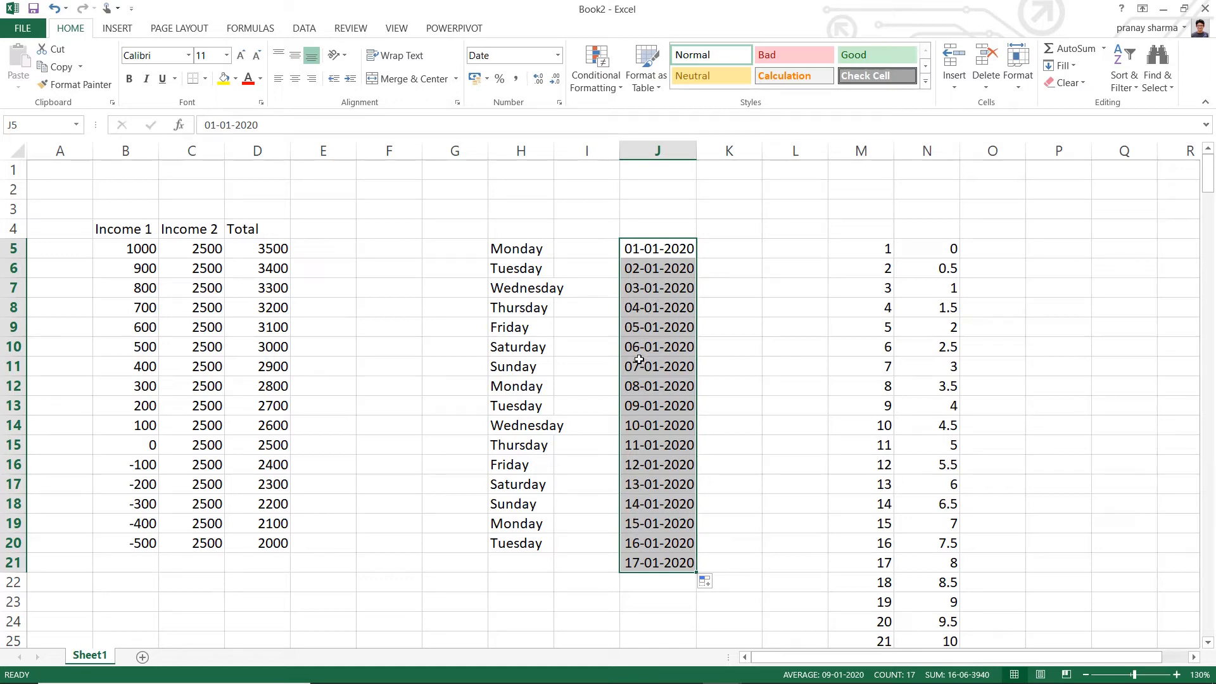
- Enter 01-01-2020 and 08-01-2020 in cells K5 and K6 and fill the weekly date series down through K21
left_click(742, 254)
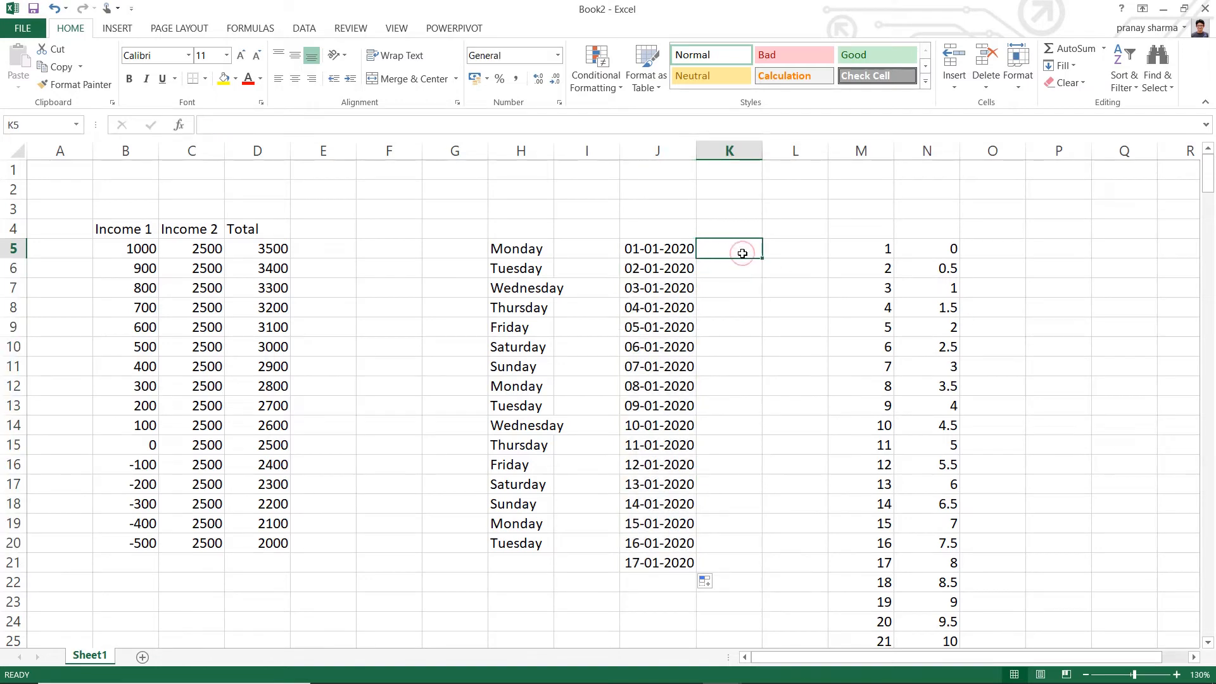
type("01")
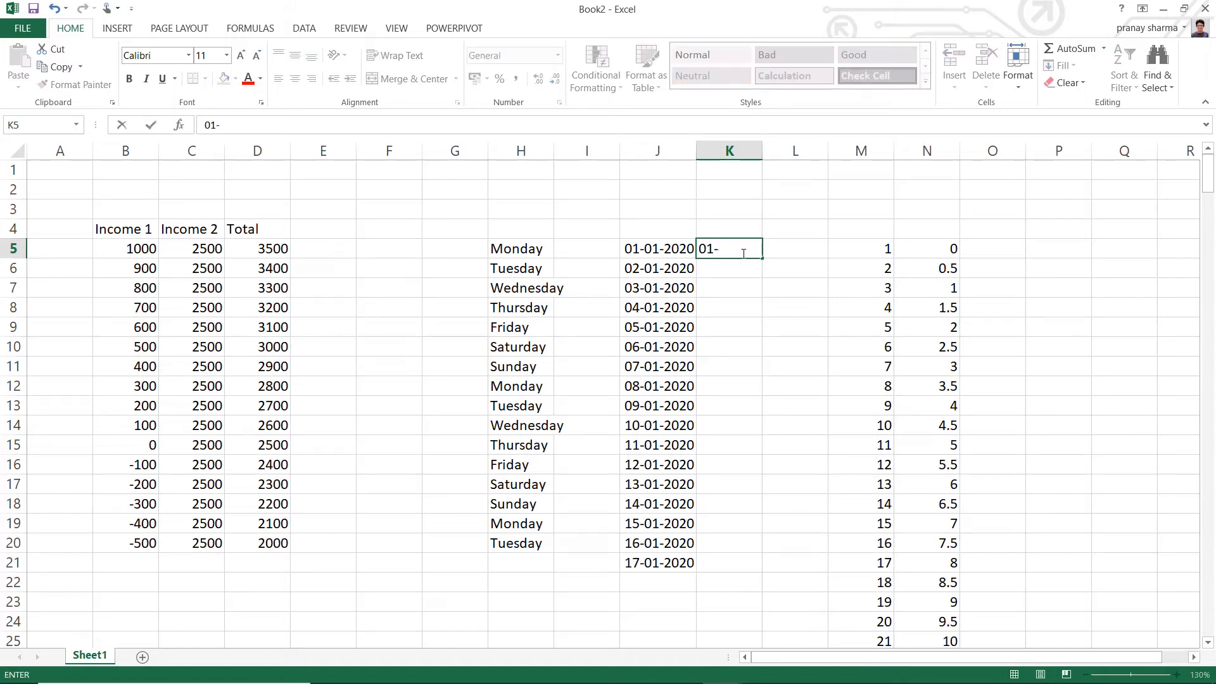
type("-01-2020")
key("Return")
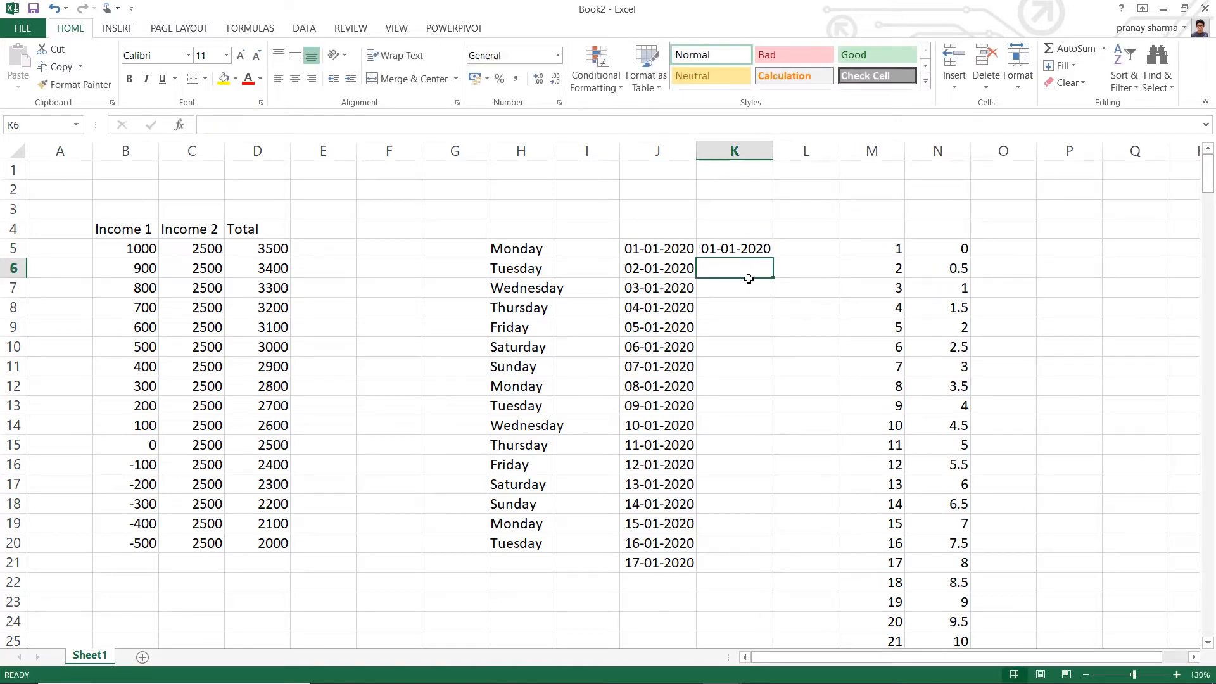
type("08-")
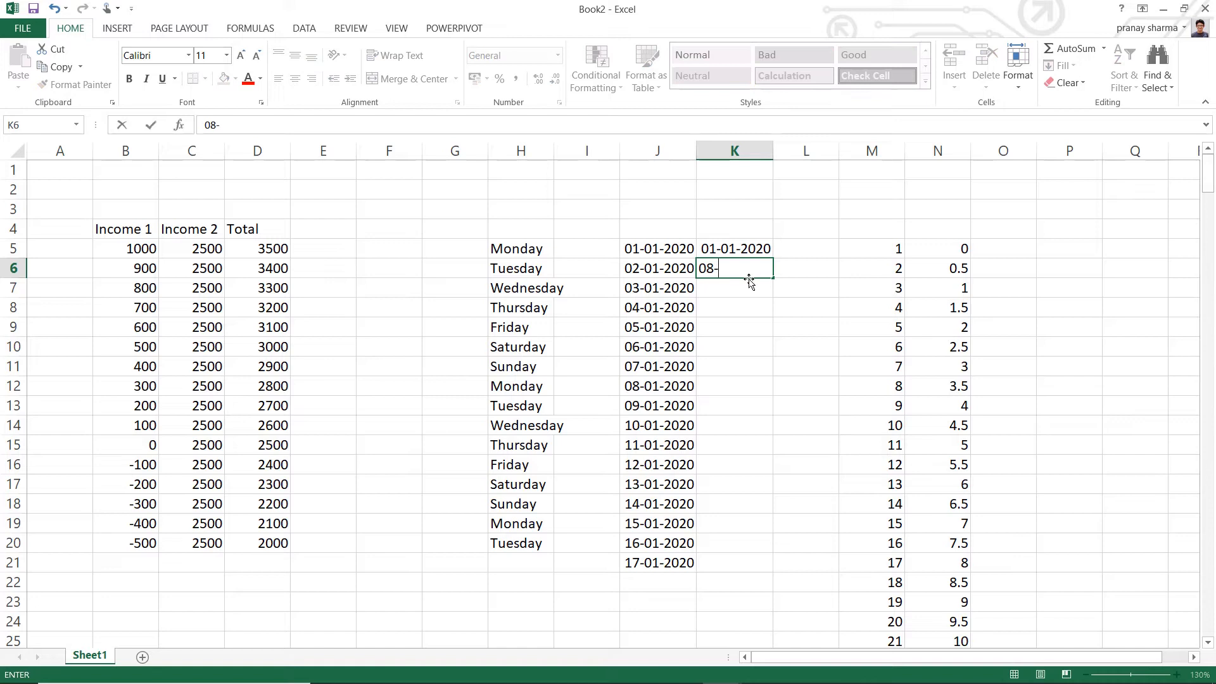
type("01-2020")
key("Return")
left_click_drag(754, 248, 782, 569)
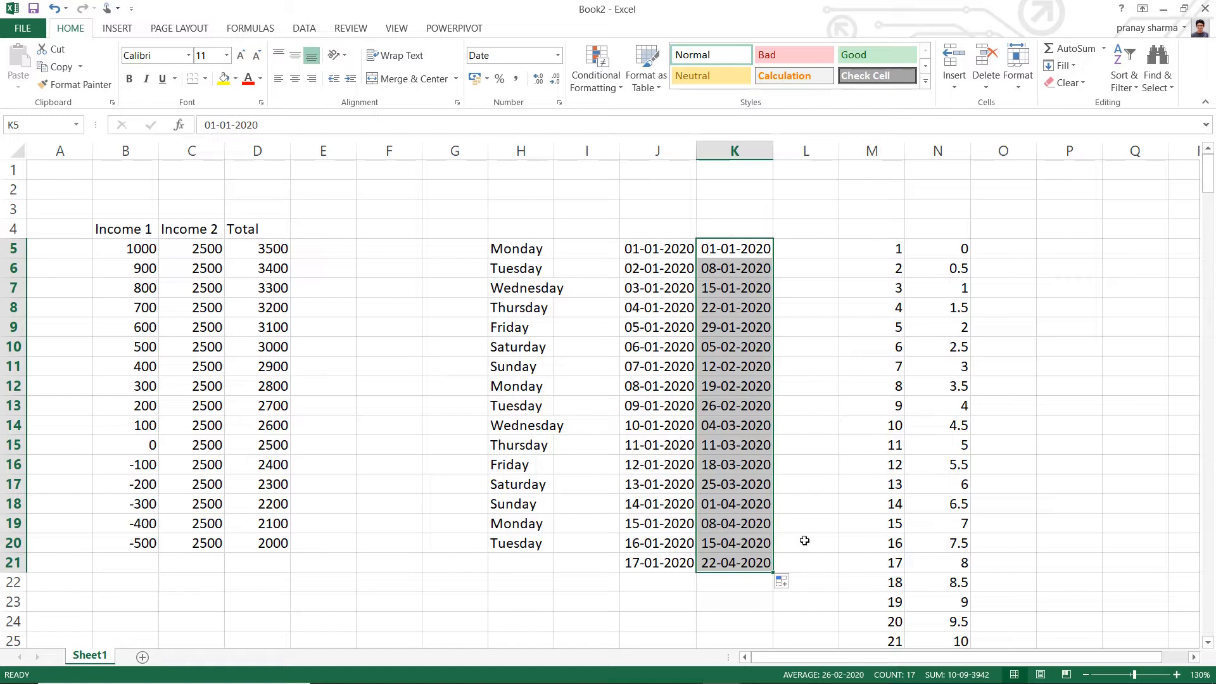
- Enter 01-01-2020 and 01-02-2020 in cells L5 and L6 and fill the monthly date series down through L21
left_click(810, 253)
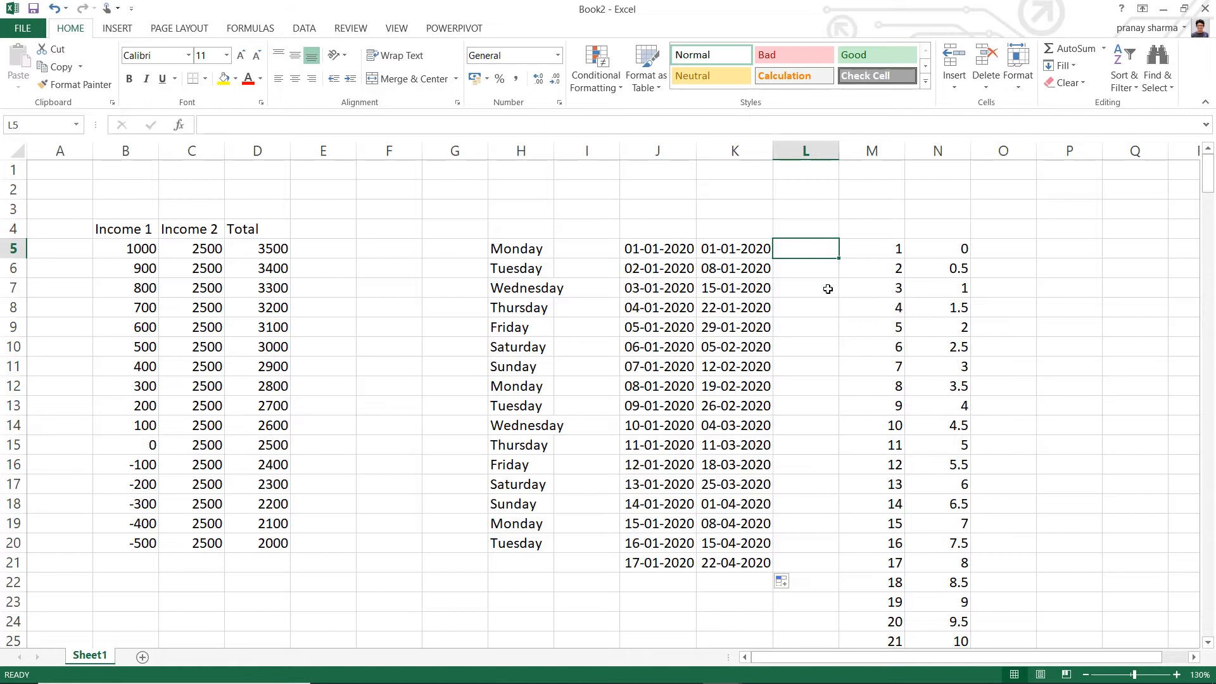
type("01")
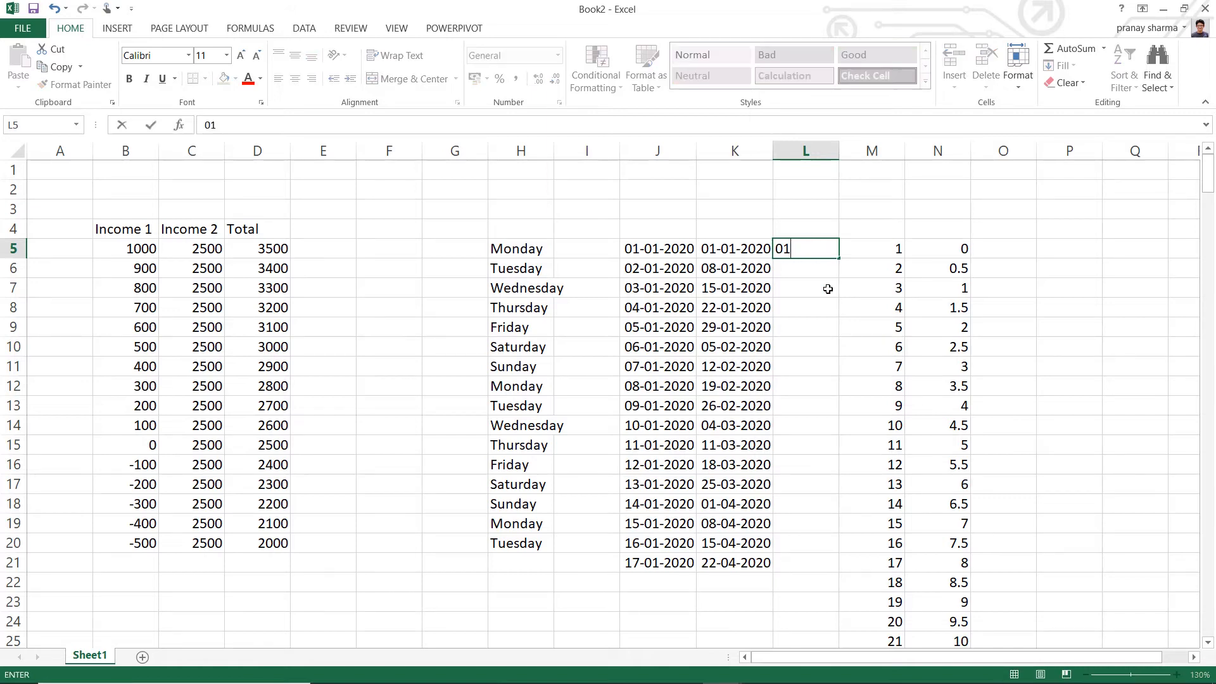
type("-01-20")
key("Return")
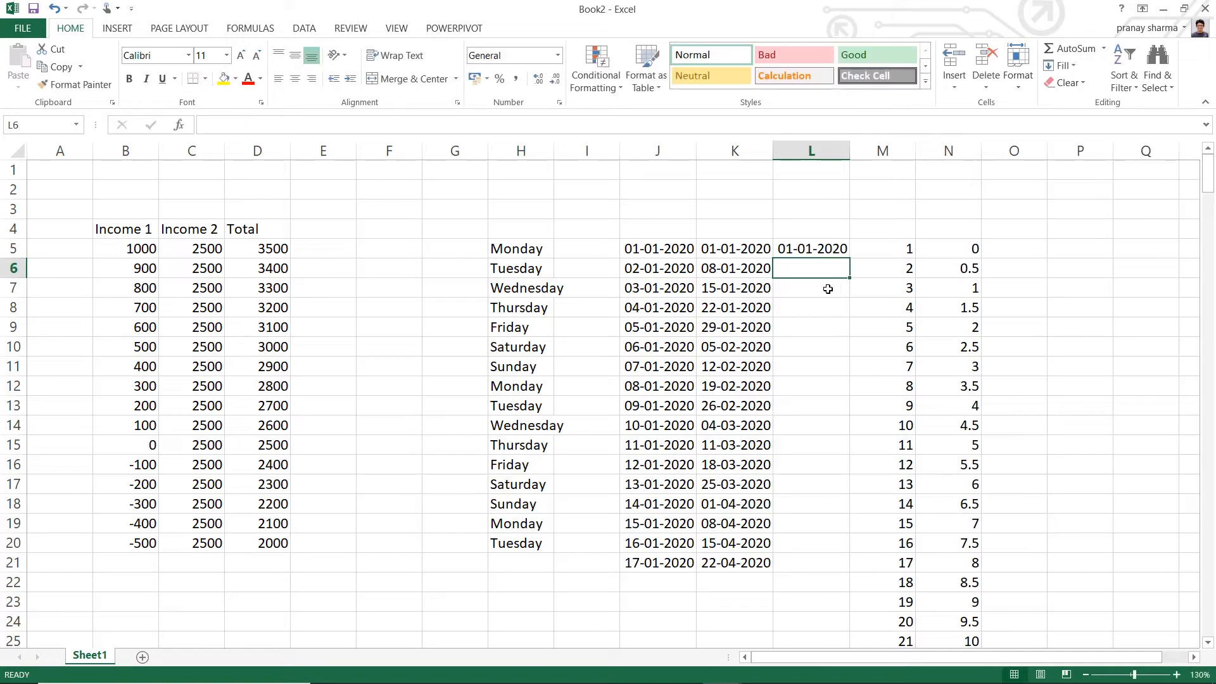
type("02-")
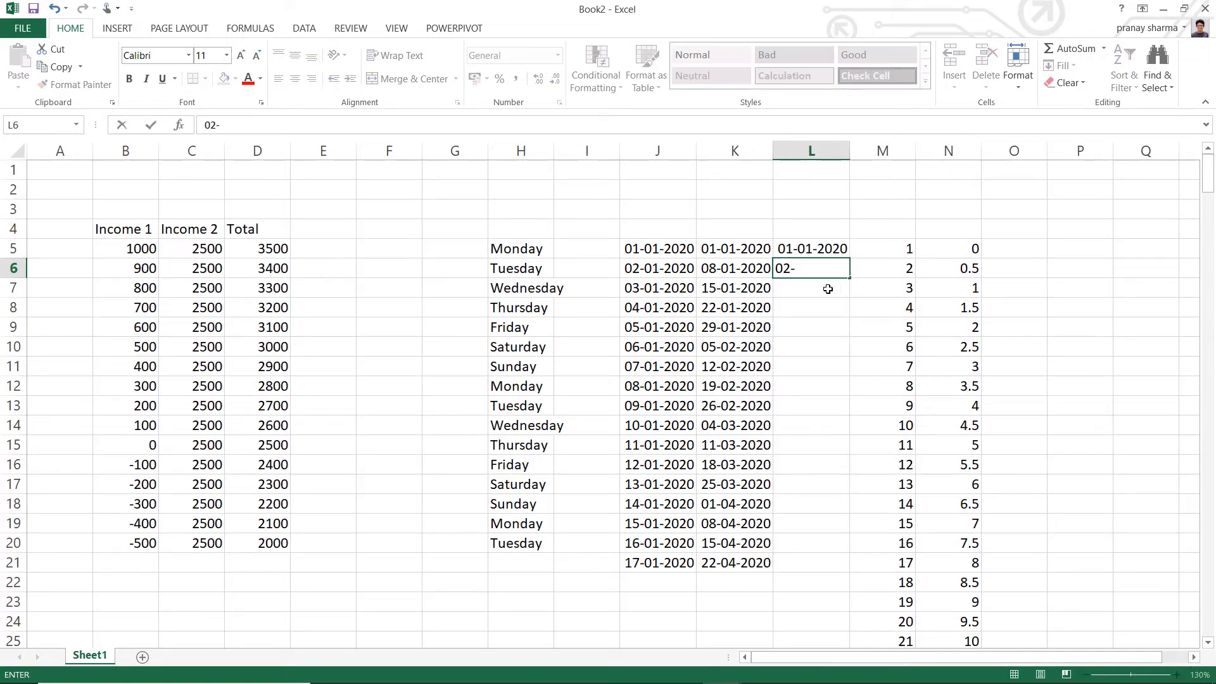
key("BackSpace")
type("01-02-2020")
key("Return")
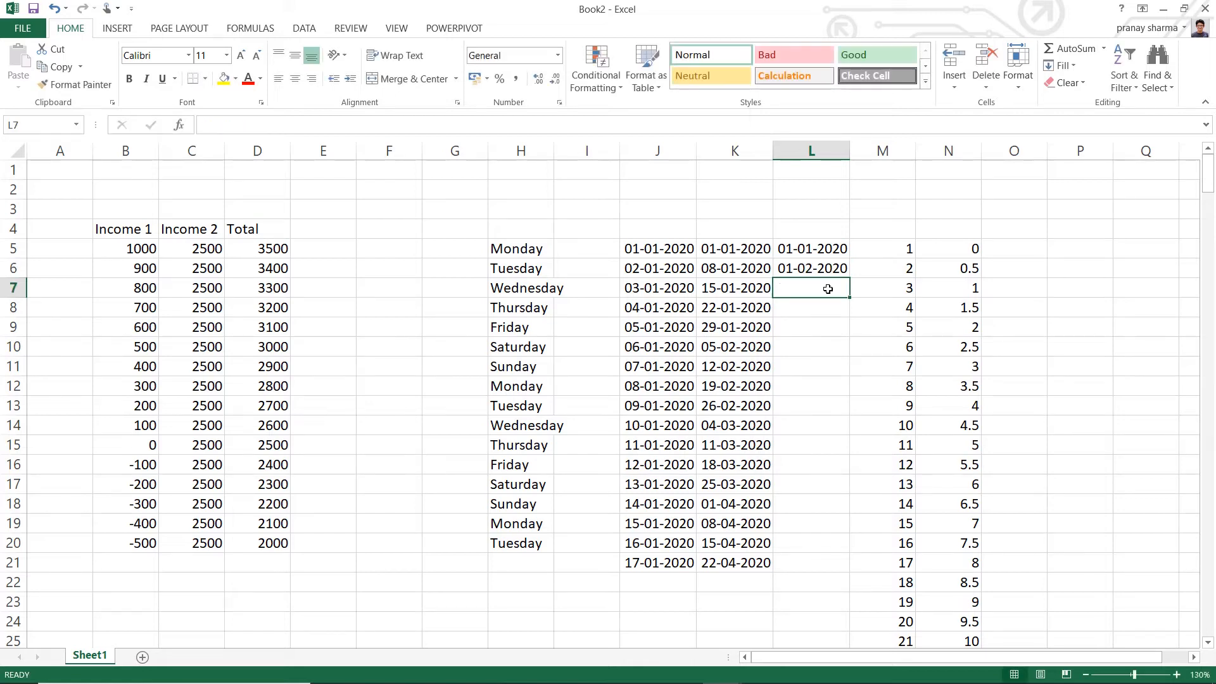
left_click_drag(817, 248, 852, 569)
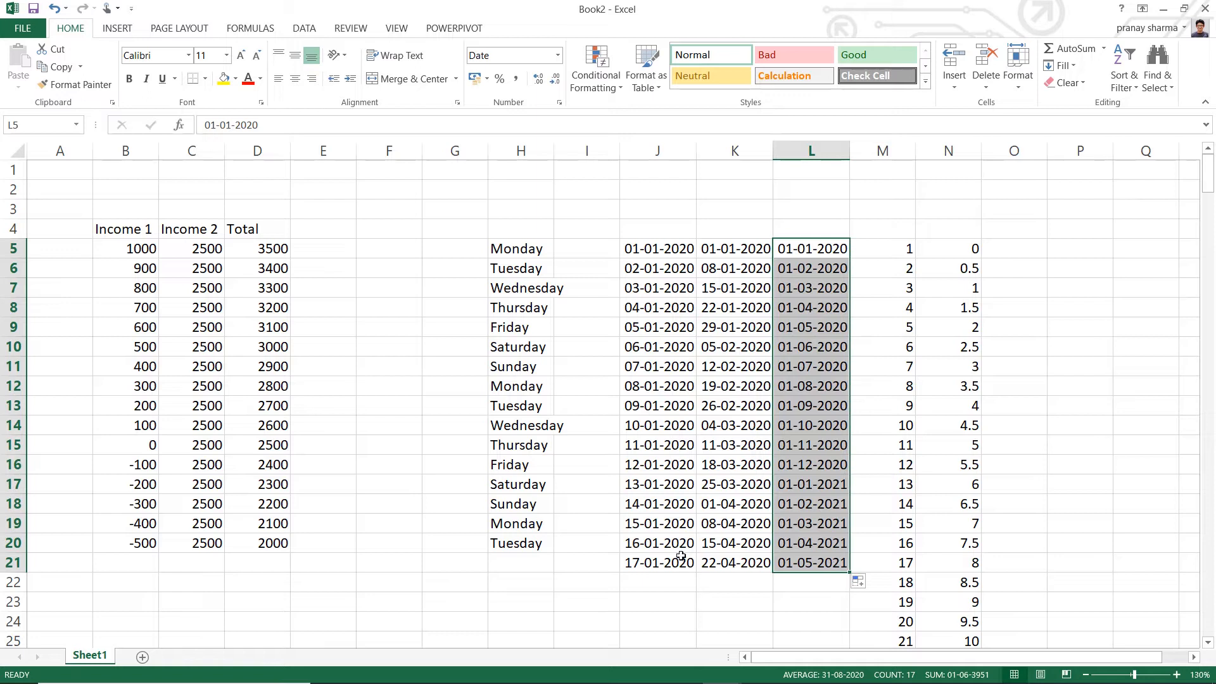
- Enter January in cell G5 and fill the month names down column G through G20
left_click(428, 247)
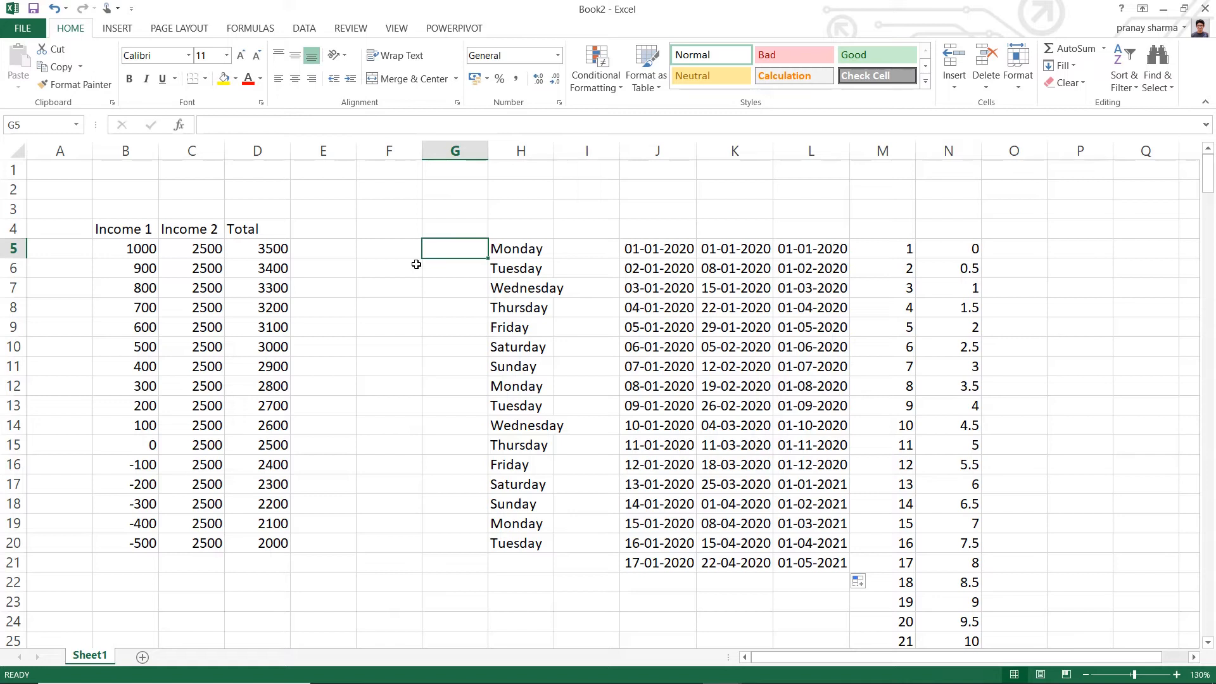
type("January")
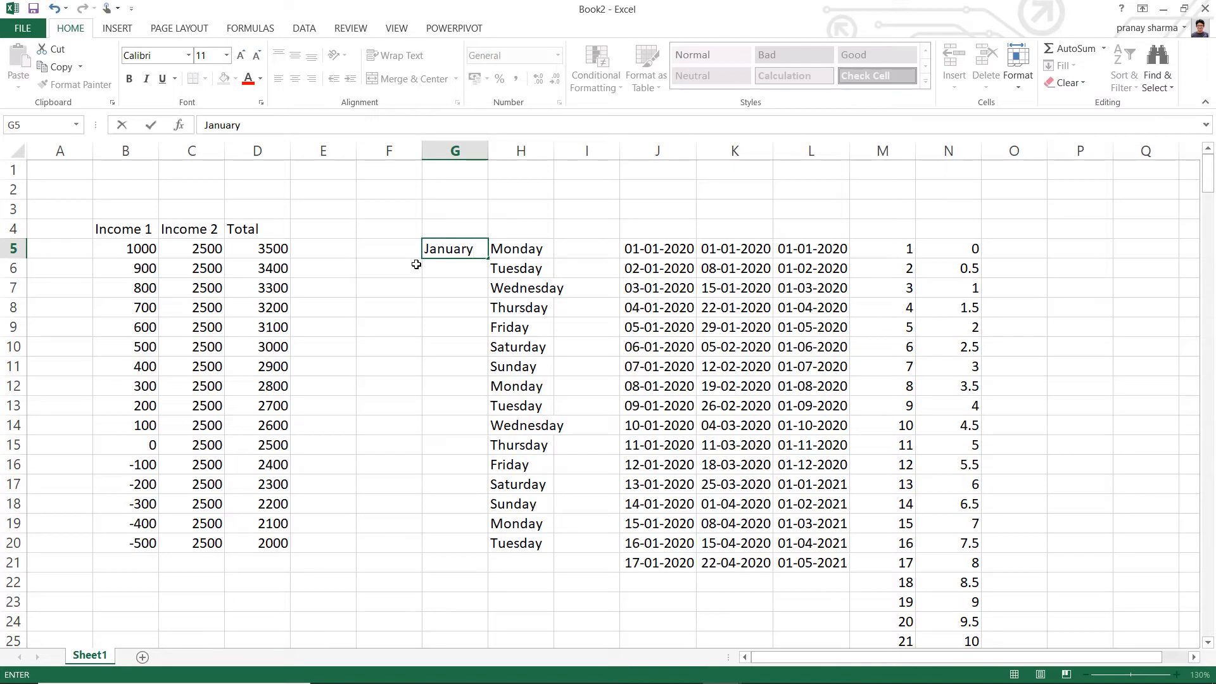
key("Return")
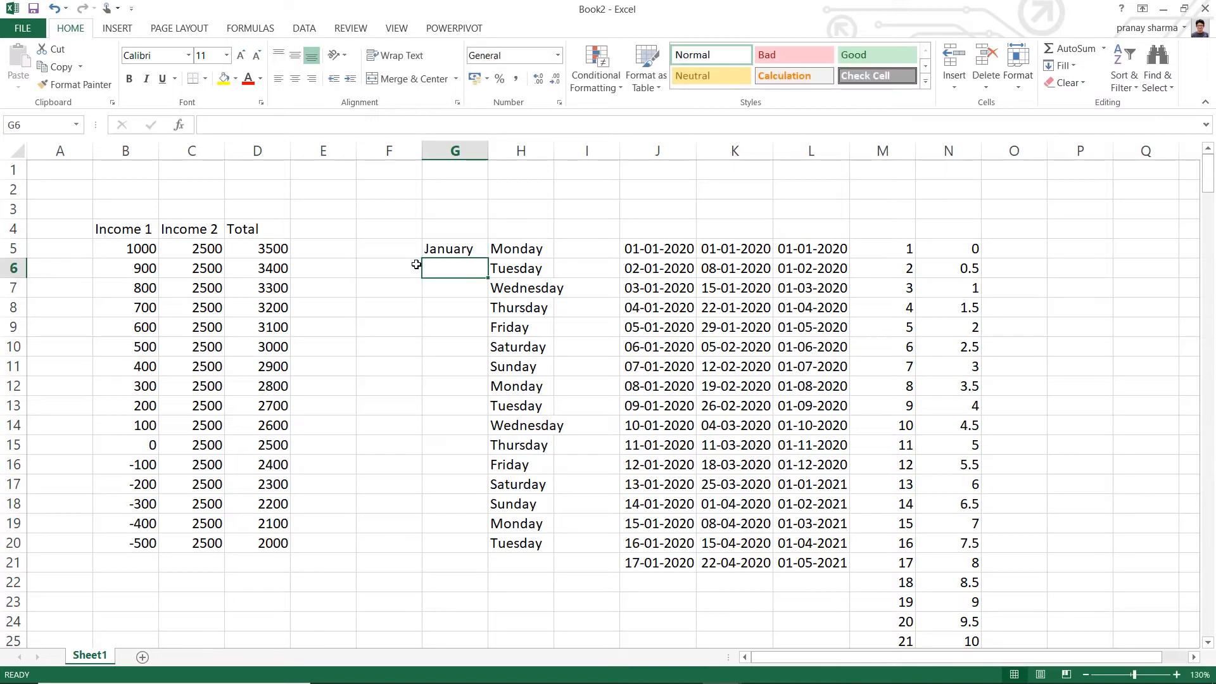
left_click(432, 252)
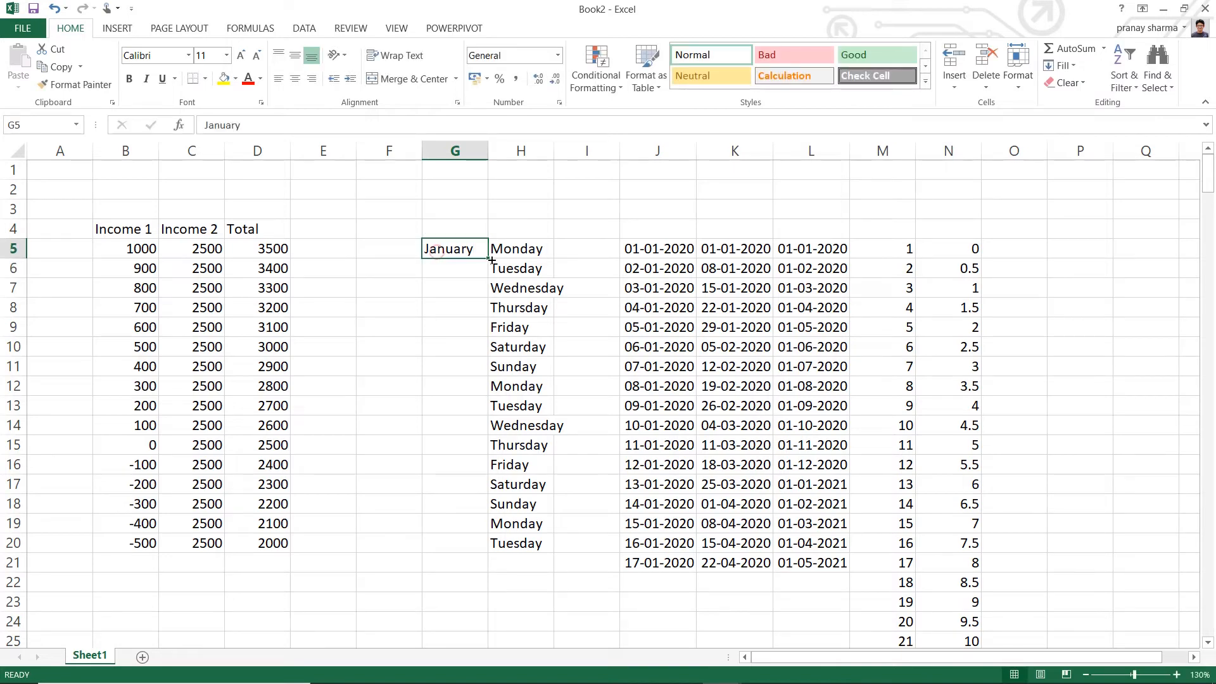
left_click_drag(488, 259, 487, 551)
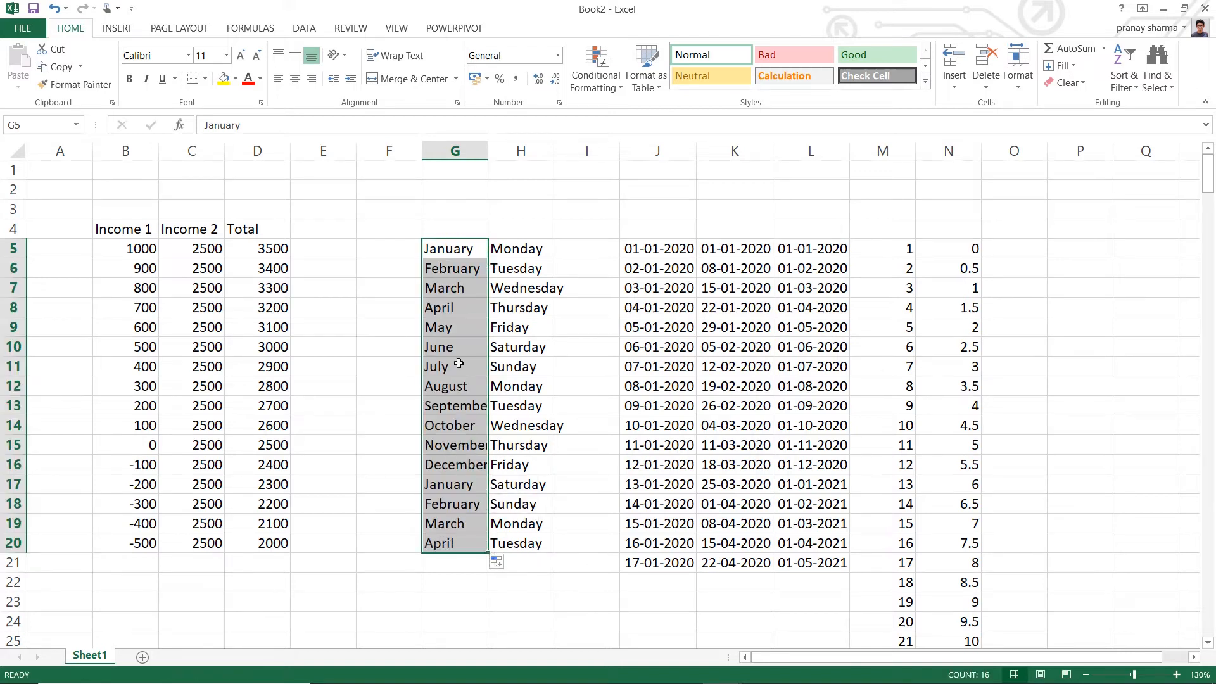
left_click(557, 586)
left_click(474, 406)
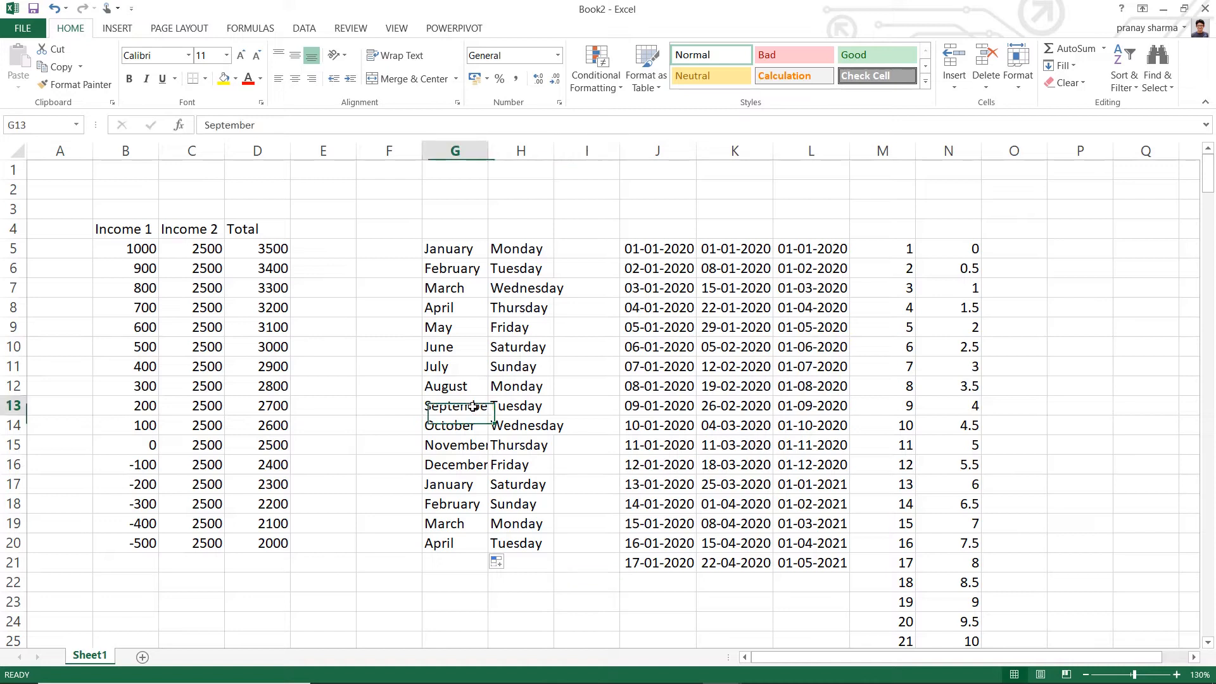
- AutoFit the width of column G to the month names
left_click(474, 450)
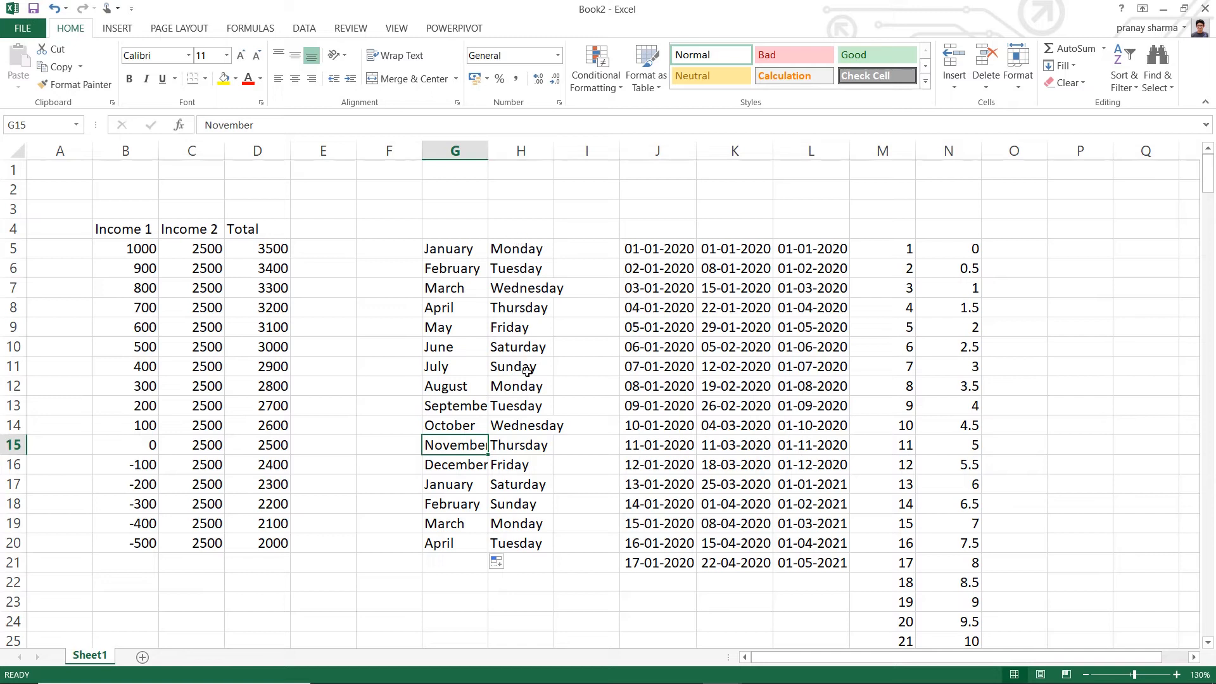
left_click(510, 427)
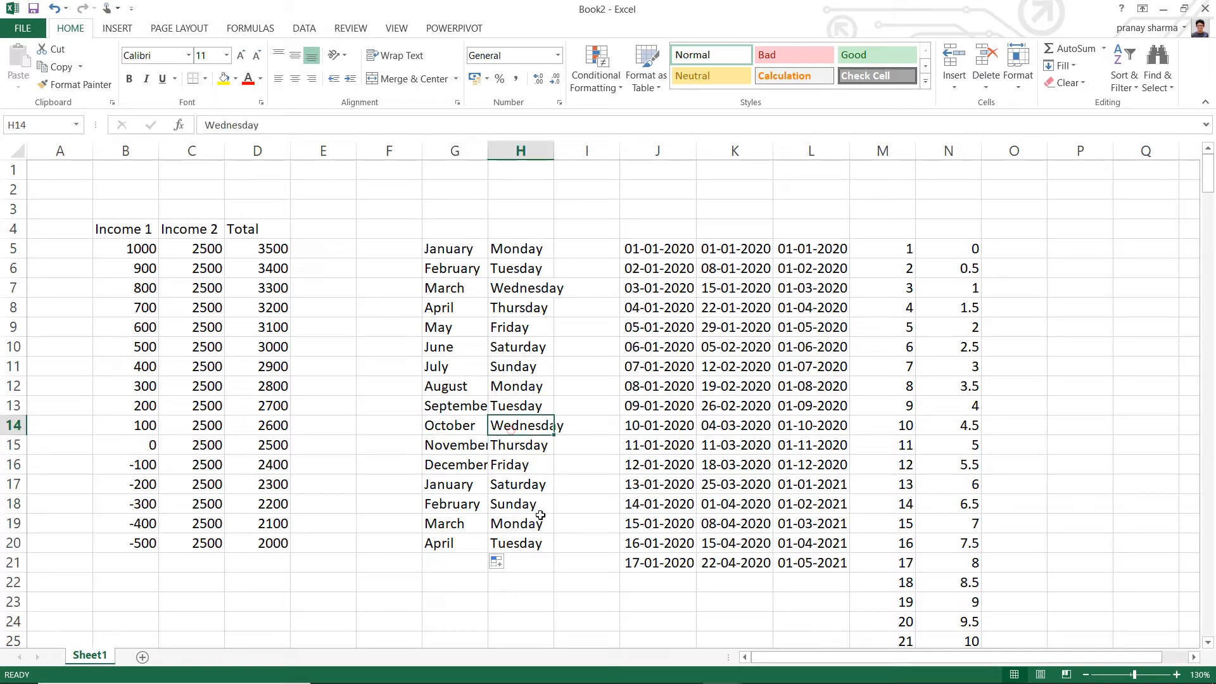
left_click(471, 251)
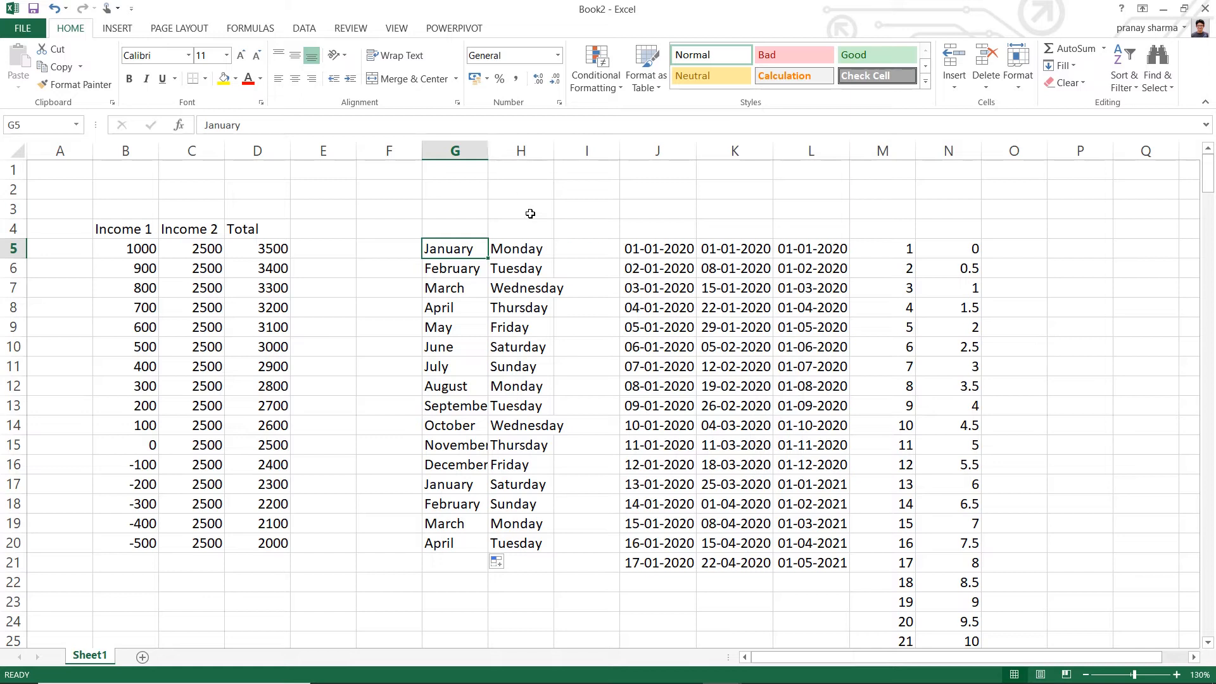
double_click(488, 150)
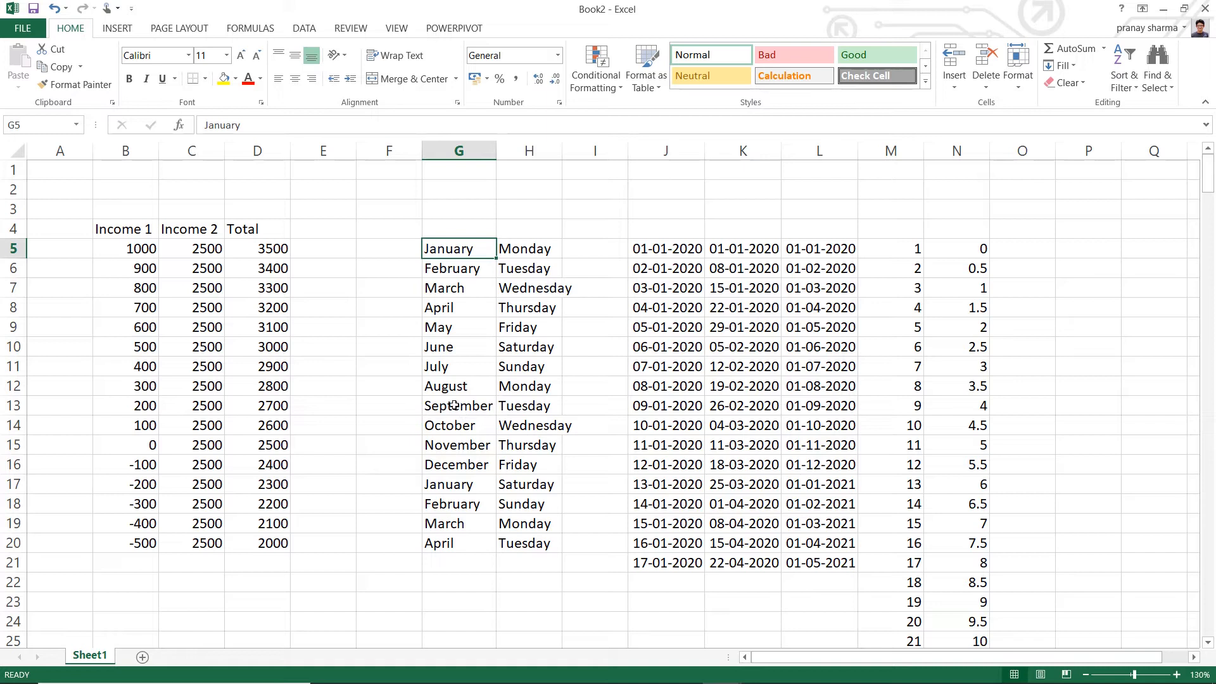
- Enter the long text ajafkskangd;lkj;kldgn;lkhafdkglafksdk;gnlk'jl'kbn;kl in cell G3 and 0 in the neighbouring cell H3
left_click(463, 204)
type("aj")
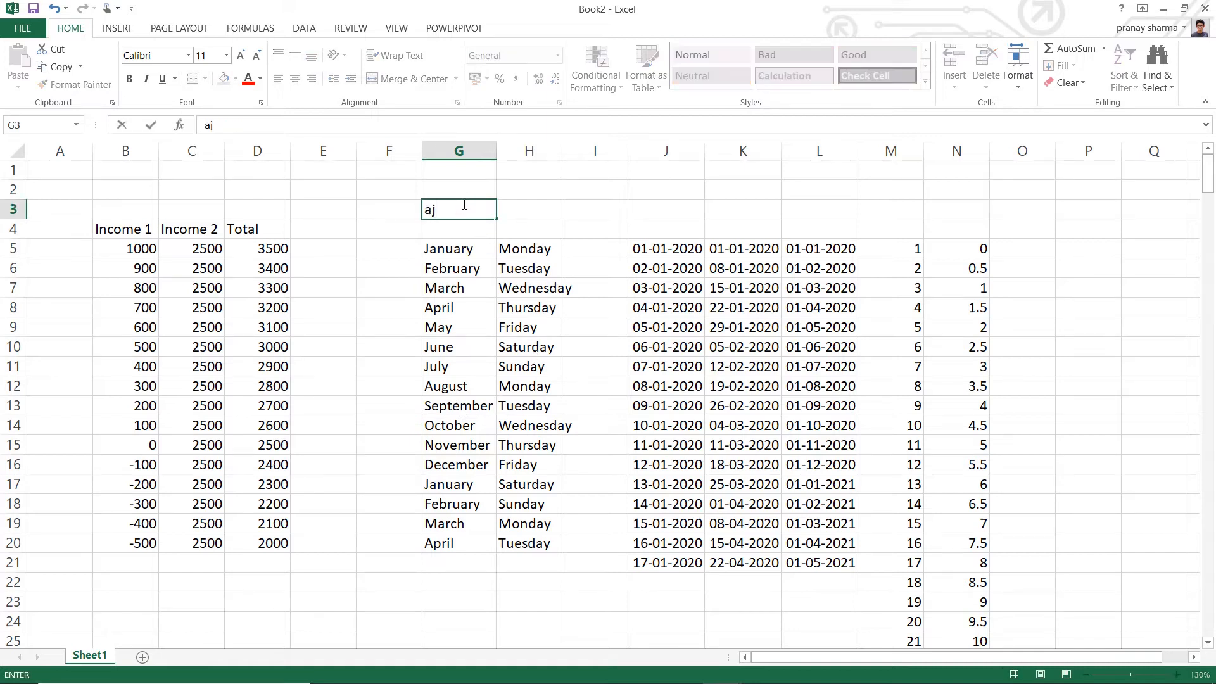
type("afkskangd;lkj;kldgn;lkhafdkglafksdk;gnlk'jl'kbn;kl")
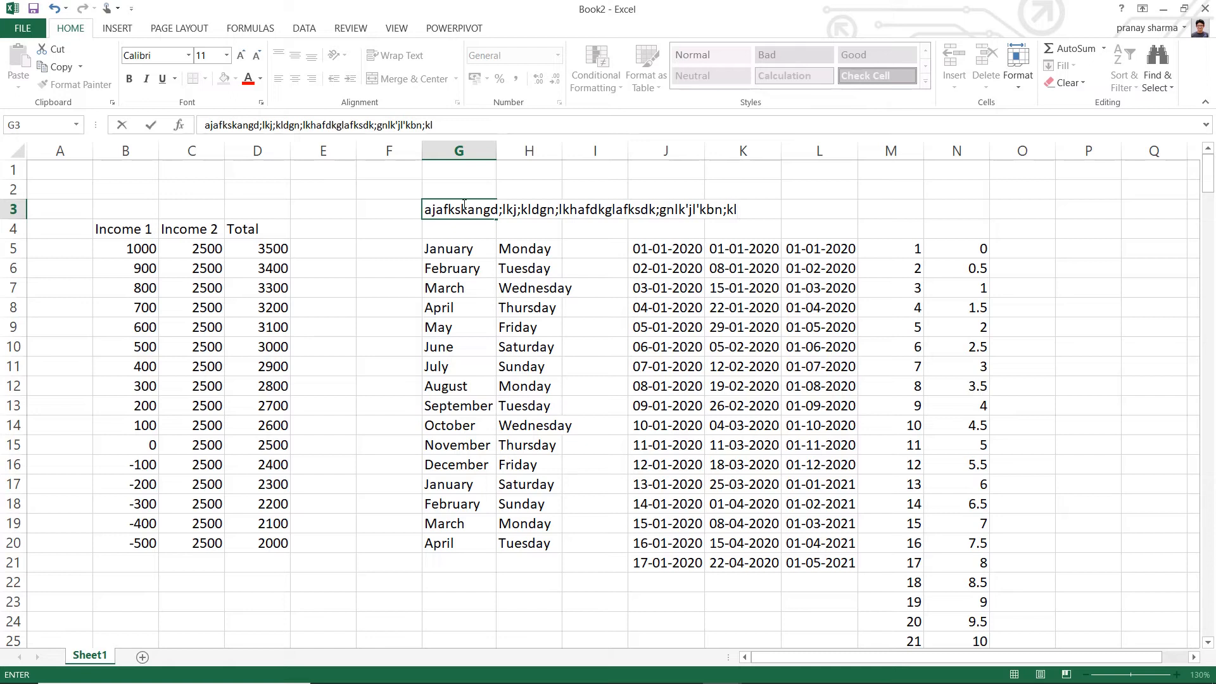
key("Return")
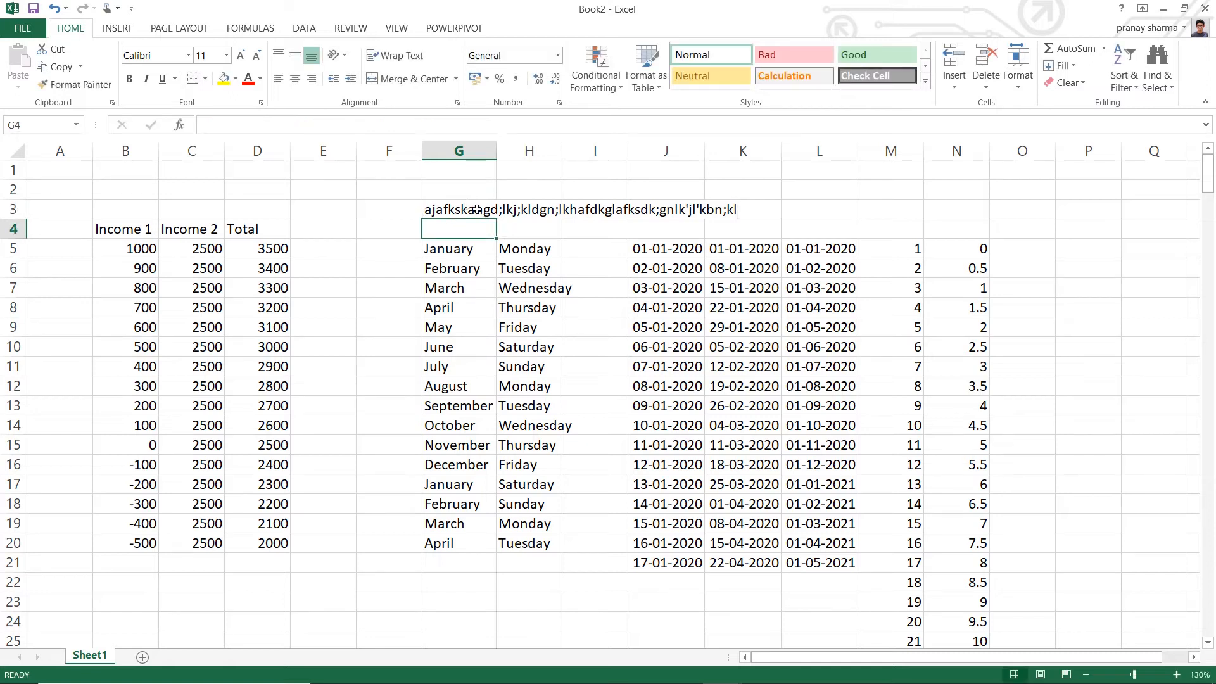
left_click(532, 211)
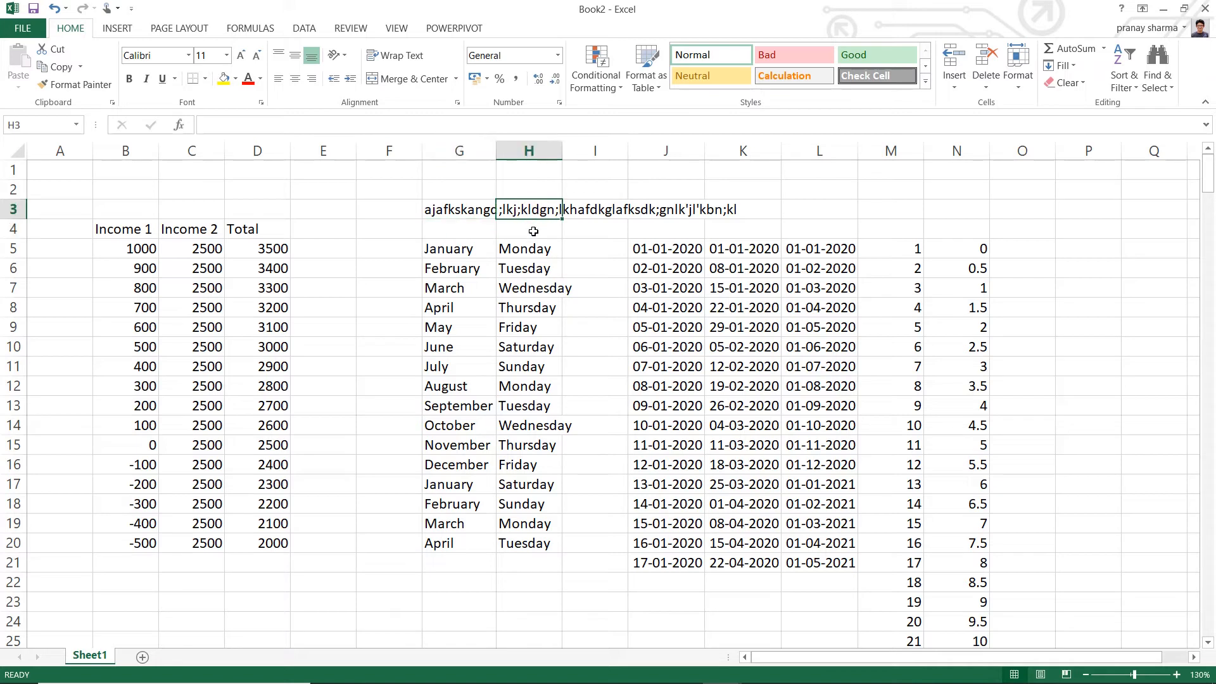
type("0")
left_click(534, 232)
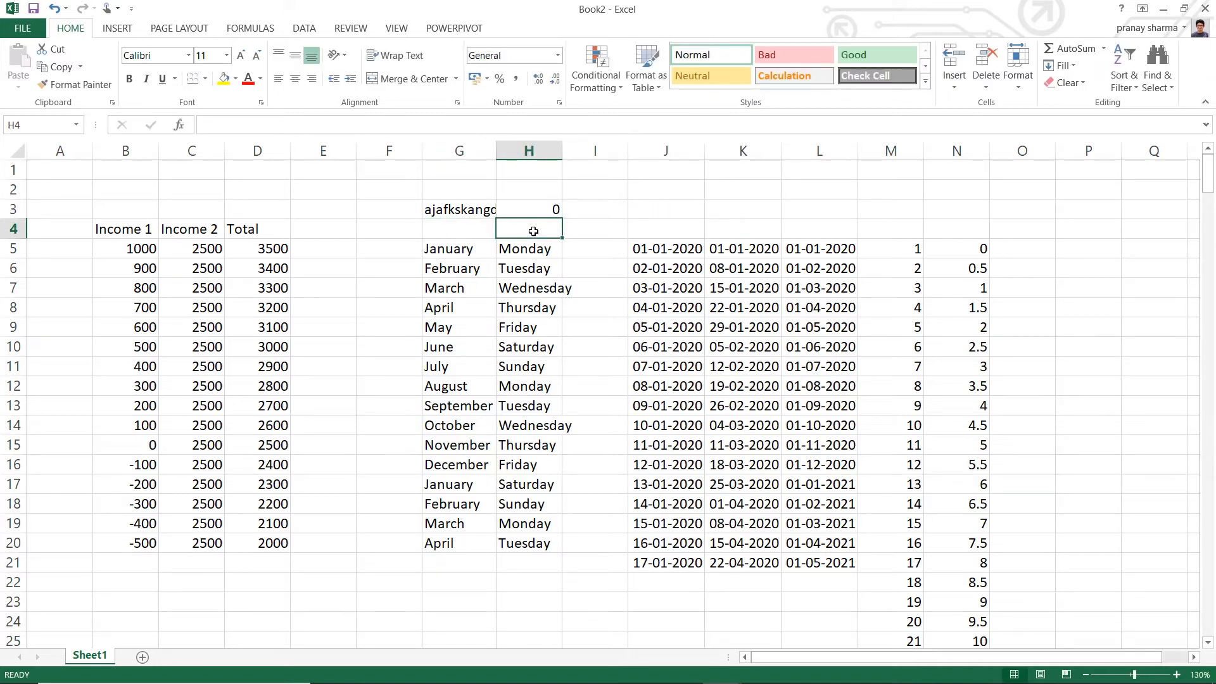
- AutoFit the width of column G to the long text in cell G3
left_click(472, 209)
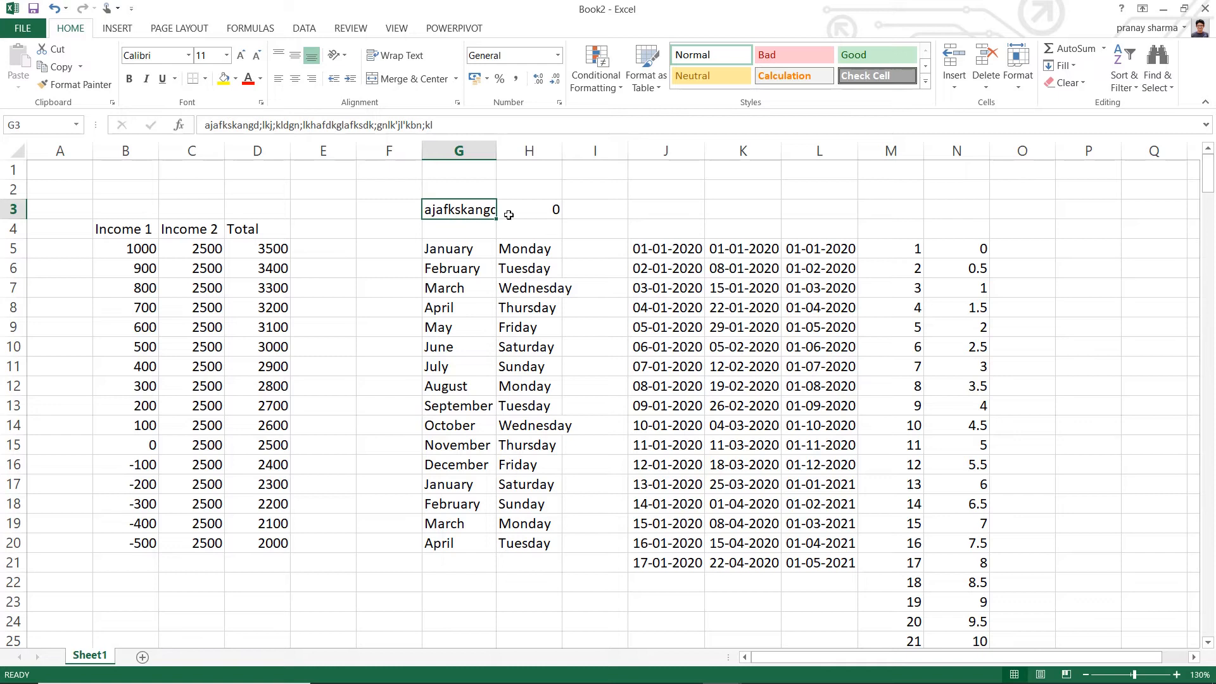
double_click(497, 149)
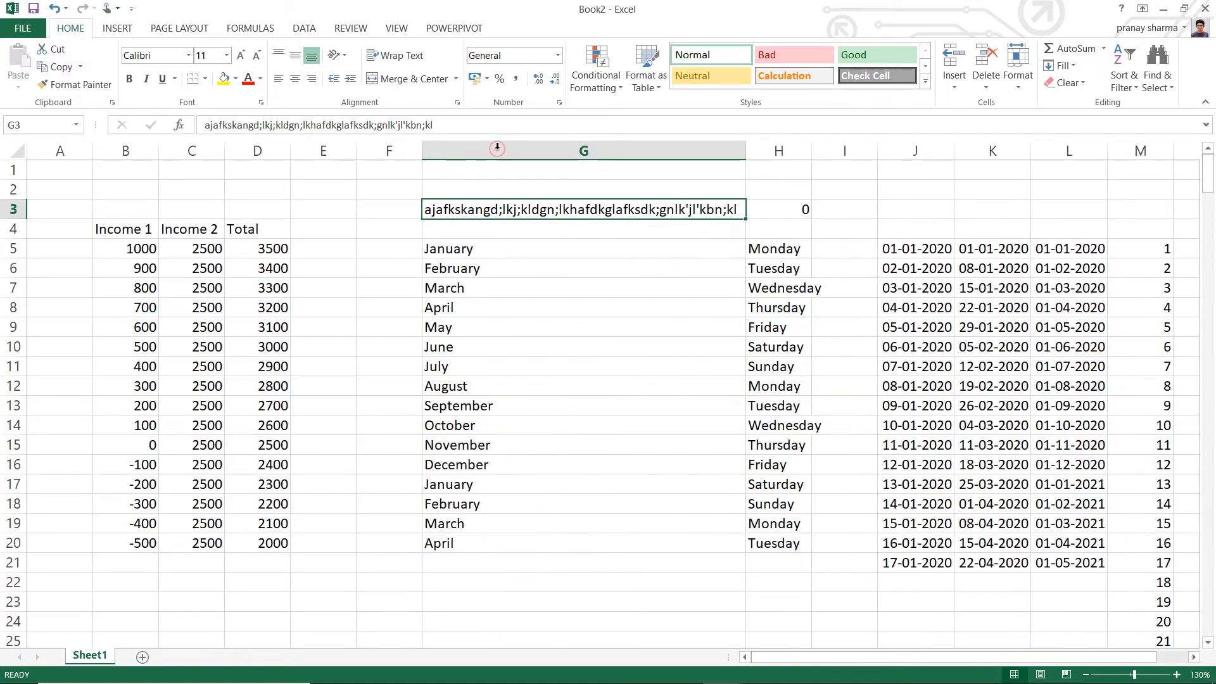
left_click(530, 310)
- Undo the last widening of column G and the entries in cells H3 and G3
left_click(475, 214)
key("ctrl+z")
key("ctrl+z")
key("ctrl+z")
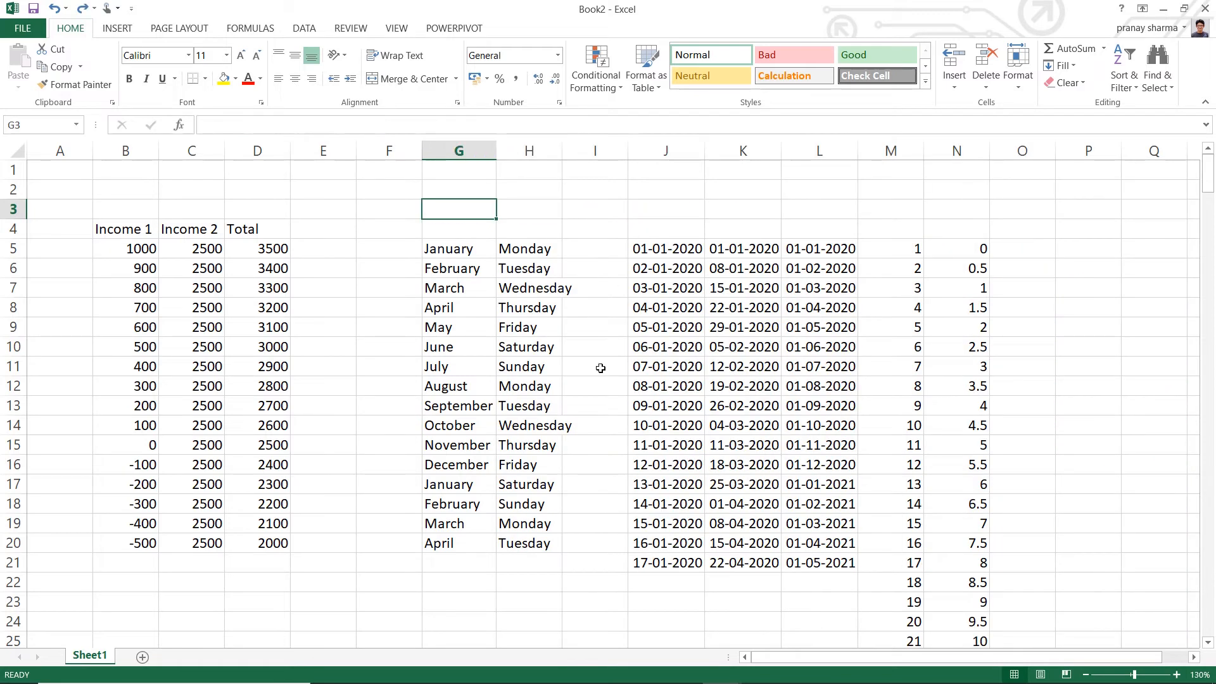
left_click(568, 540)
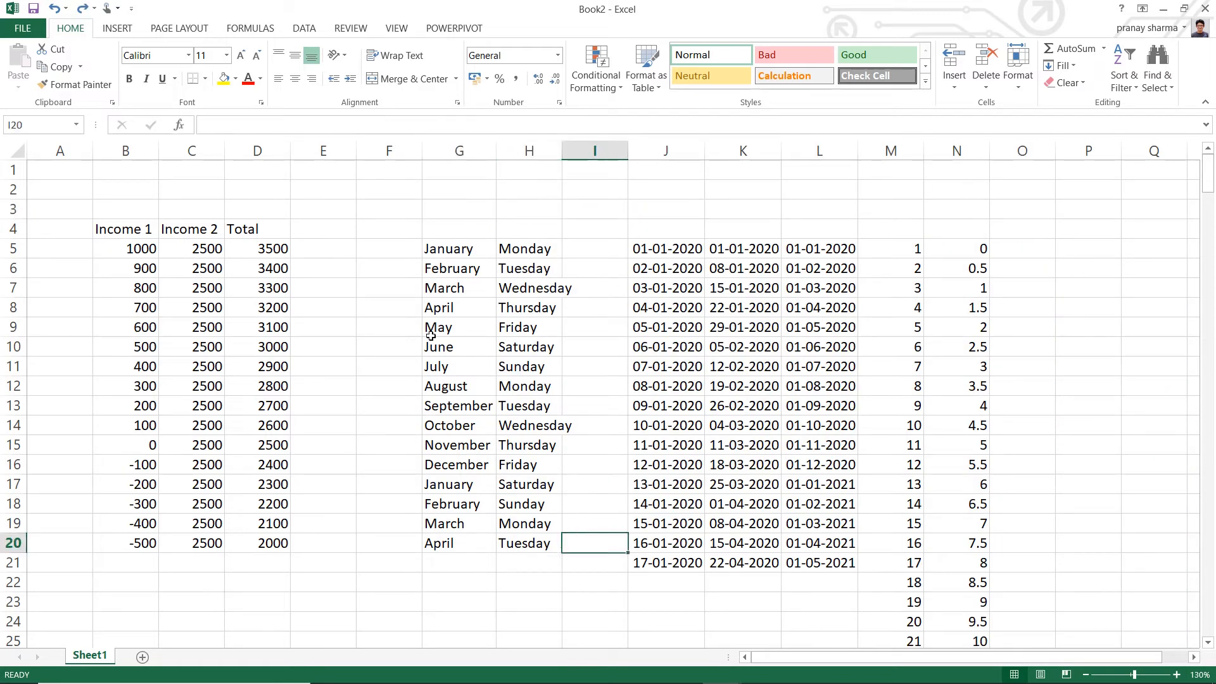
left_click(469, 254)
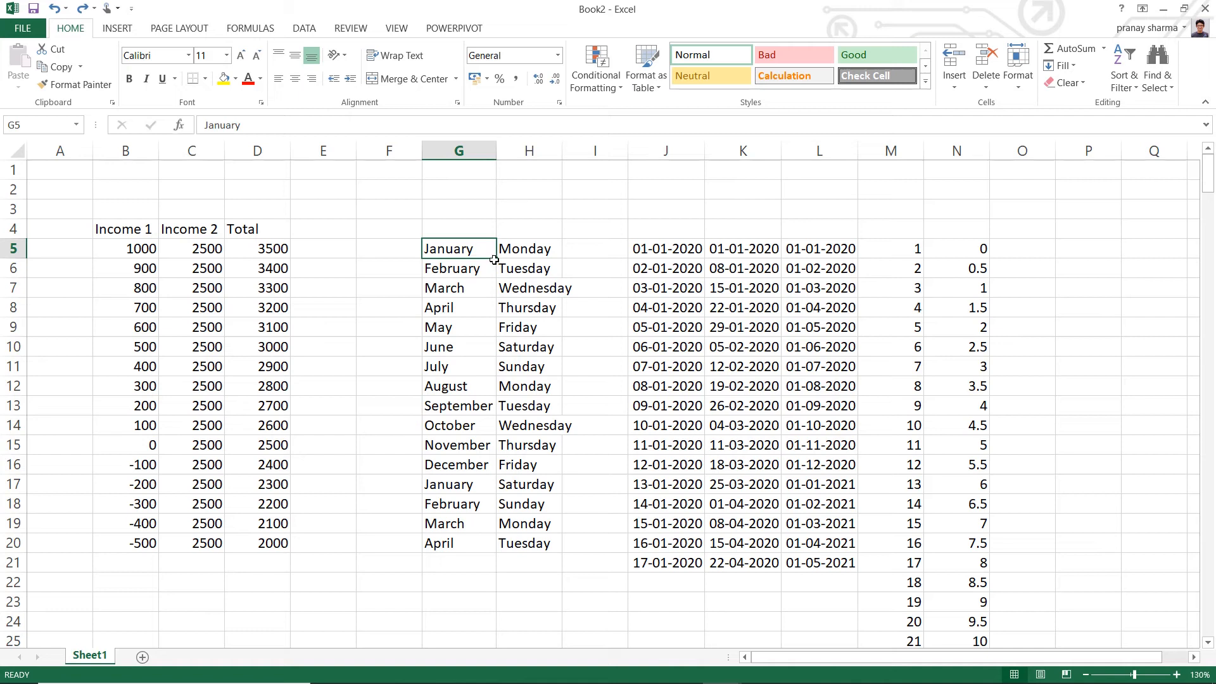
- Enter mon in cell E5 and fill the abbreviated weekday names down through E20
left_click(341, 253)
type("mon")
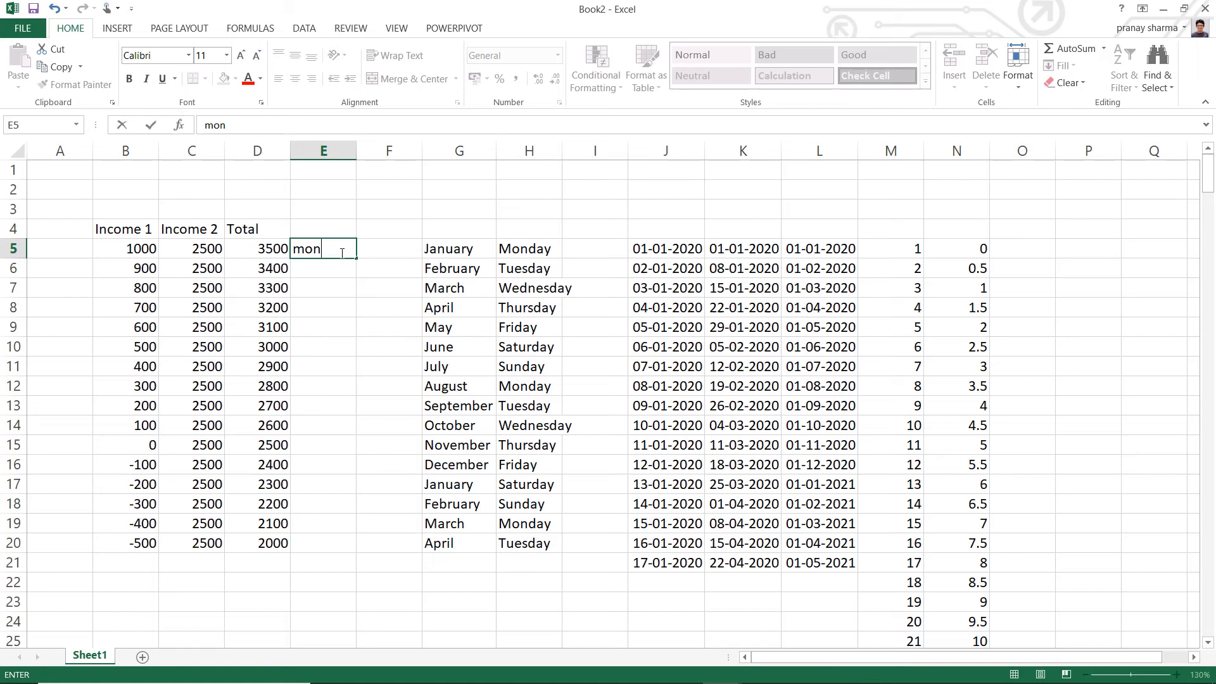
key("Return")
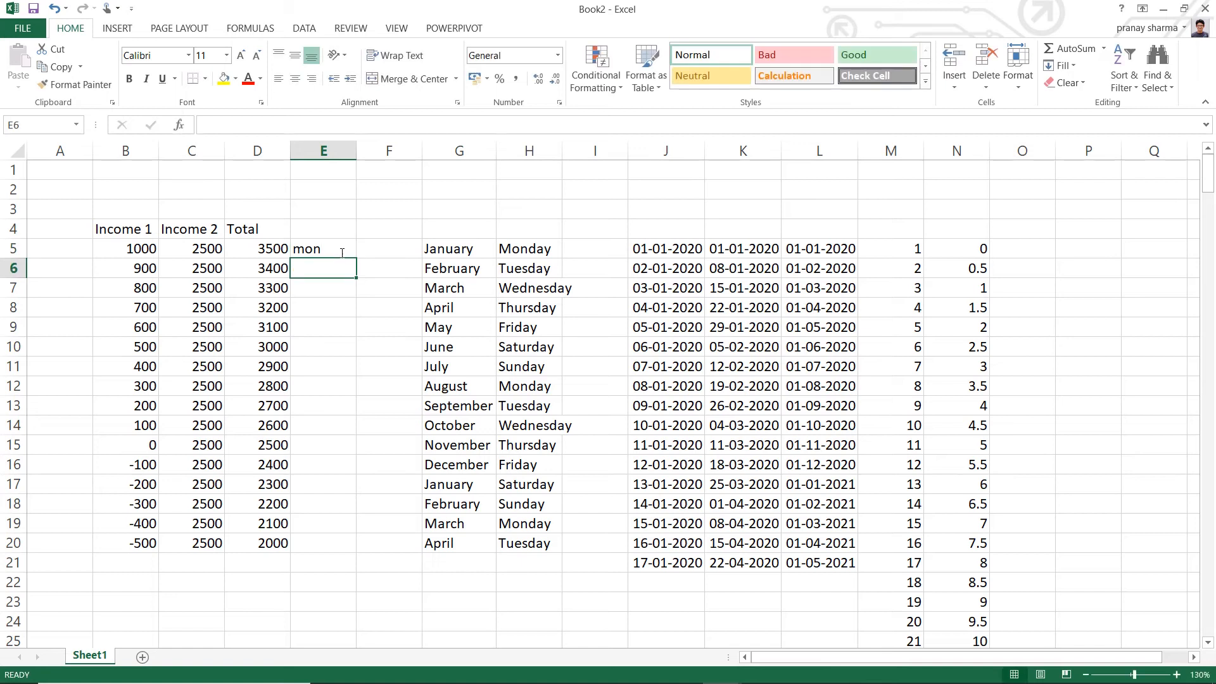
left_click(328, 249)
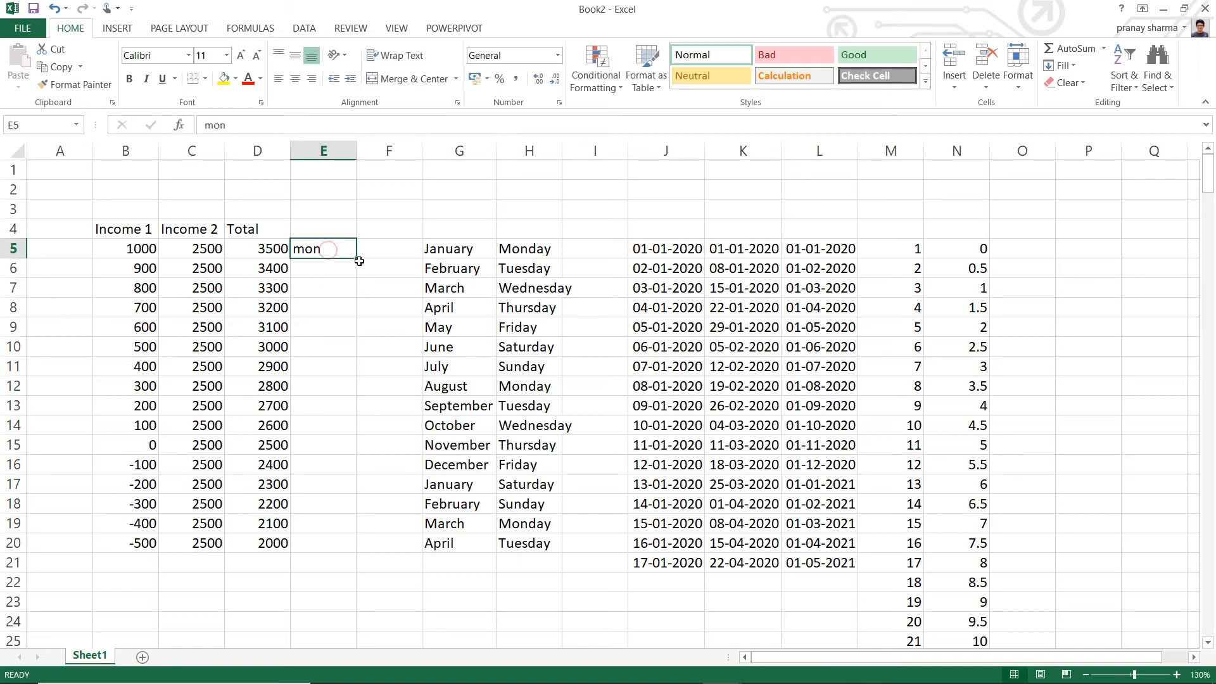
left_click_drag(358, 259, 361, 551)
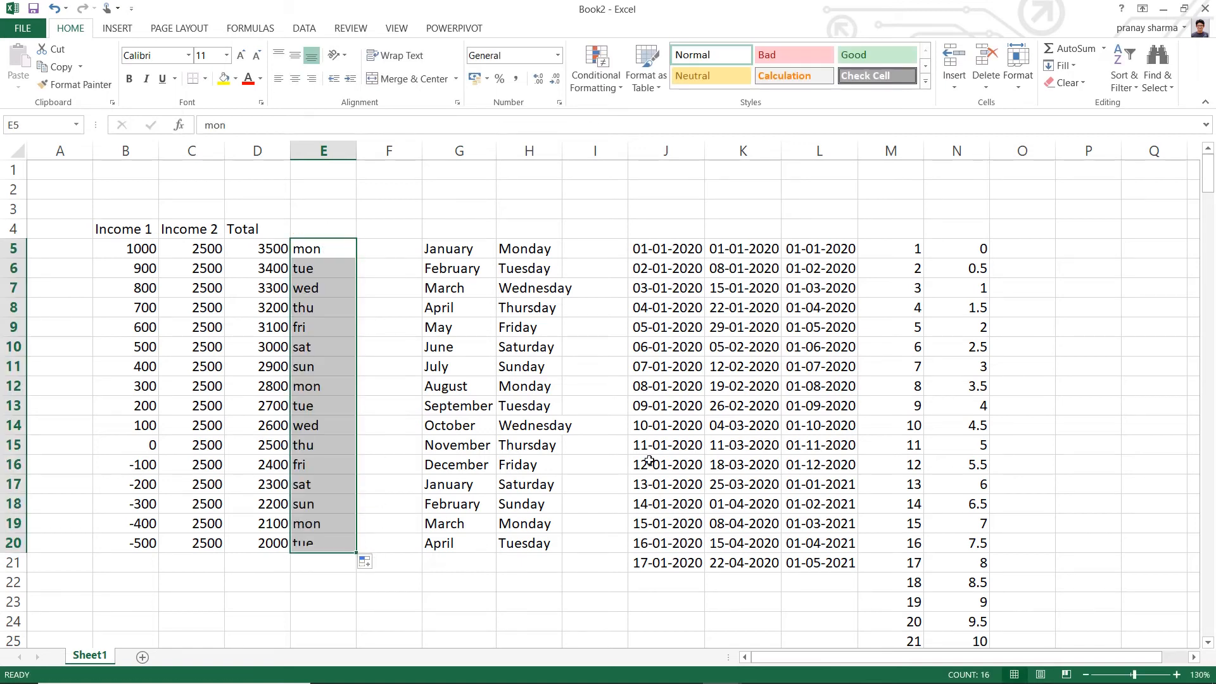
- Enter Aug in cell F5 and fill the abbreviated month names down through F20
left_click(370, 253)
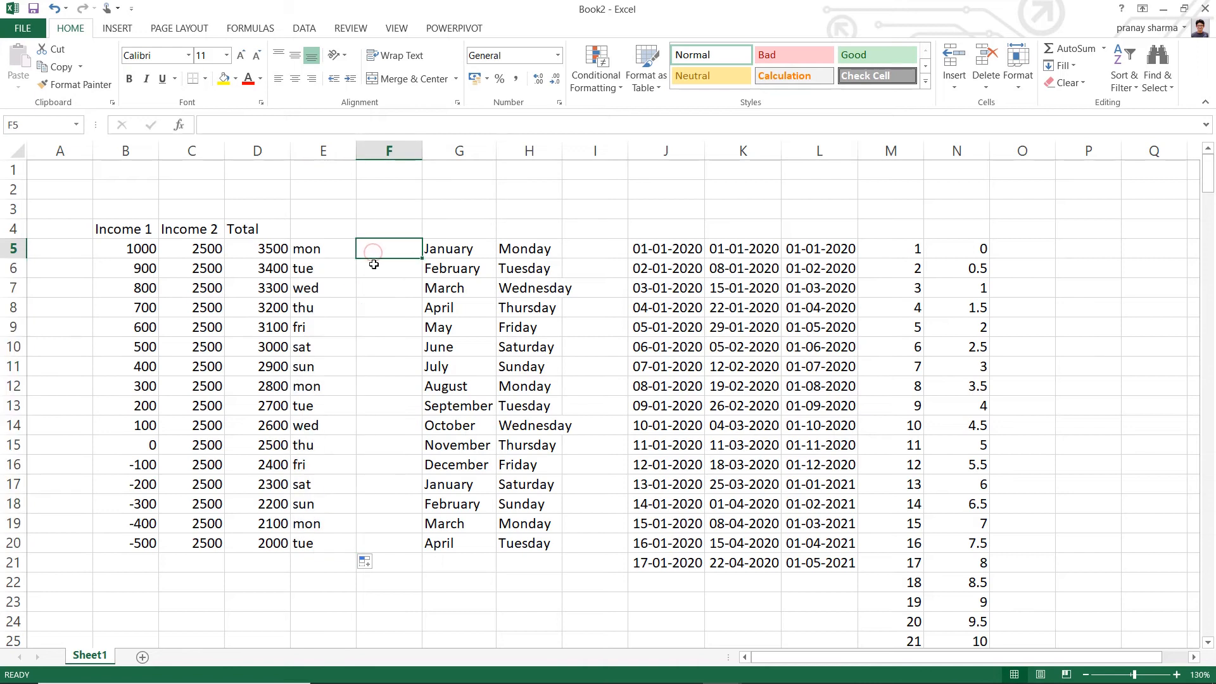
type("Aug")
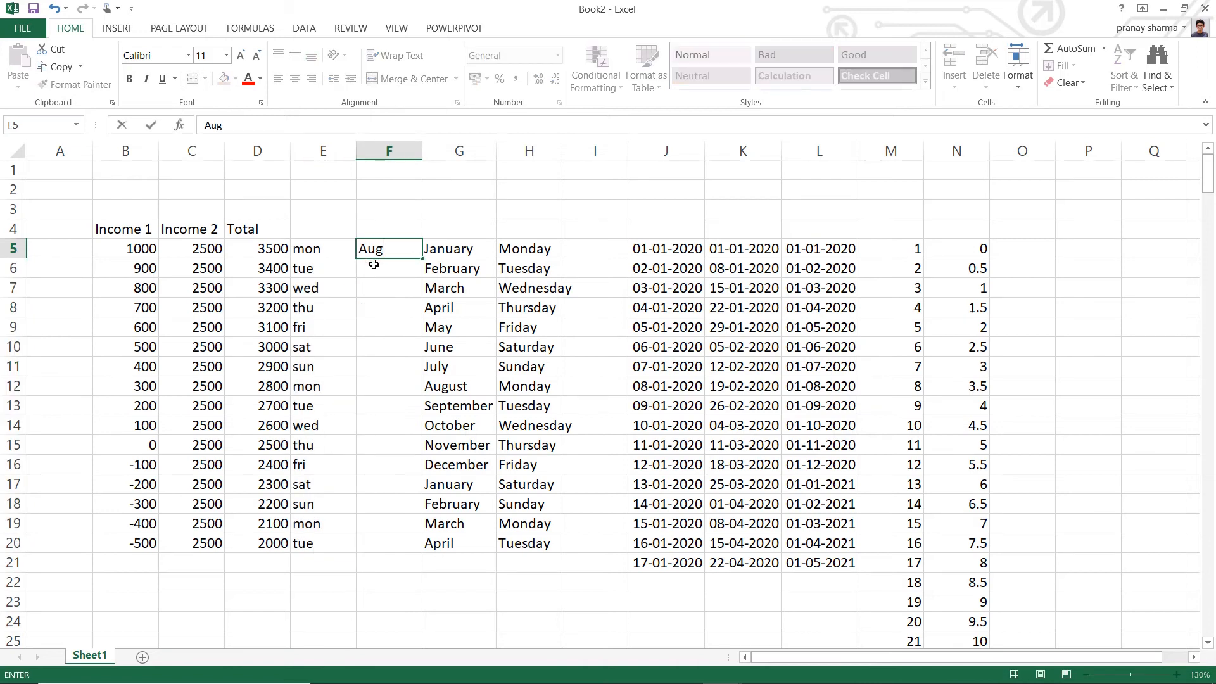
left_click(373, 264)
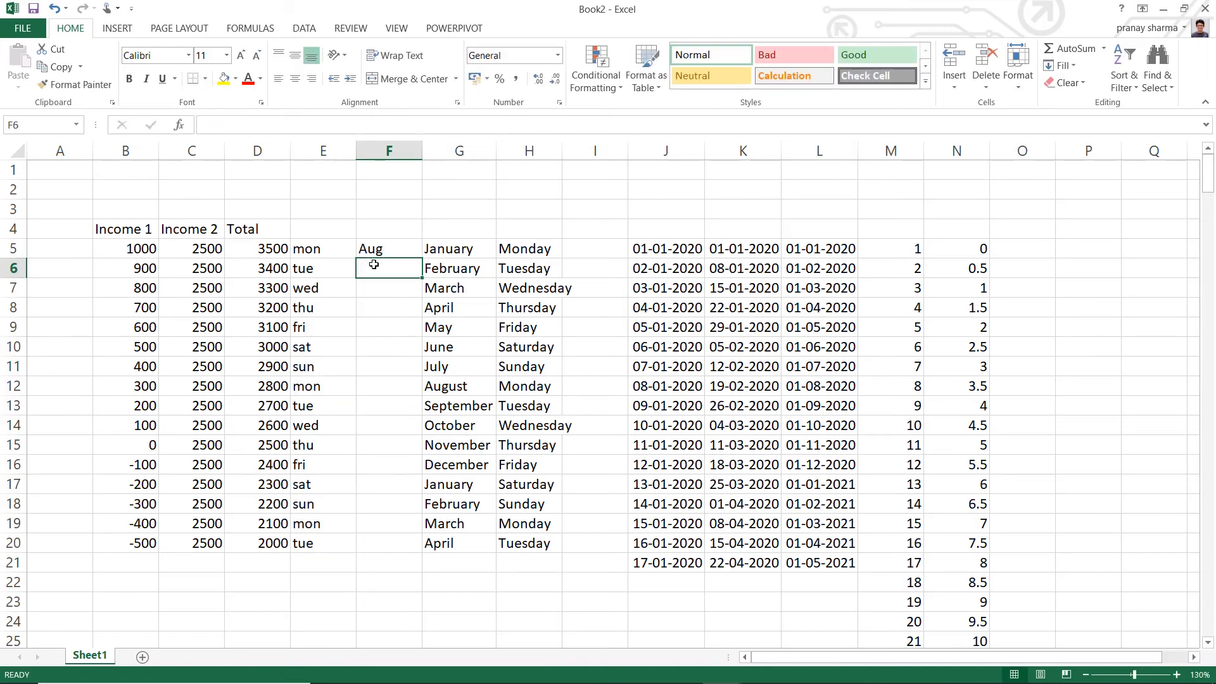
left_click(386, 248)
left_click_drag(421, 258, 415, 550)
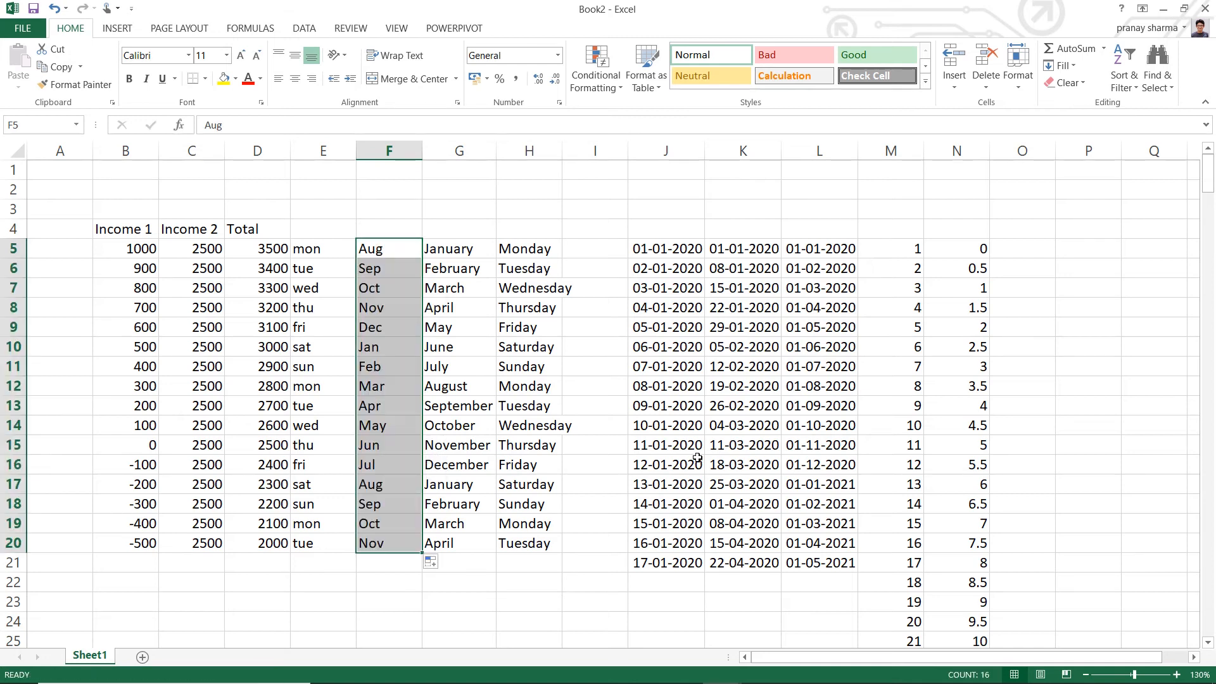